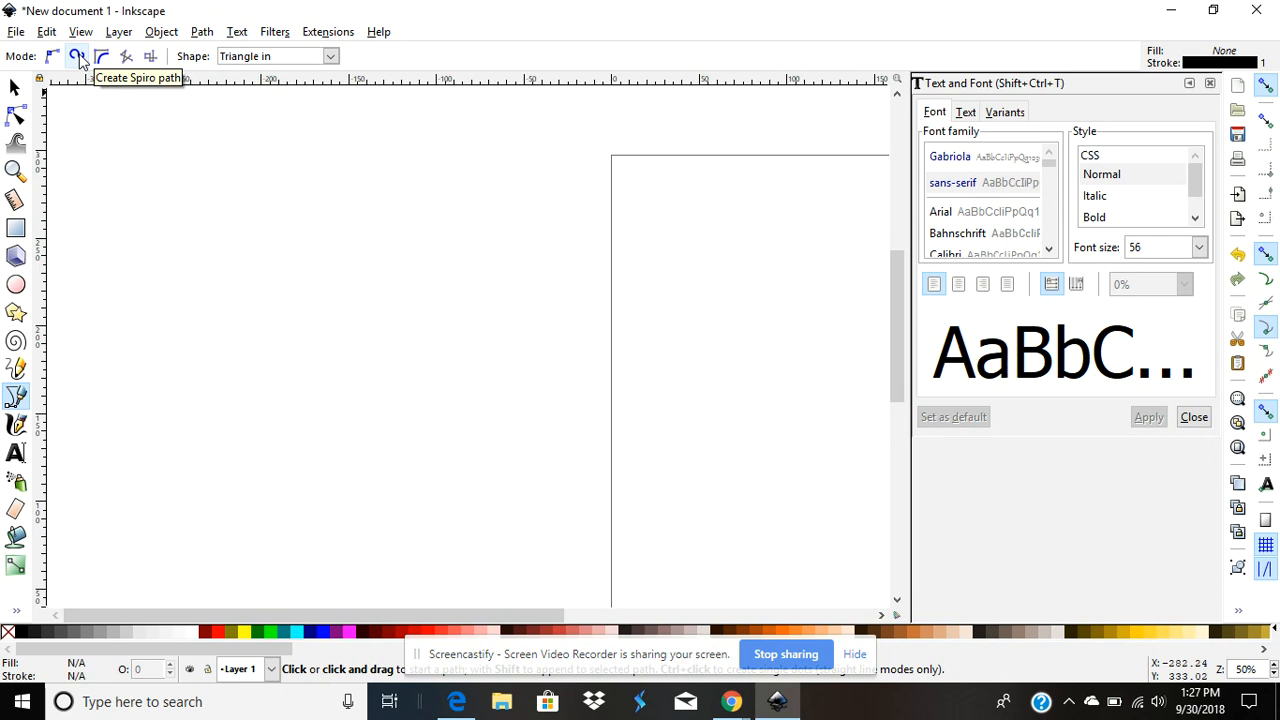
Draw an S-shaped Spiro path with the Triangle in shape on the canvas beside the page.
{"action": "left_click", "coordinate": [78, 57]}
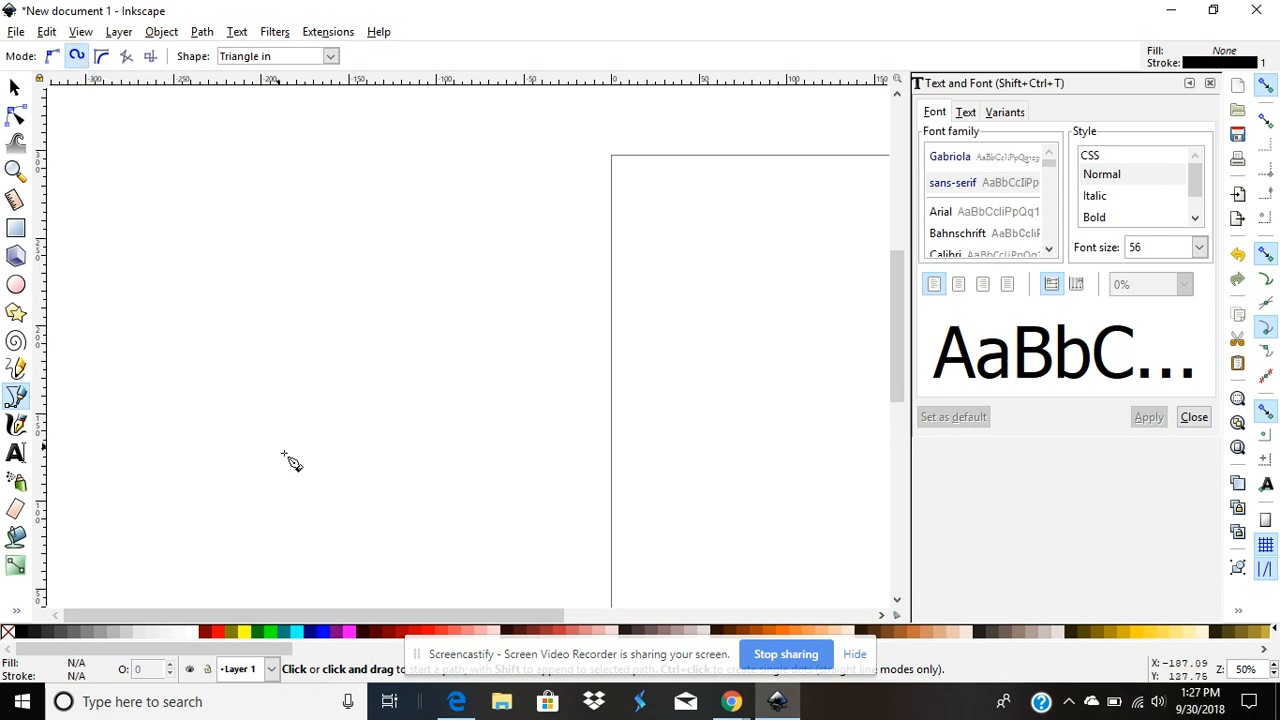
{"action": "left_click", "coordinate": [354, 517]}
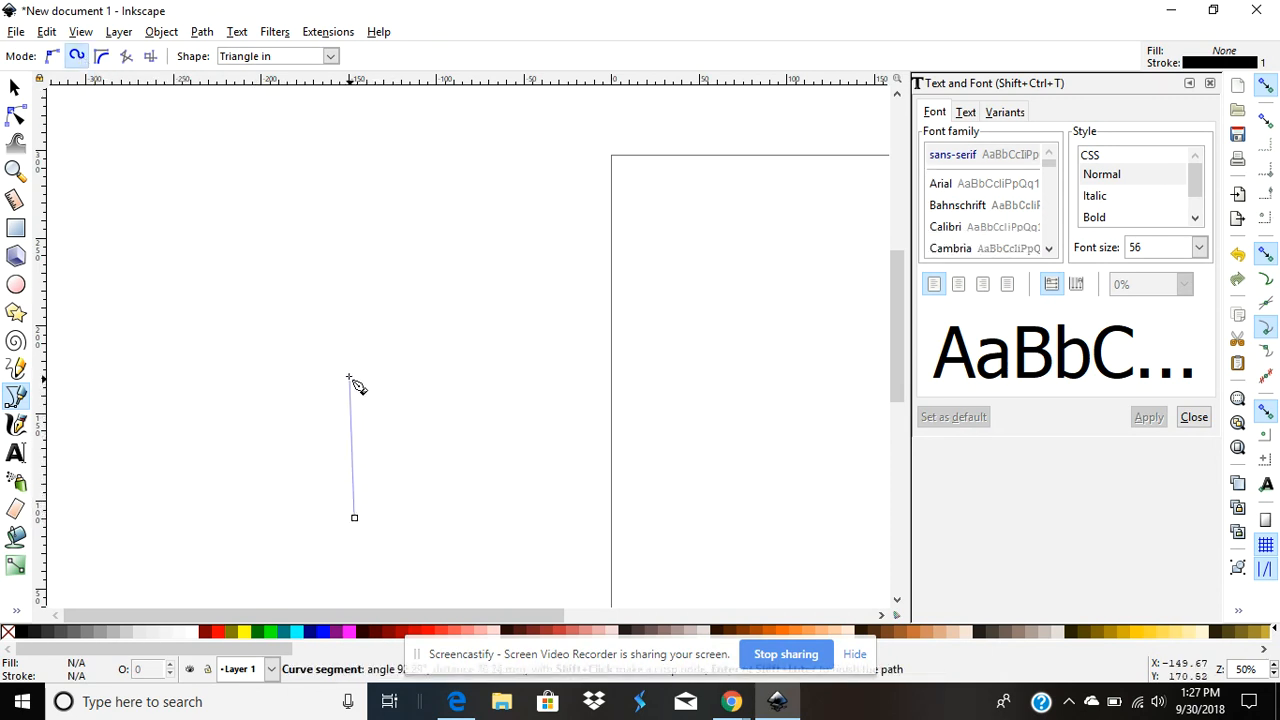
{"action": "left_click", "coordinate": [201, 232]}
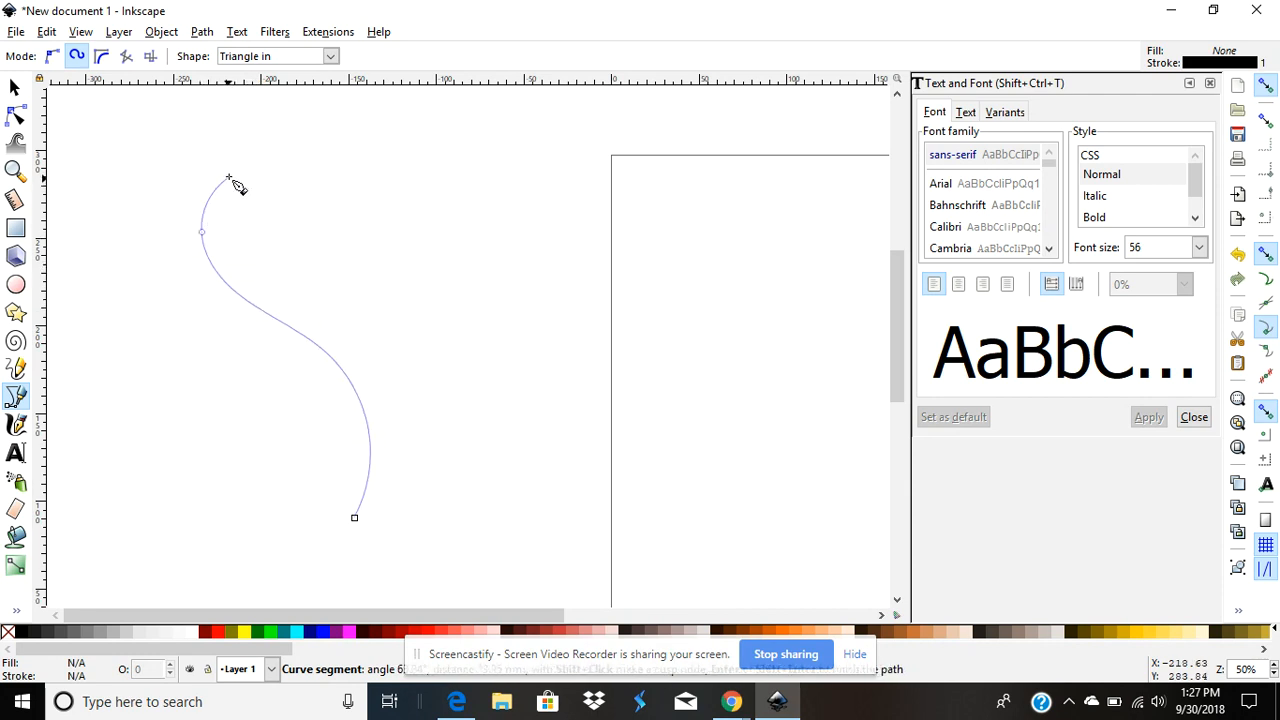
{"action": "double_click", "coordinate": [418, 185]}
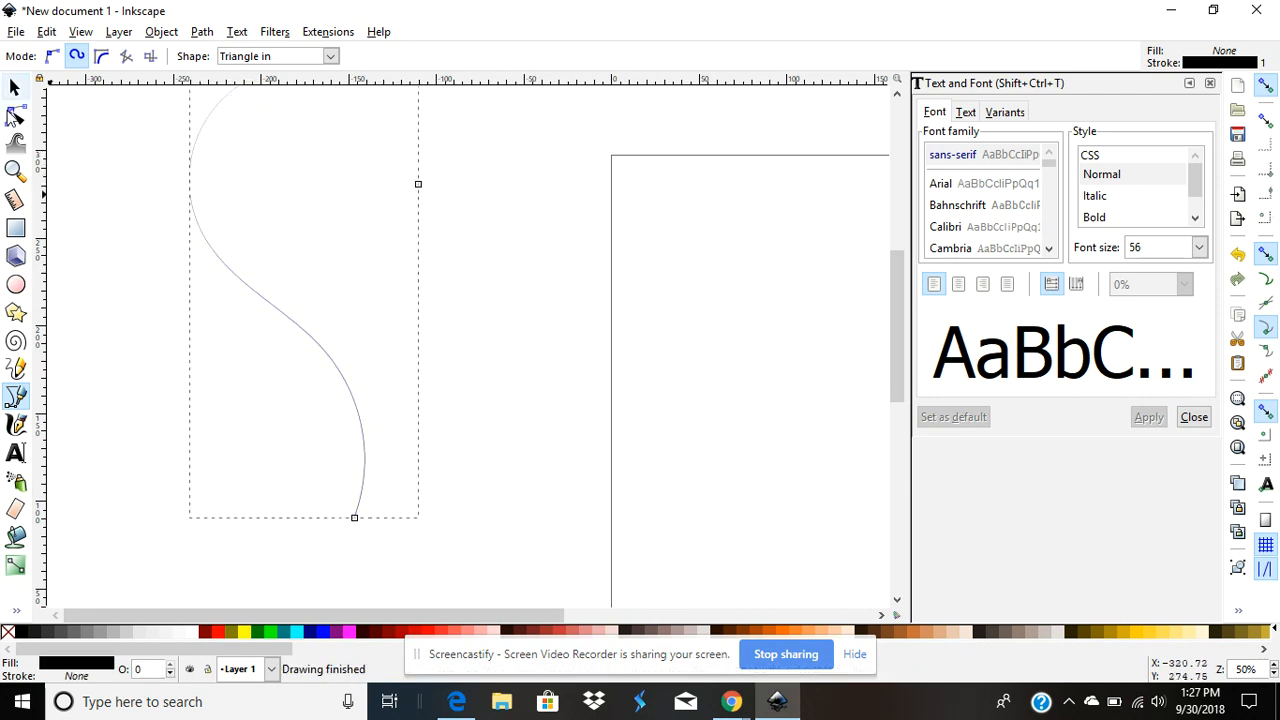
Thicken the curve by moving its stroke-width control point from the lower end to beside the middle of the path.
{"action": "left_click", "coordinate": [16, 116]}
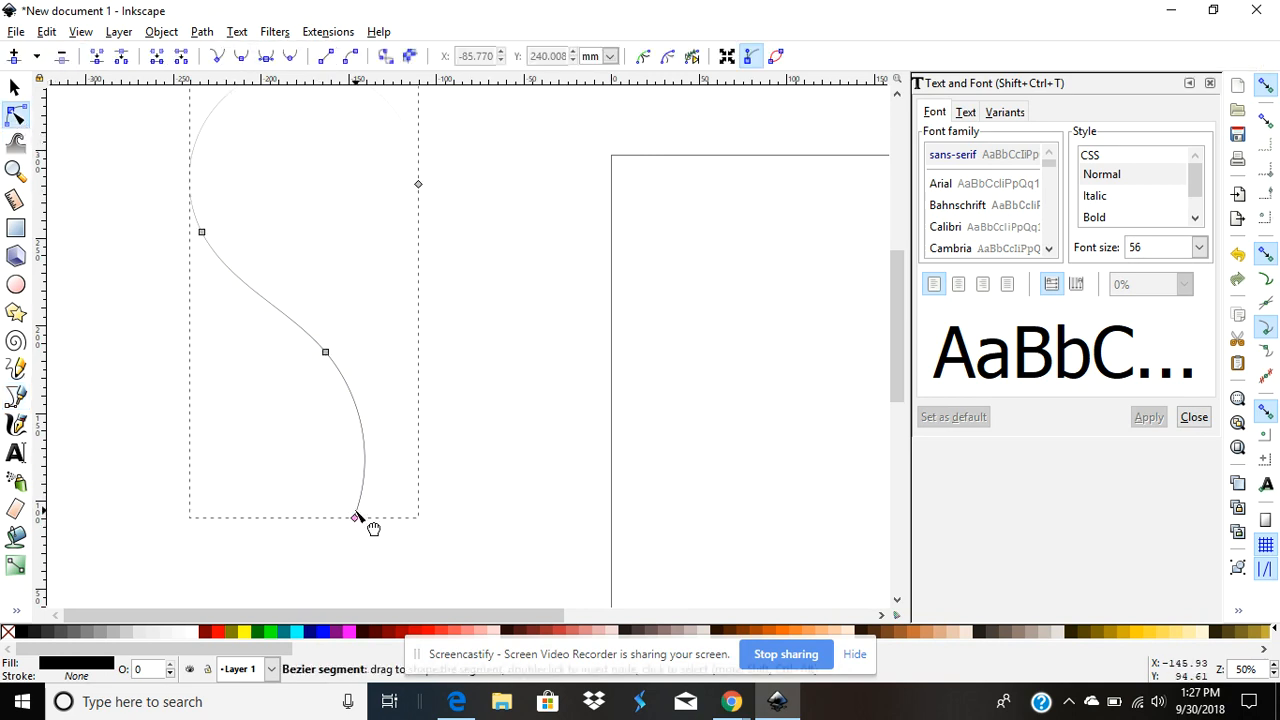
{"action": "mouse_move", "coordinate": [354, 517]}
{"action": "left_mouse_down"}
{"action": "mouse_move", "coordinate": [340, 481]}
{"action": "mouse_move", "coordinate": [345, 400]}
{"action": "mouse_move", "coordinate": [264, 304]}
{"action": "left_mouse_up"}
{"action": "scroll", "coordinate": [463, 386], "scroll_direction": "up", "scroll_amount": 2}
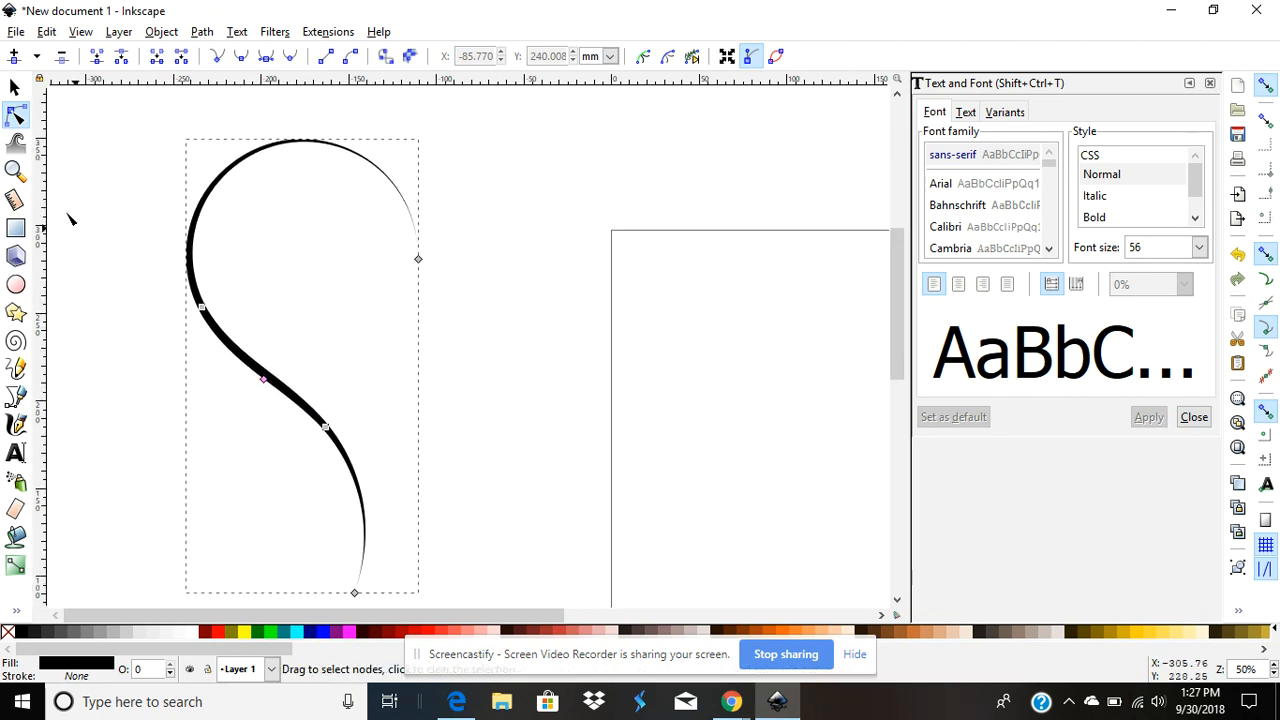
Paste a copy of the curve and place it slightly to the right of the original, overlapping it.
{"action": "left_click", "coordinate": [14, 88]}
{"action": "left_click", "coordinate": [197, 306]}
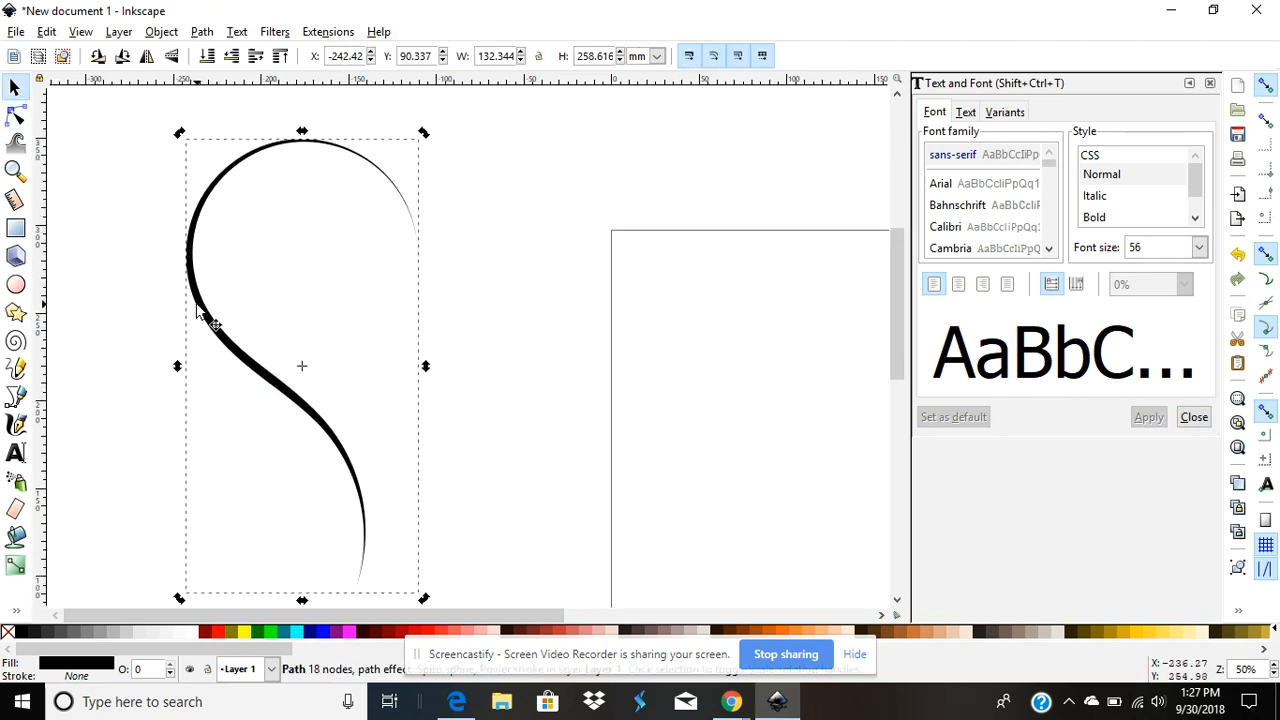
{"action": "key", "text": "ctrl+v"}
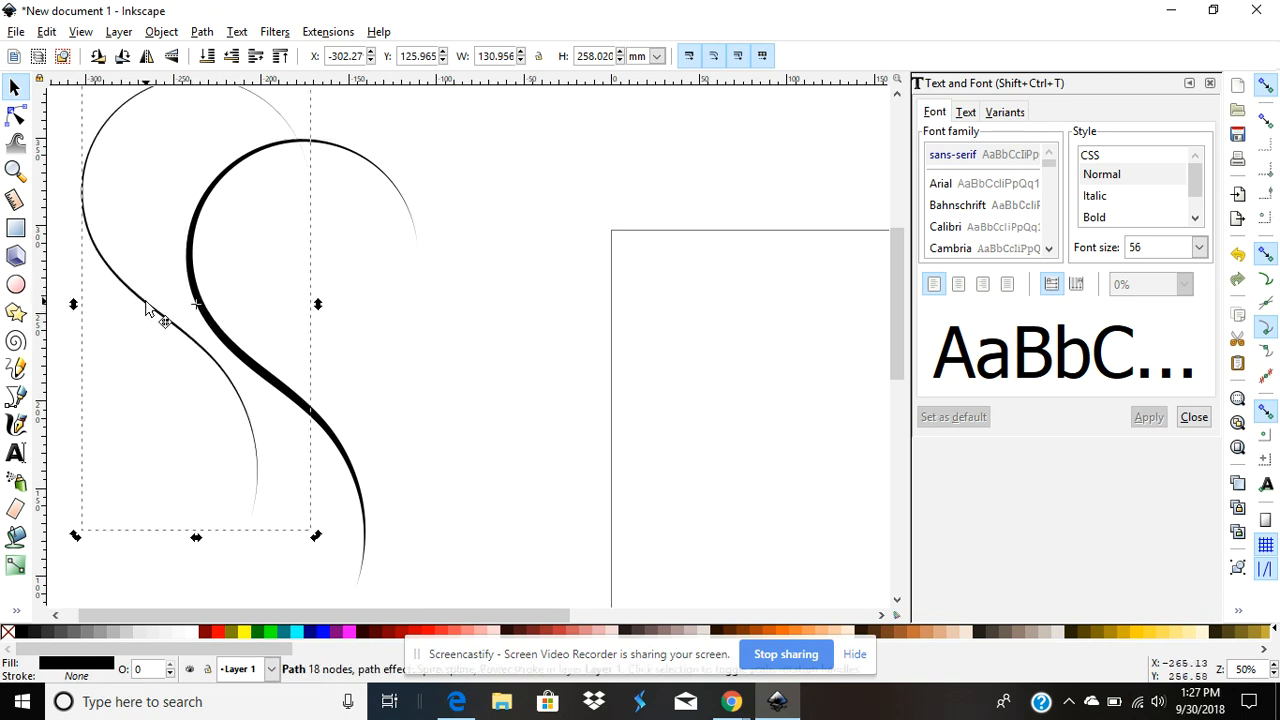
{"action": "left_click_drag", "start_coordinate": [146, 307], "coordinate": [303, 386]}
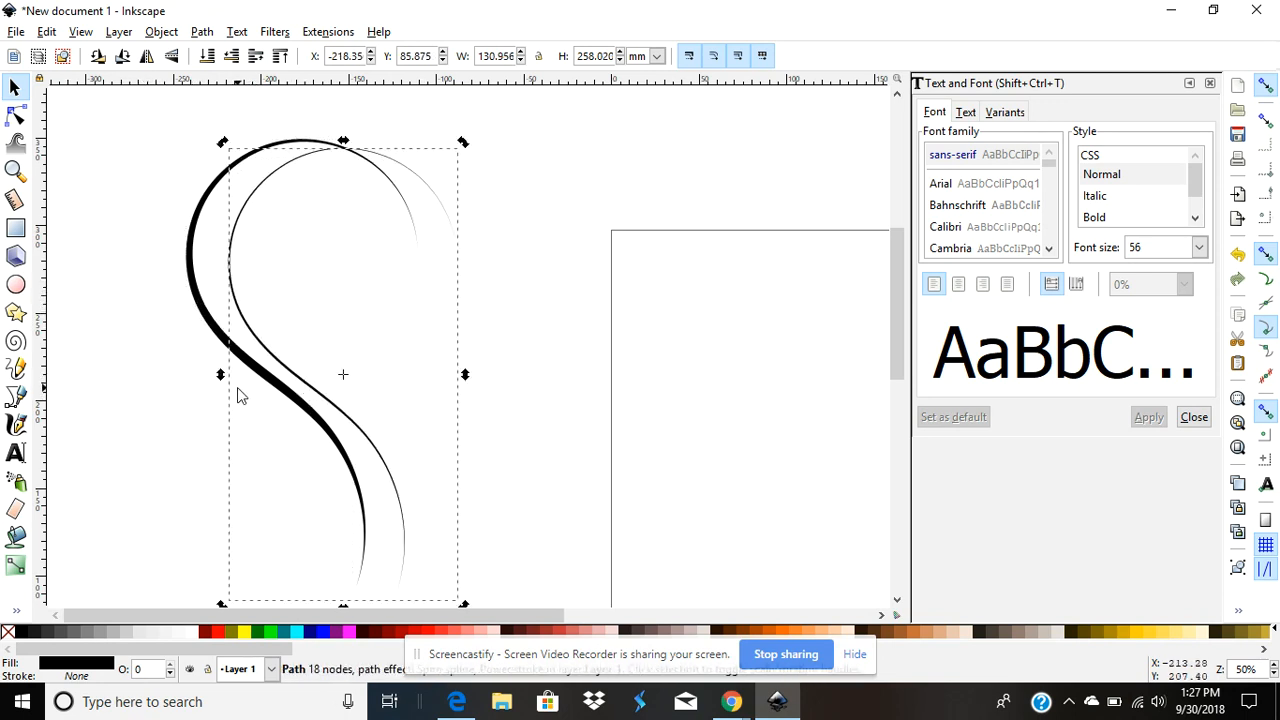
Mirror the thin copy horizontally by stretching it across its opposite edge, so it faces the original curve.
{"action": "left_click_drag", "start_coordinate": [224, 375], "coordinate": [520, 410]}
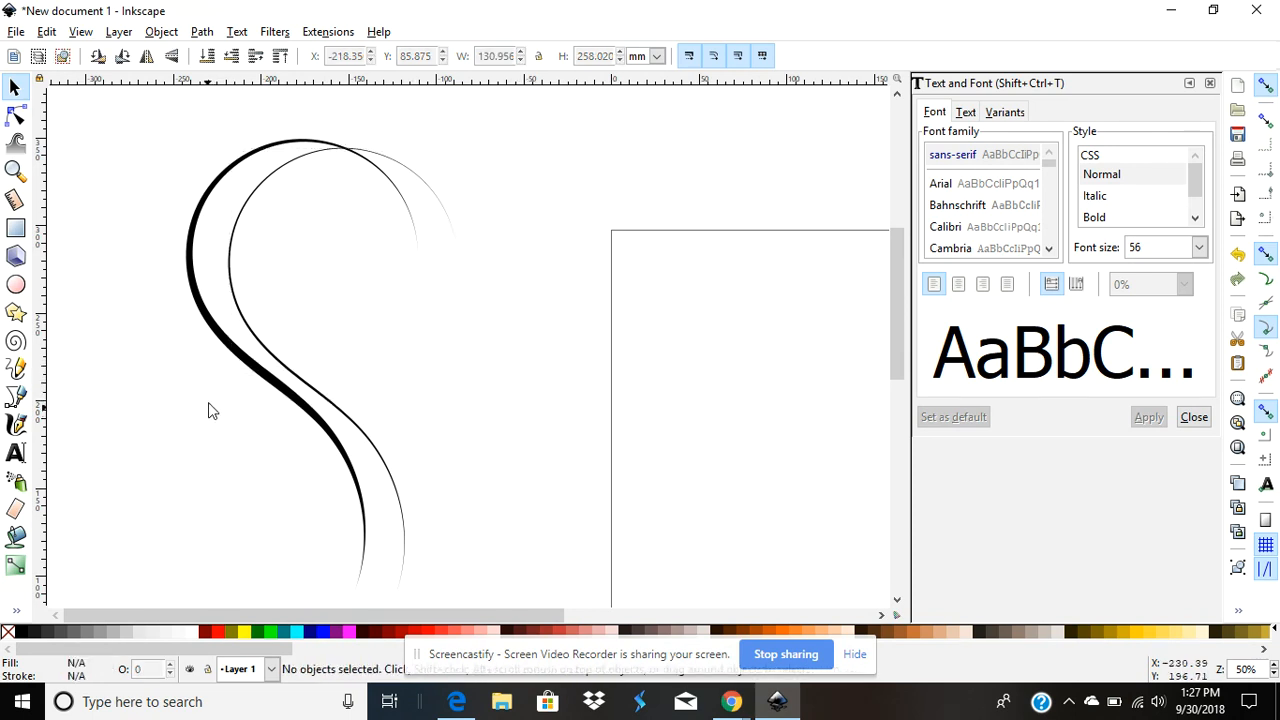
{"action": "left_click", "coordinate": [256, 384]}
{"action": "left_click_drag", "start_coordinate": [224, 375], "coordinate": [672, 457]}
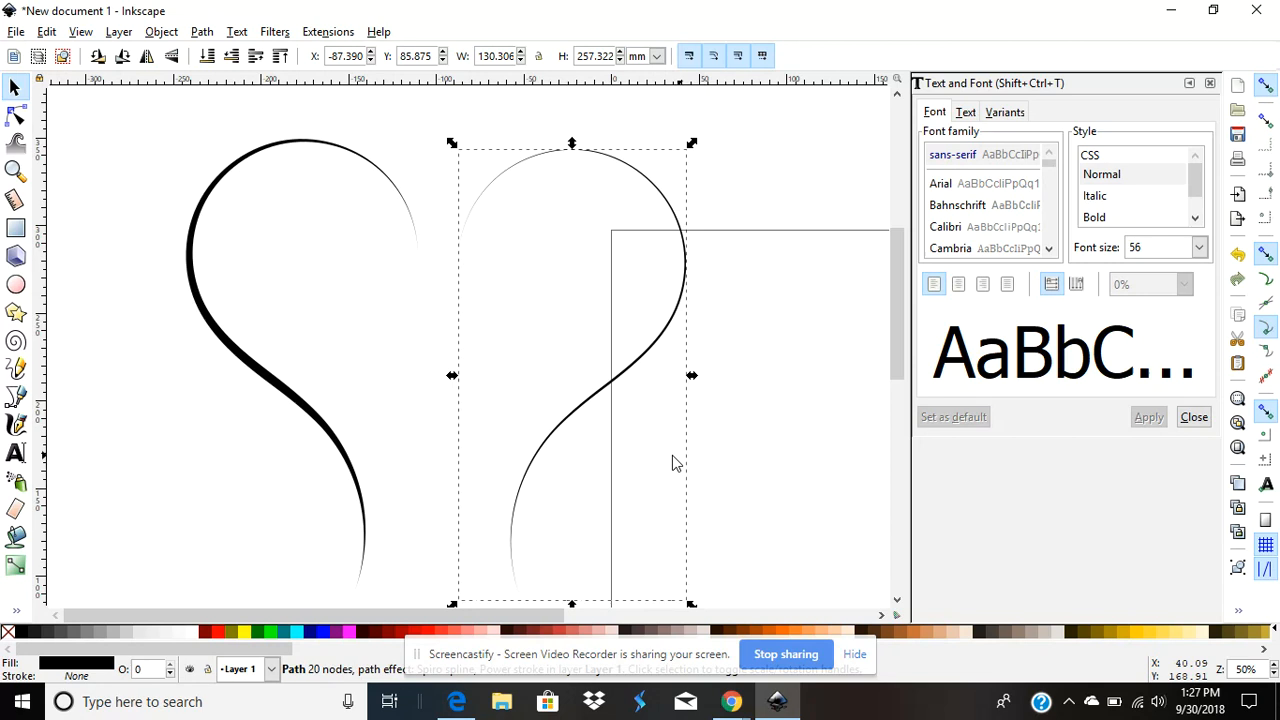
Reshape the mirrored curve by moving its lower and upper end nodes toward the original curve to form a heart half.
{"action": "double_click", "coordinate": [603, 395]}
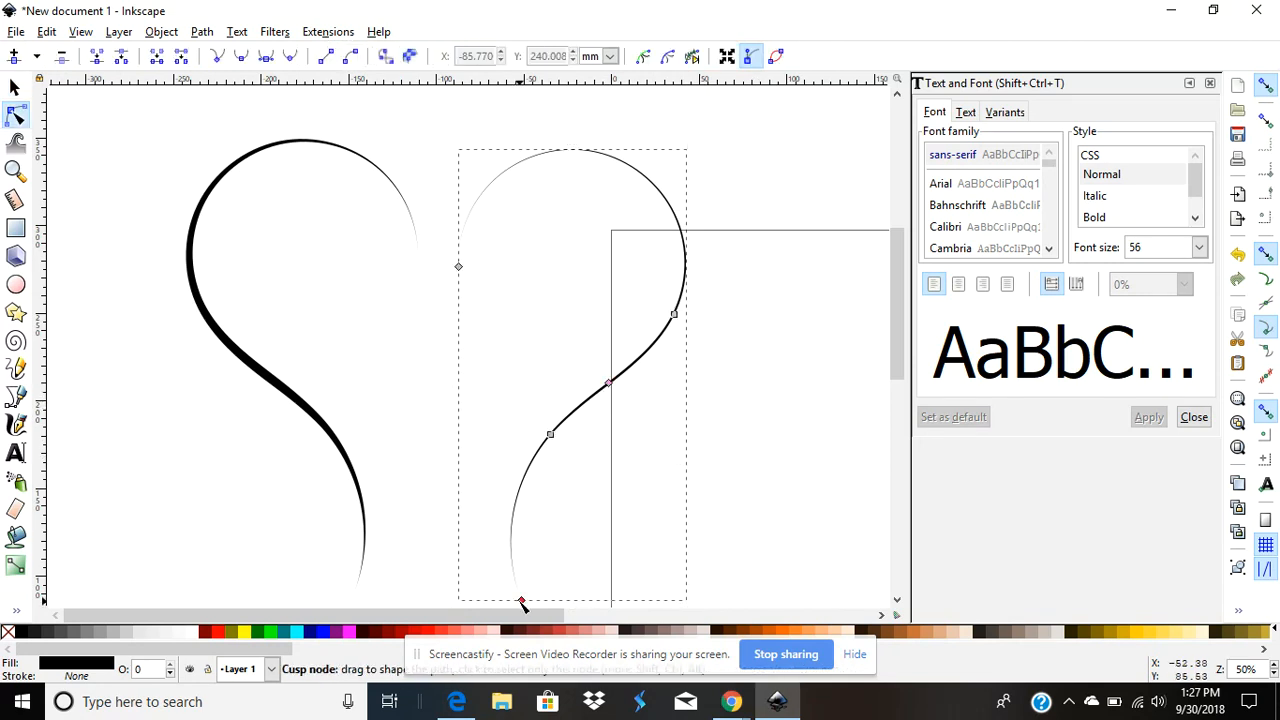
{"action": "left_click_drag", "start_coordinate": [520, 600], "coordinate": [401, 565]}
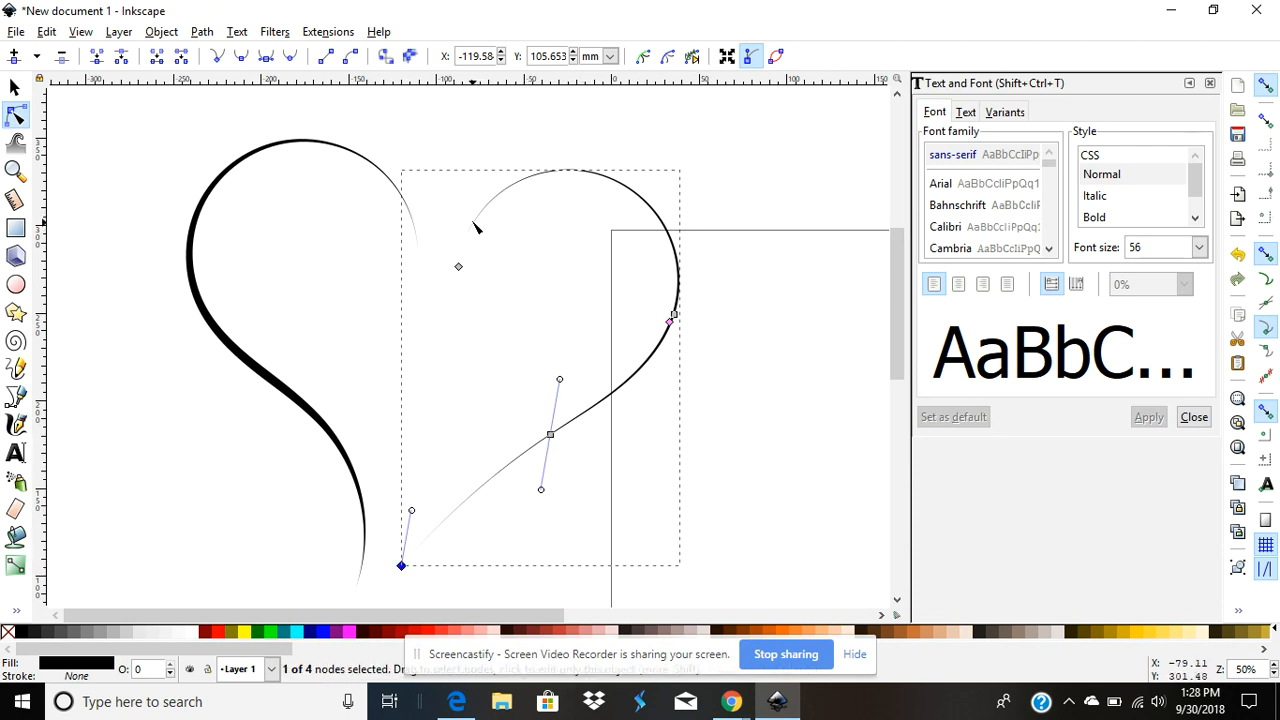
{"action": "mouse_move", "coordinate": [458, 266]}
{"action": "left_mouse_down"}
{"action": "mouse_move", "coordinate": [420, 262]}
{"action": "mouse_move", "coordinate": [457, 264]}
{"action": "mouse_move", "coordinate": [446, 260]}
{"action": "left_mouse_up"}
Move the thick curve to meet the other half at the top, and bring the right half's lower end node to the heart's tip.
{"action": "key", "text": "s"}
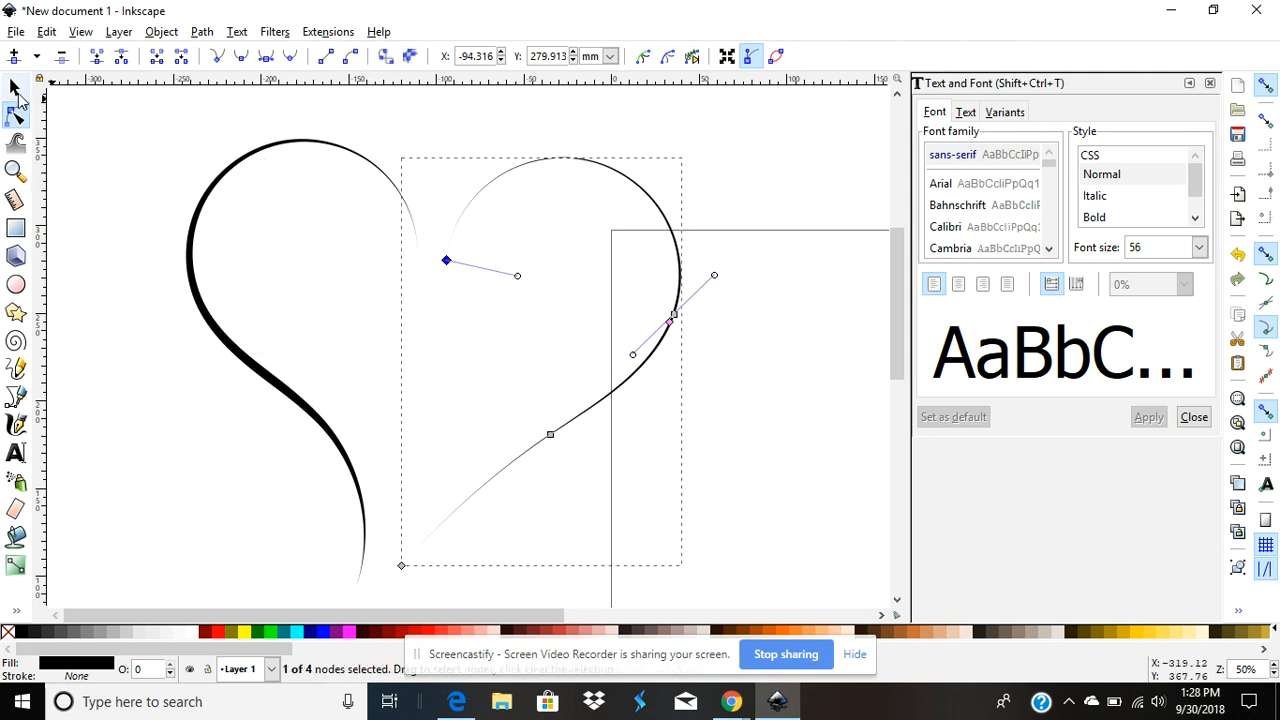
{"action": "left_click_drag", "start_coordinate": [199, 211], "coordinate": [234, 220]}
{"action": "left_click", "coordinate": [460, 515]}
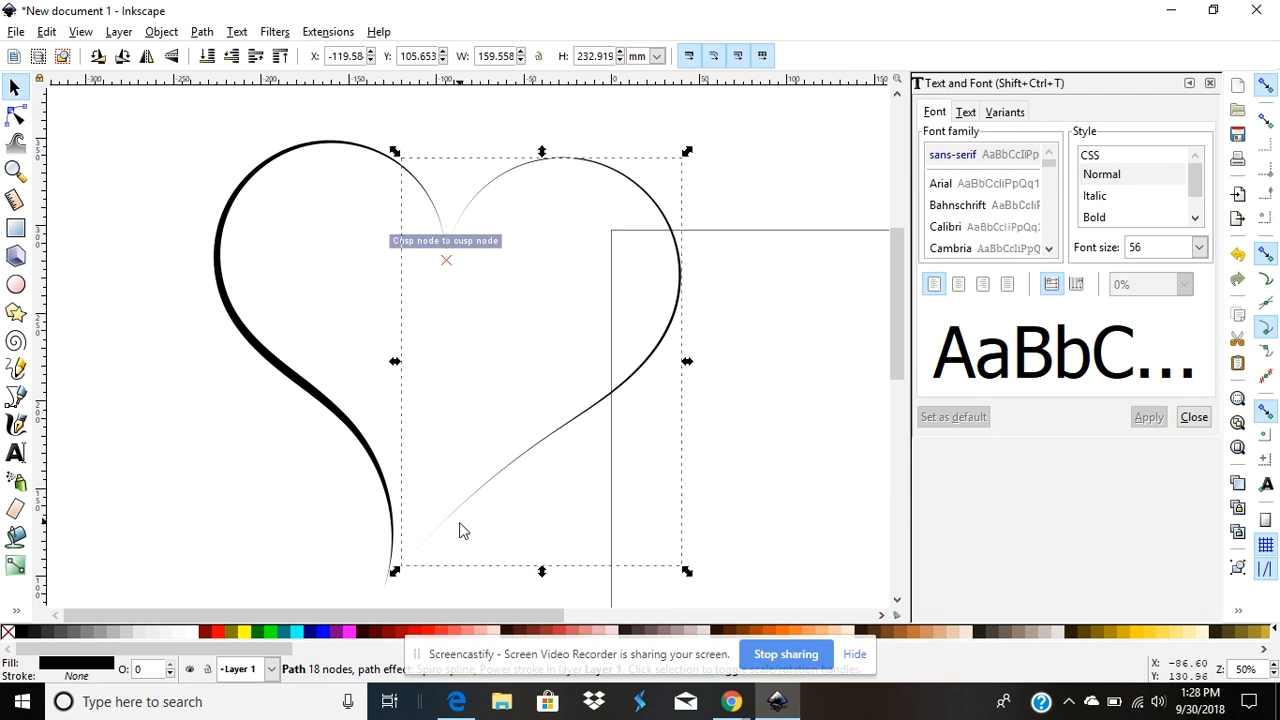
{"action": "key", "text": "n"}
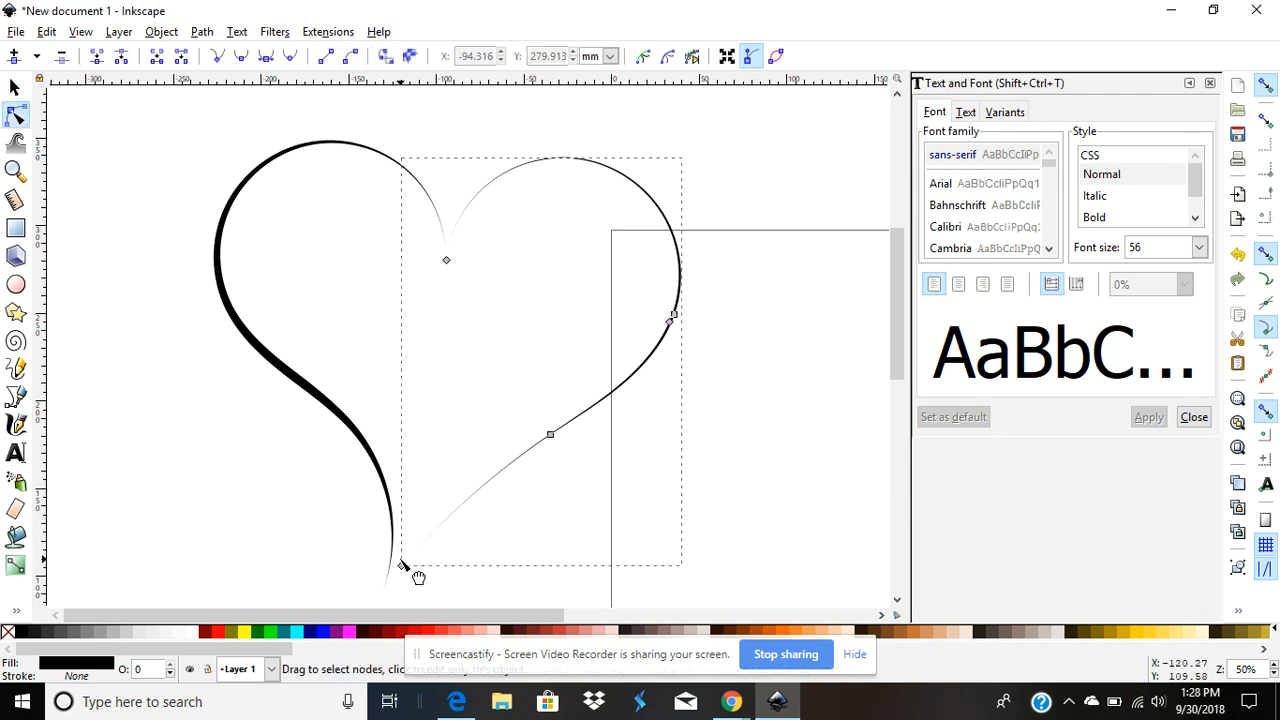
{"action": "left_click_drag", "start_coordinate": [401, 566], "coordinate": [396, 573]}
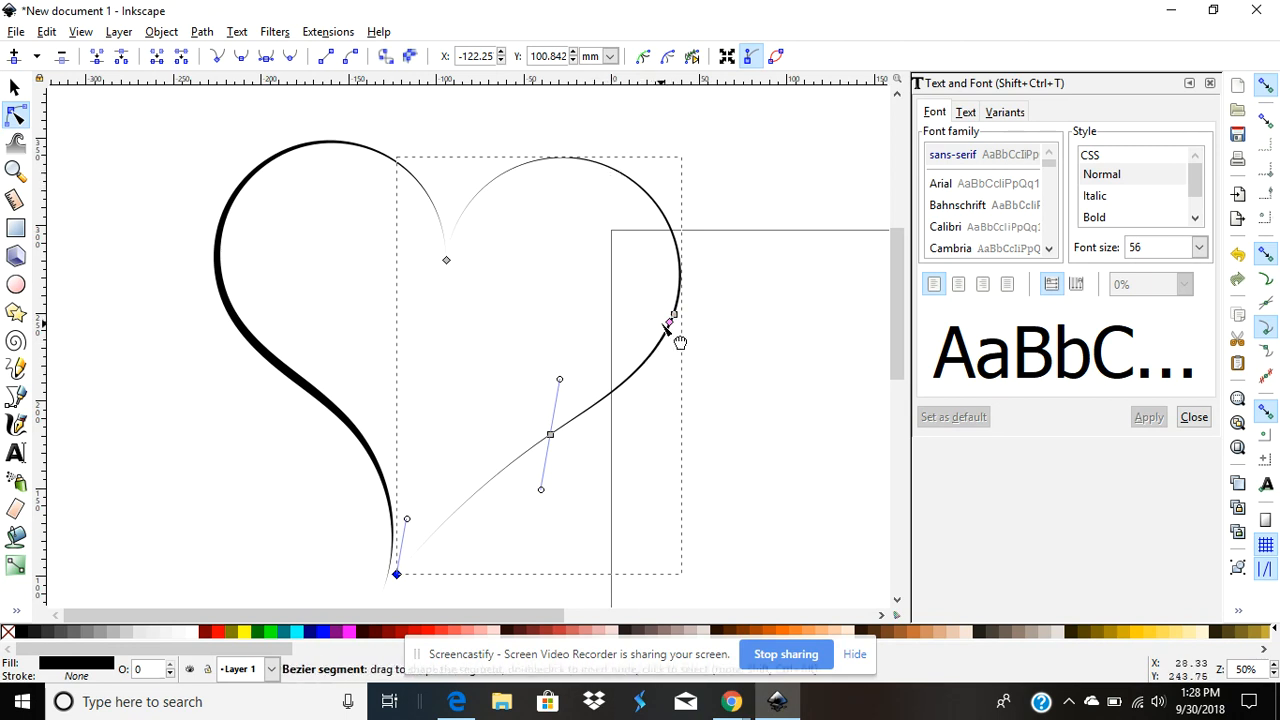
Thicken the right half of the heart by pulling its stroke-width control point inward.
{"action": "left_click_drag", "start_coordinate": [668, 322], "coordinate": [654, 333]}
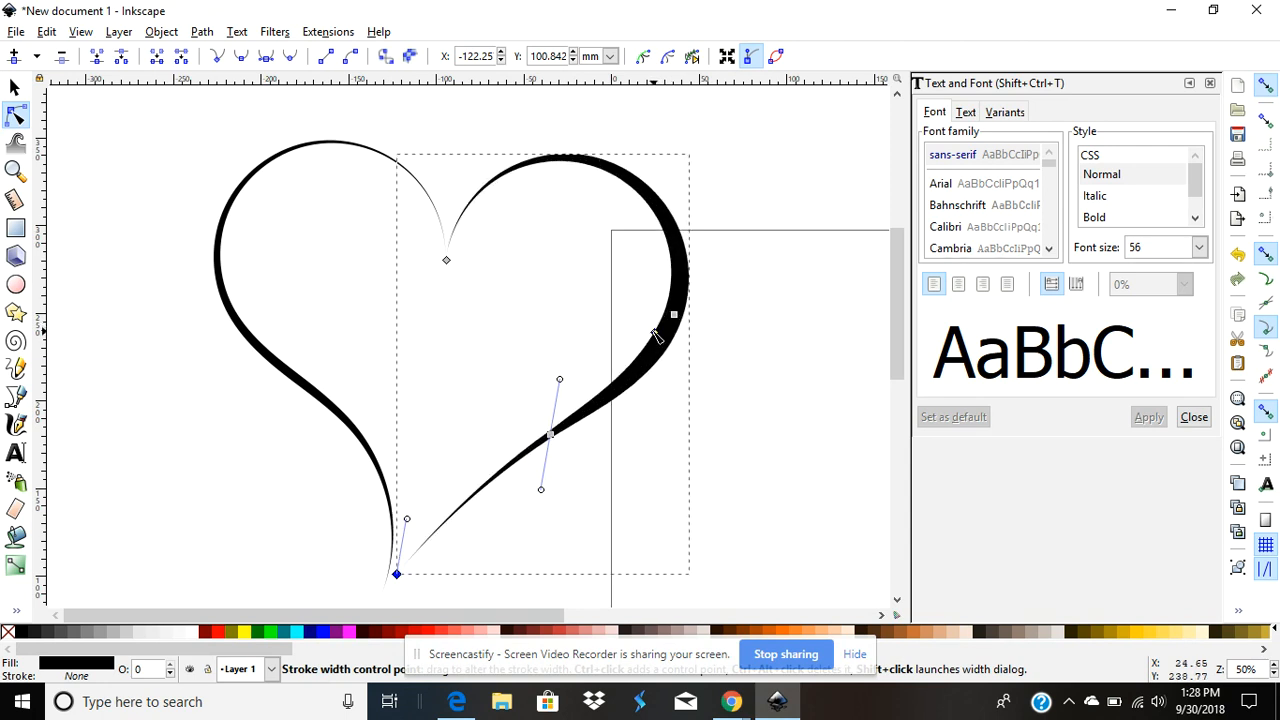
{"action": "left_click", "coordinate": [192, 488]}
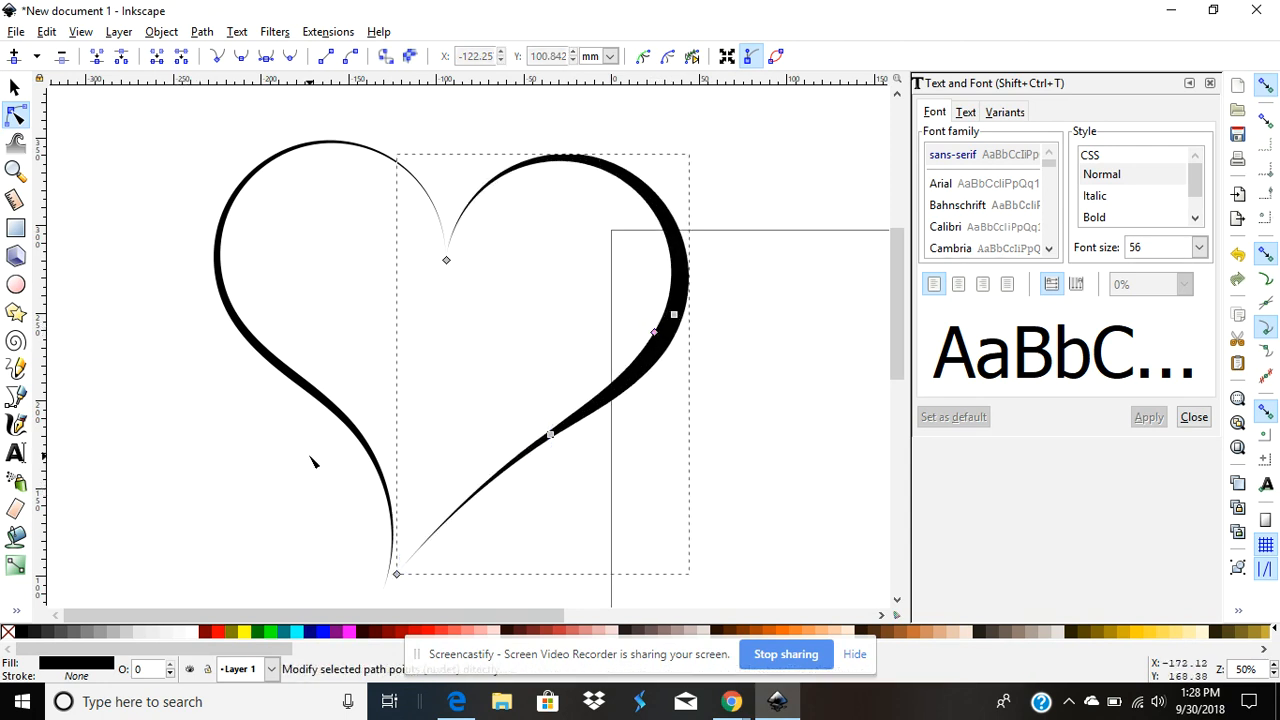
{"action": "left_click", "coordinate": [14, 88]}
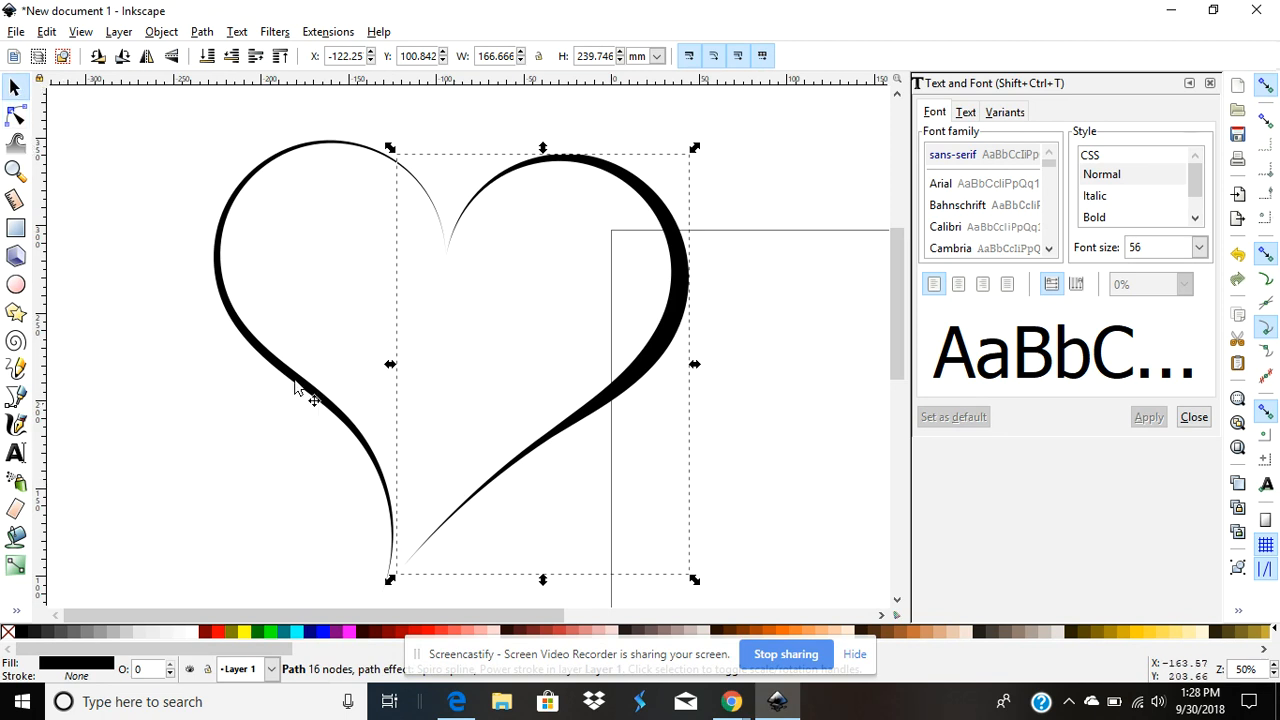
Add the text "Love" inside the heart and enlarge it to about 68 mm wide and 32 mm high.
{"action": "left_click", "coordinate": [16, 452]}
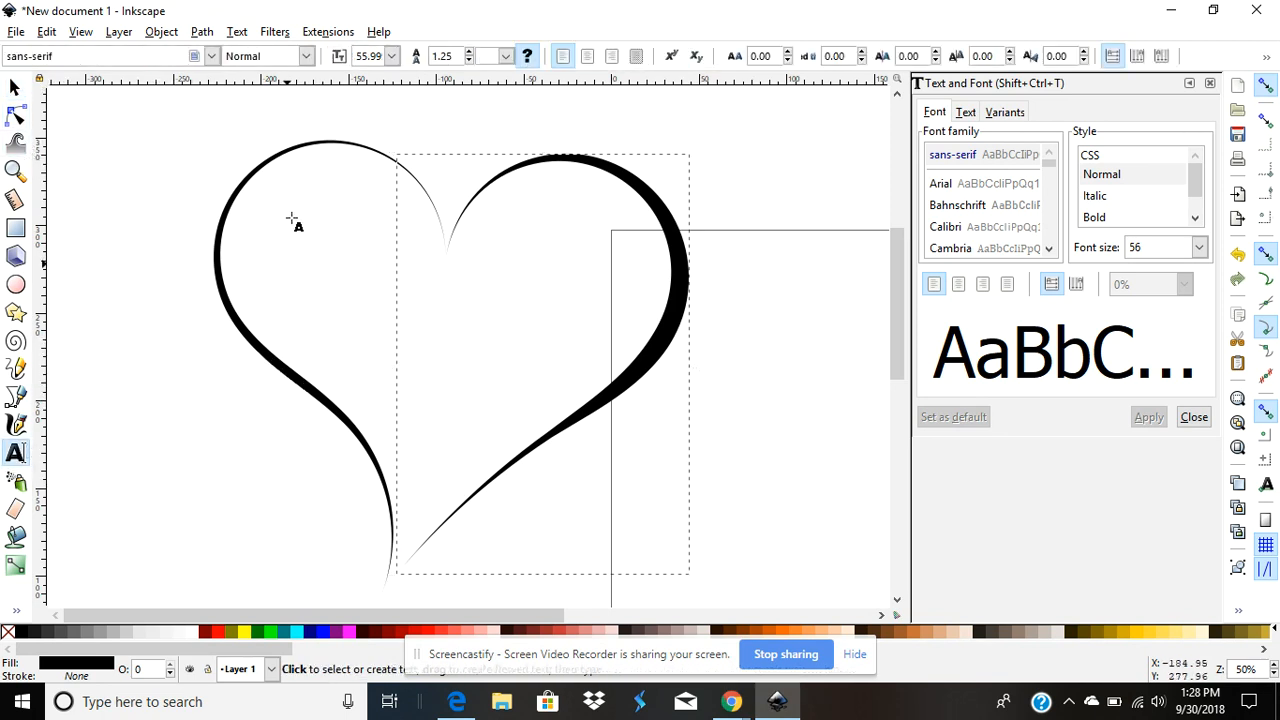
{"action": "left_click", "coordinate": [328, 242]}
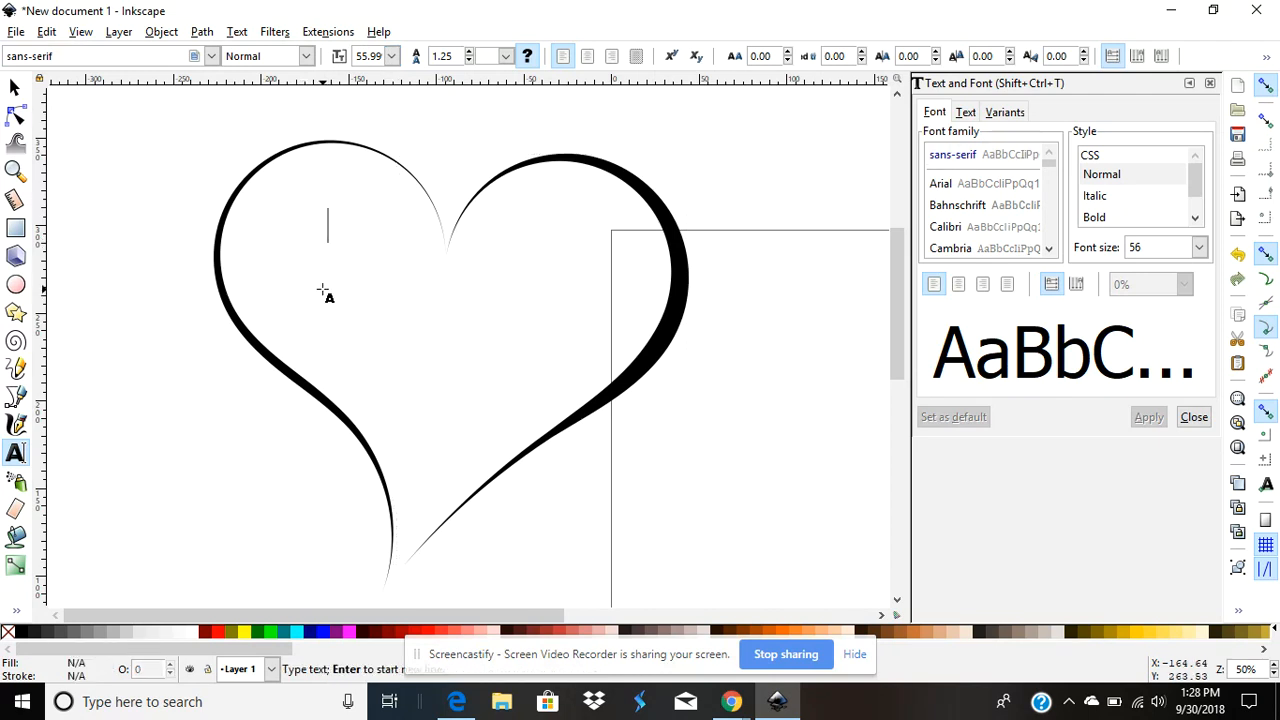
{"action": "type", "text": "Love"}
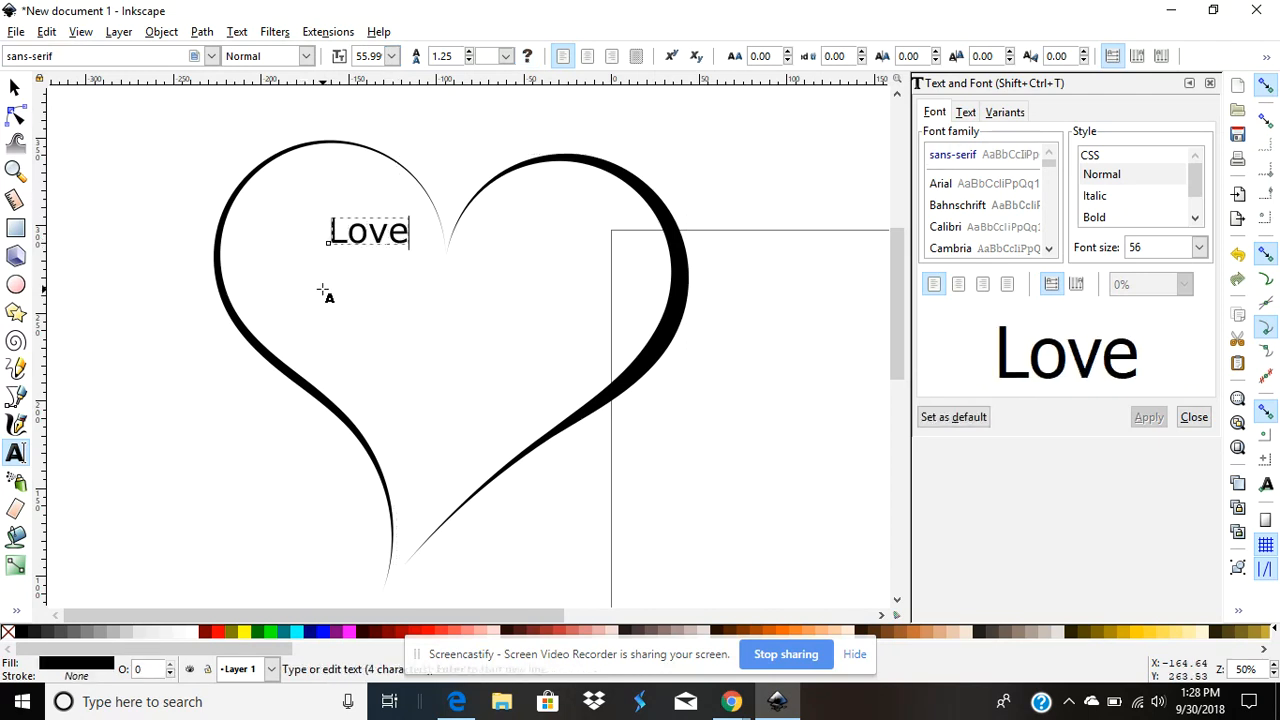
{"action": "left_click", "coordinate": [15, 88]}
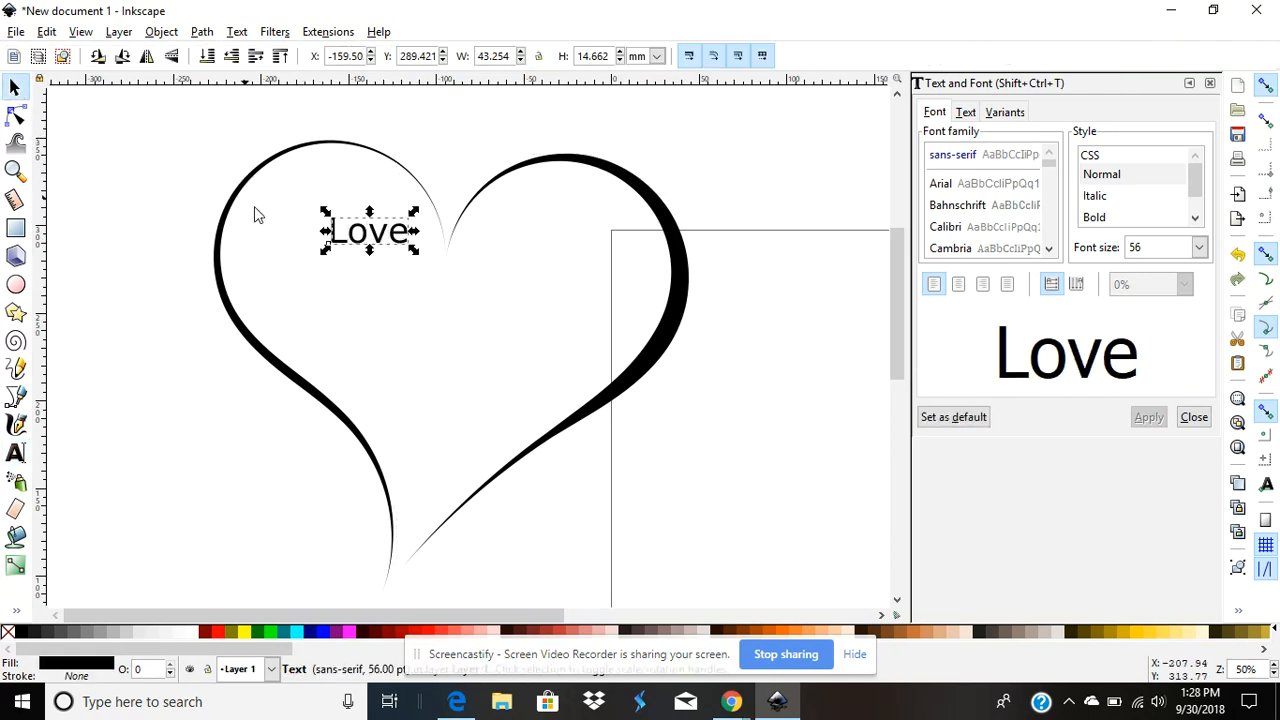
{"action": "left_click_drag", "start_coordinate": [420, 257], "coordinate": [462, 284]}
Draw an ellipse about 82 mm wide and 64 mm high below the "Love" text.
{"action": "left_click", "coordinate": [15, 284]}
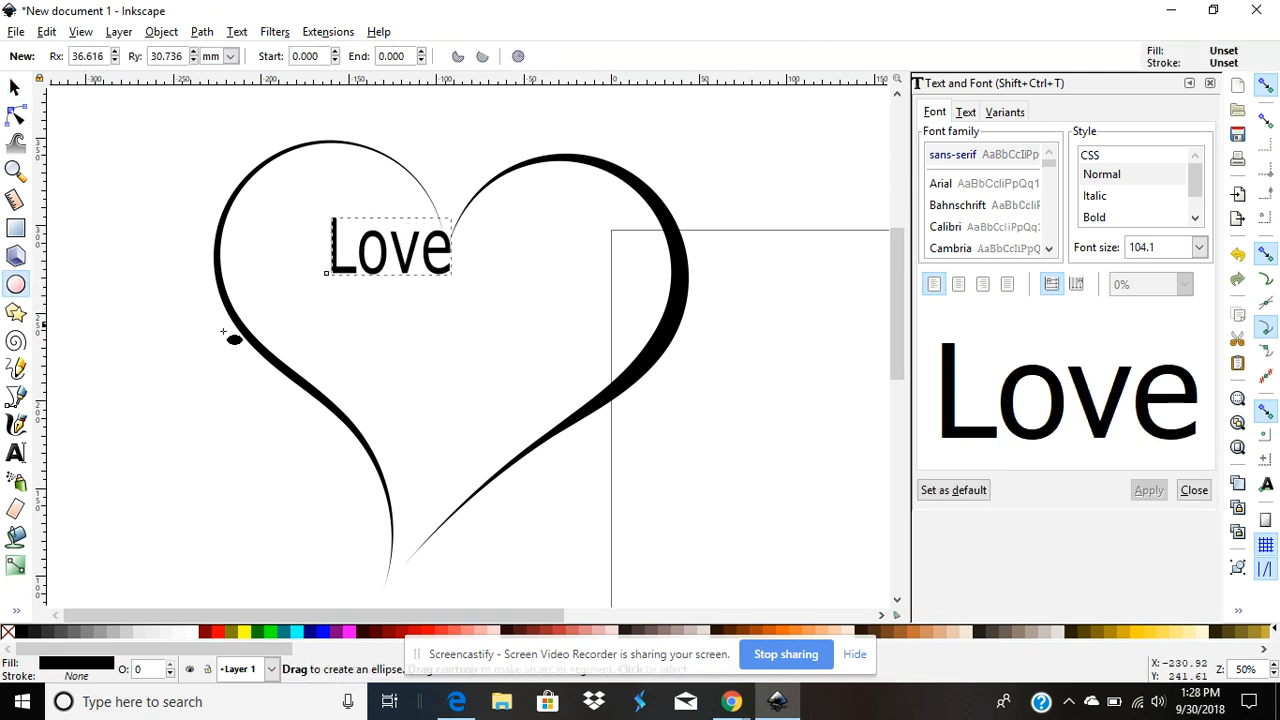
{"action": "left_click_drag", "start_coordinate": [294, 314], "coordinate": [438, 425]}
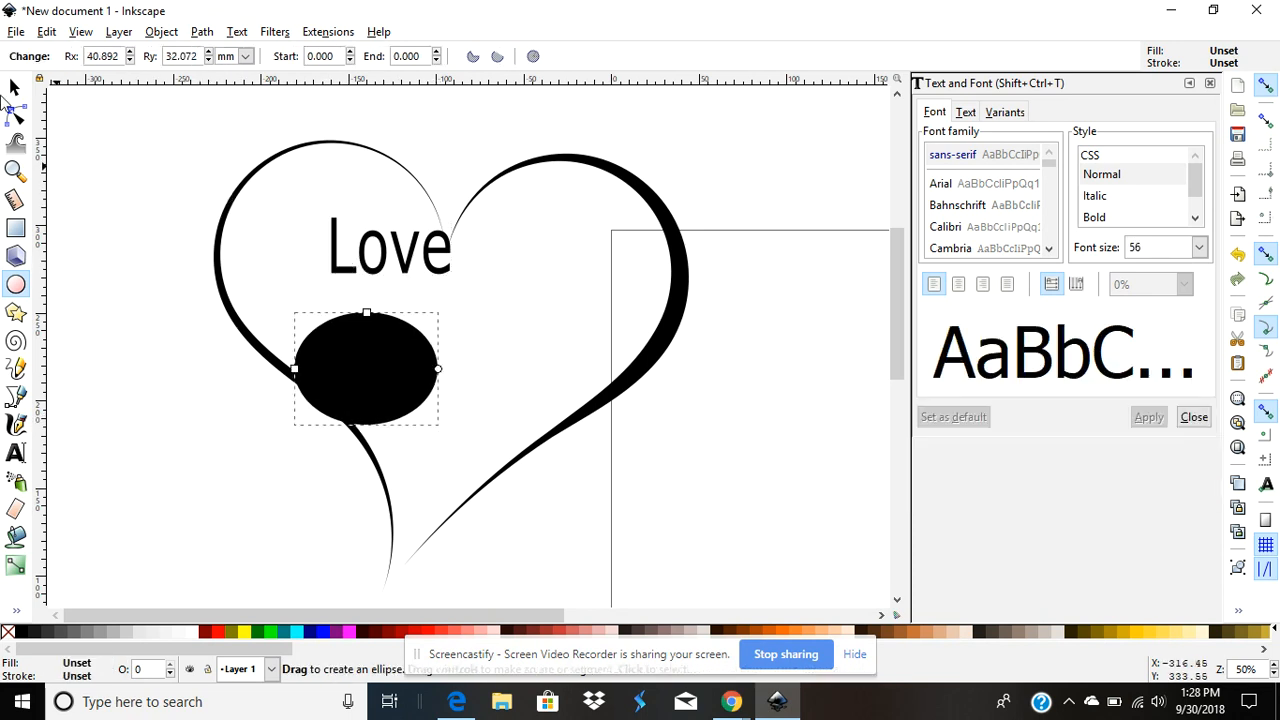
{"action": "left_click", "coordinate": [14, 88]}
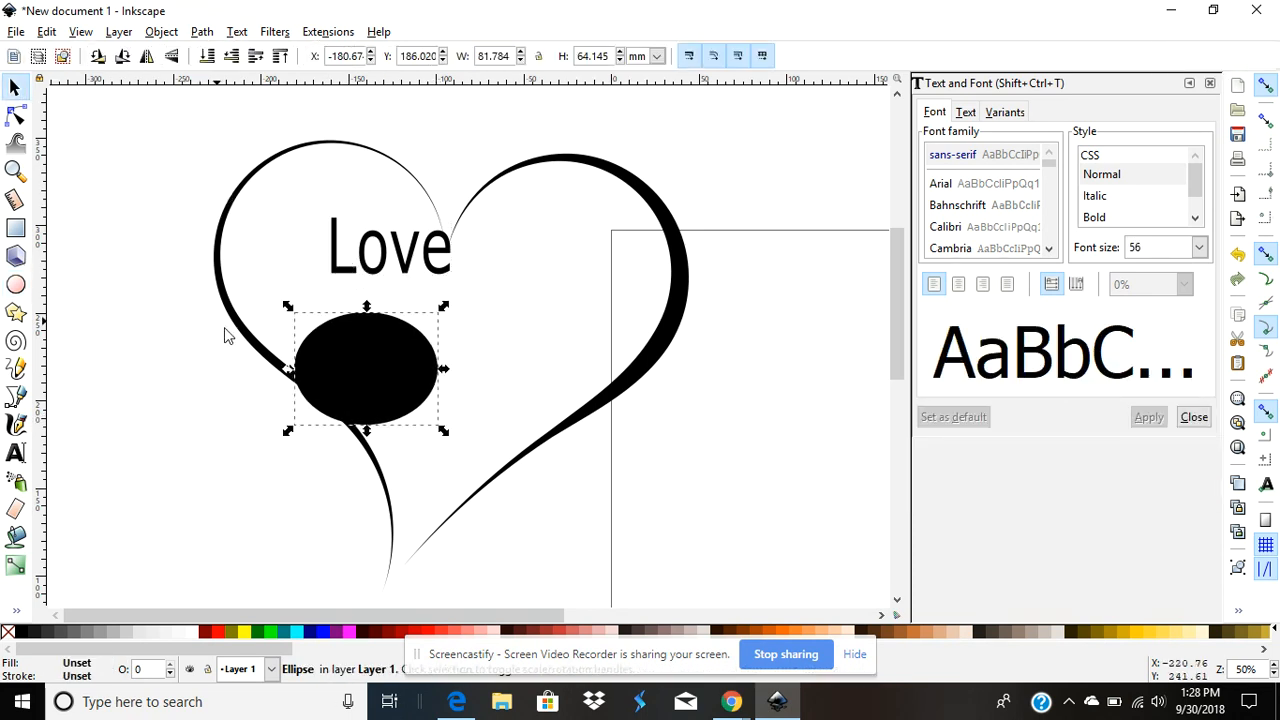
Put the "Love" text on the ellipse's path.
{"action": "left_click", "coordinate": [278, 262]}
{"action": "key", "text": "shift"}
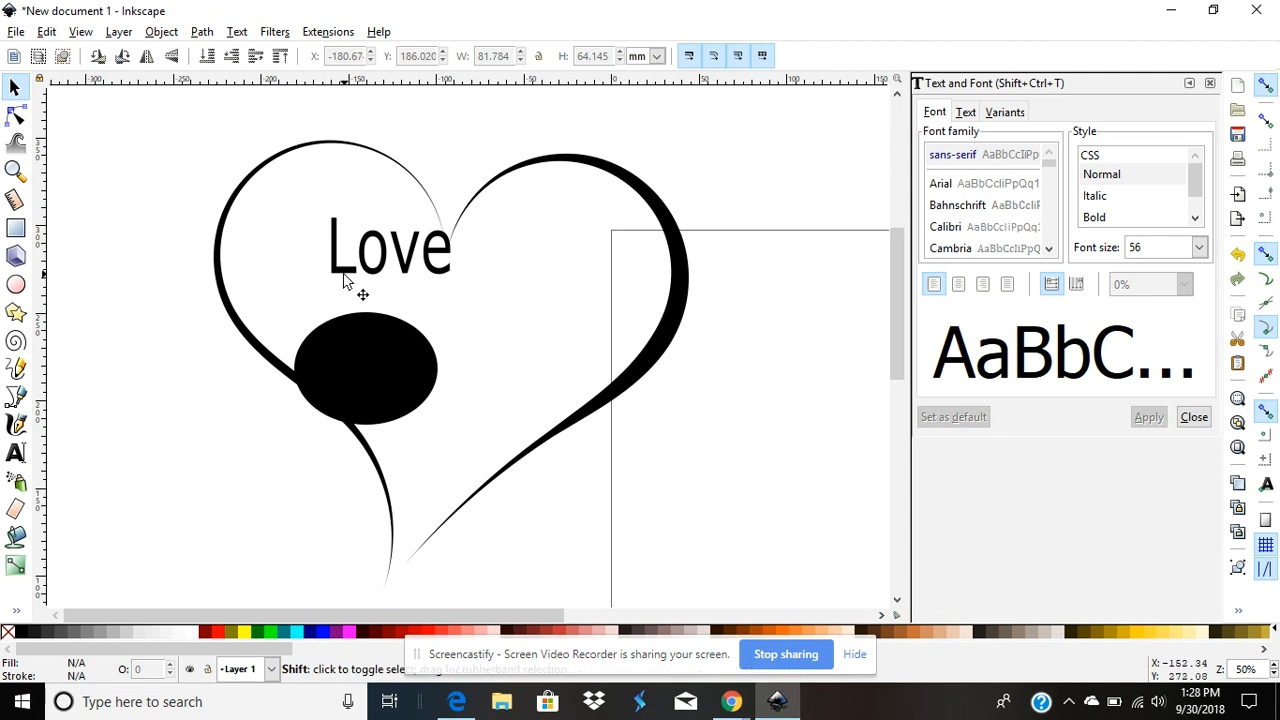
{"action": "left_click", "coordinate": [347, 268], "text": "shift"}
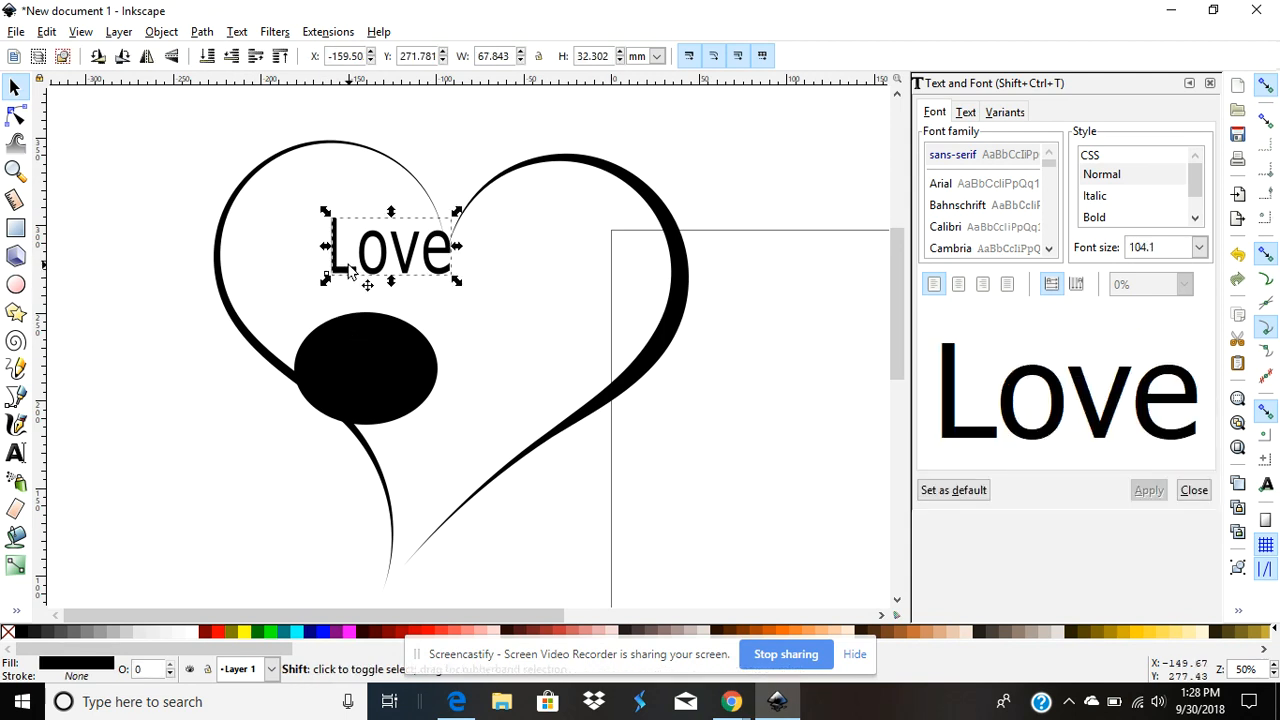
{"action": "left_click", "coordinate": [352, 345], "text": "shift"}
{"action": "left_click", "coordinate": [237, 32]}
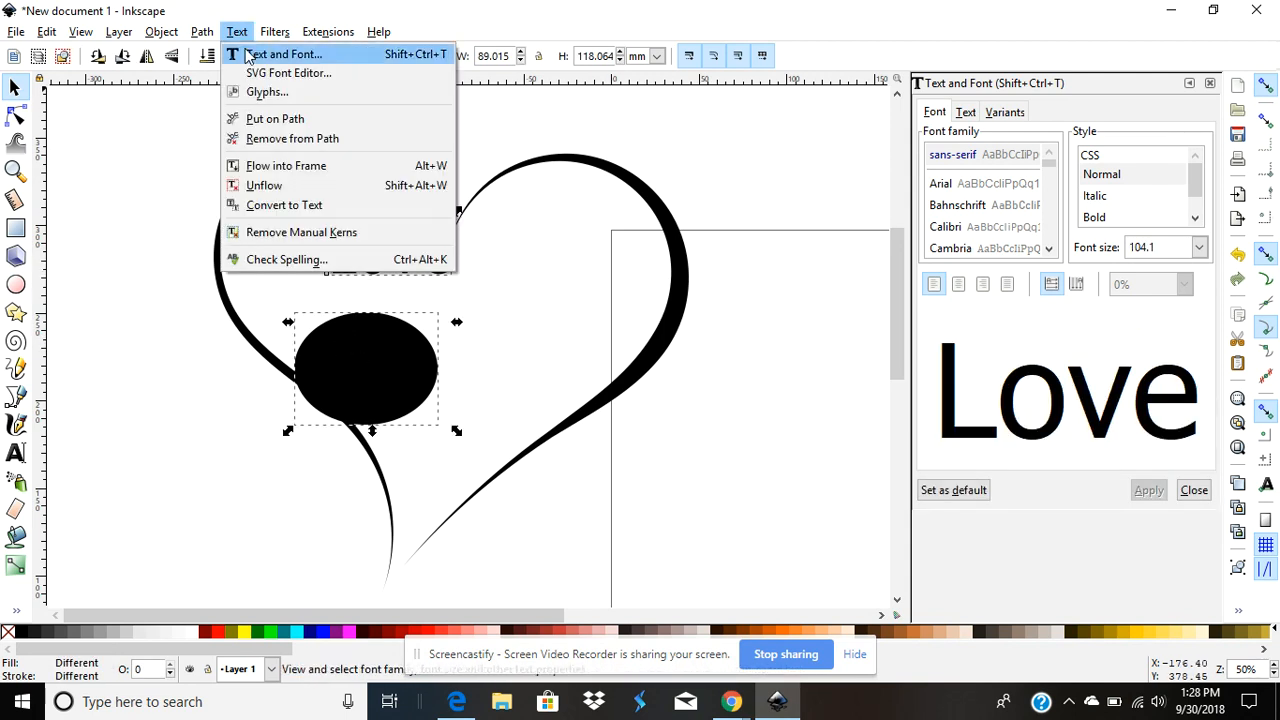
{"action": "left_click", "coordinate": [262, 118]}
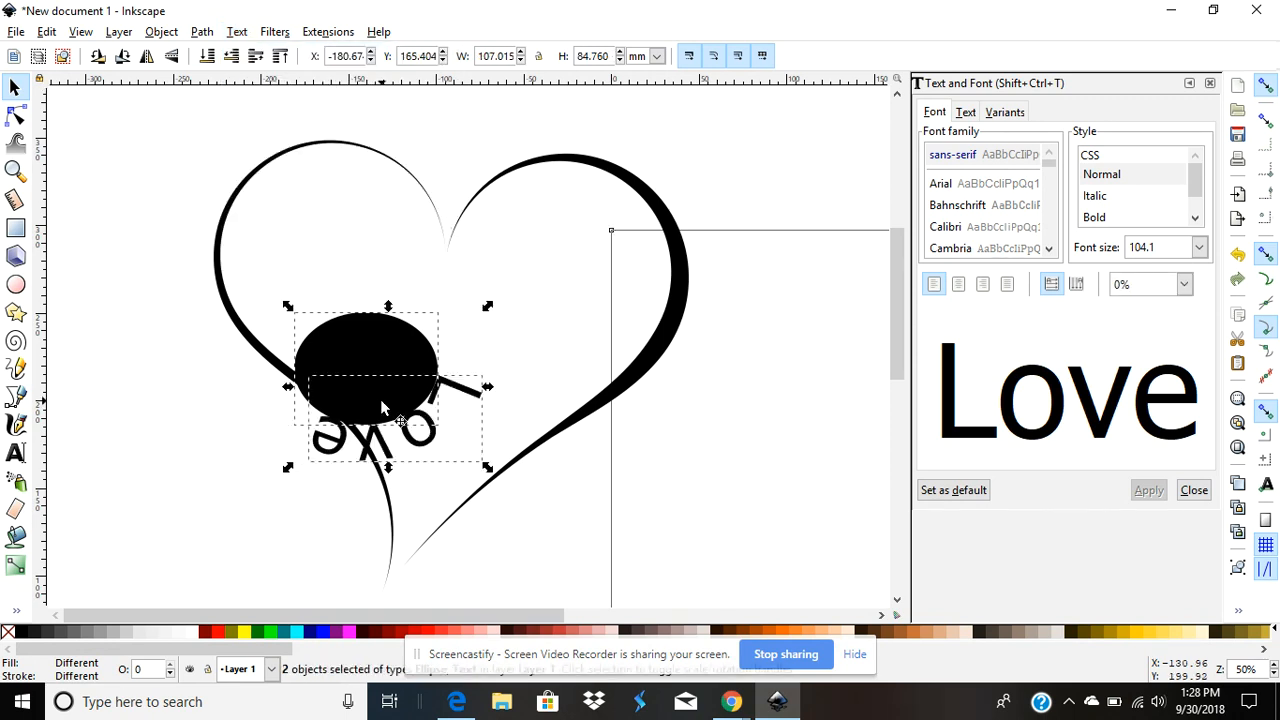
{"action": "left_click", "coordinate": [141, 362]}
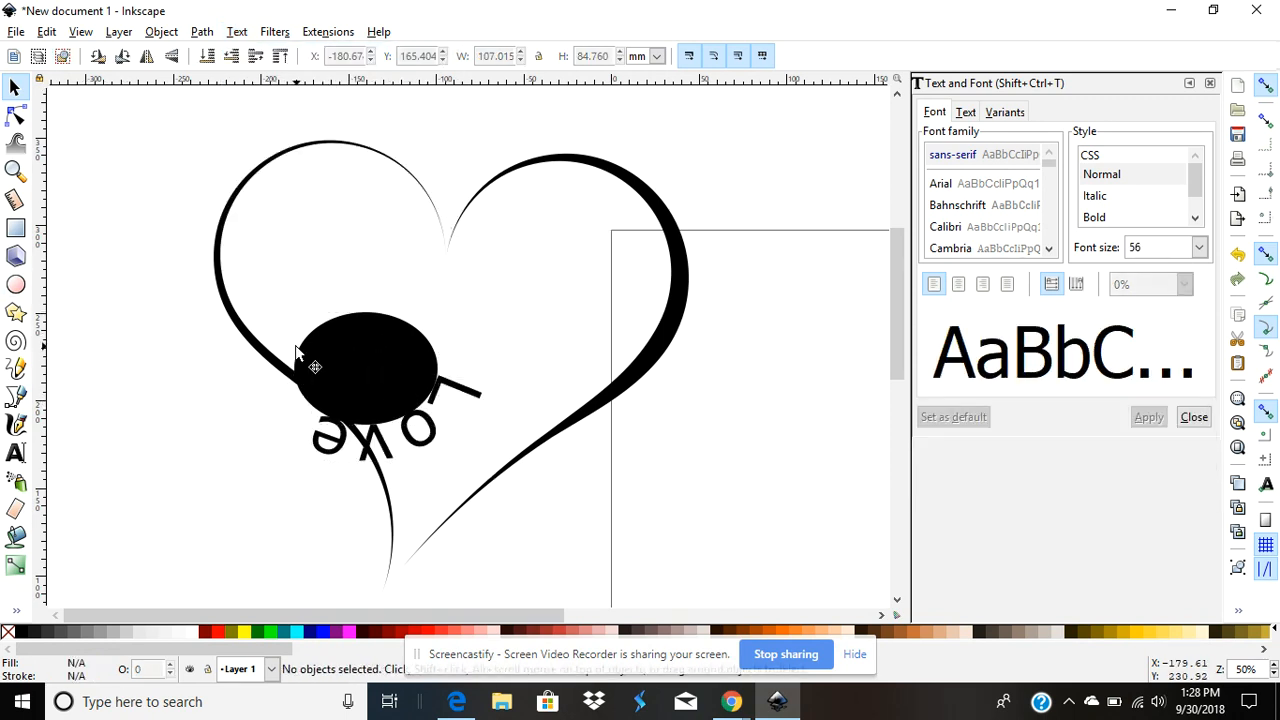
Rotate the ellipse so "Love" curves upright over its top, and move it to the middle of the heart.
{"action": "left_click", "coordinate": [340, 360]}
{"action": "left_click", "coordinate": [385, 353]}
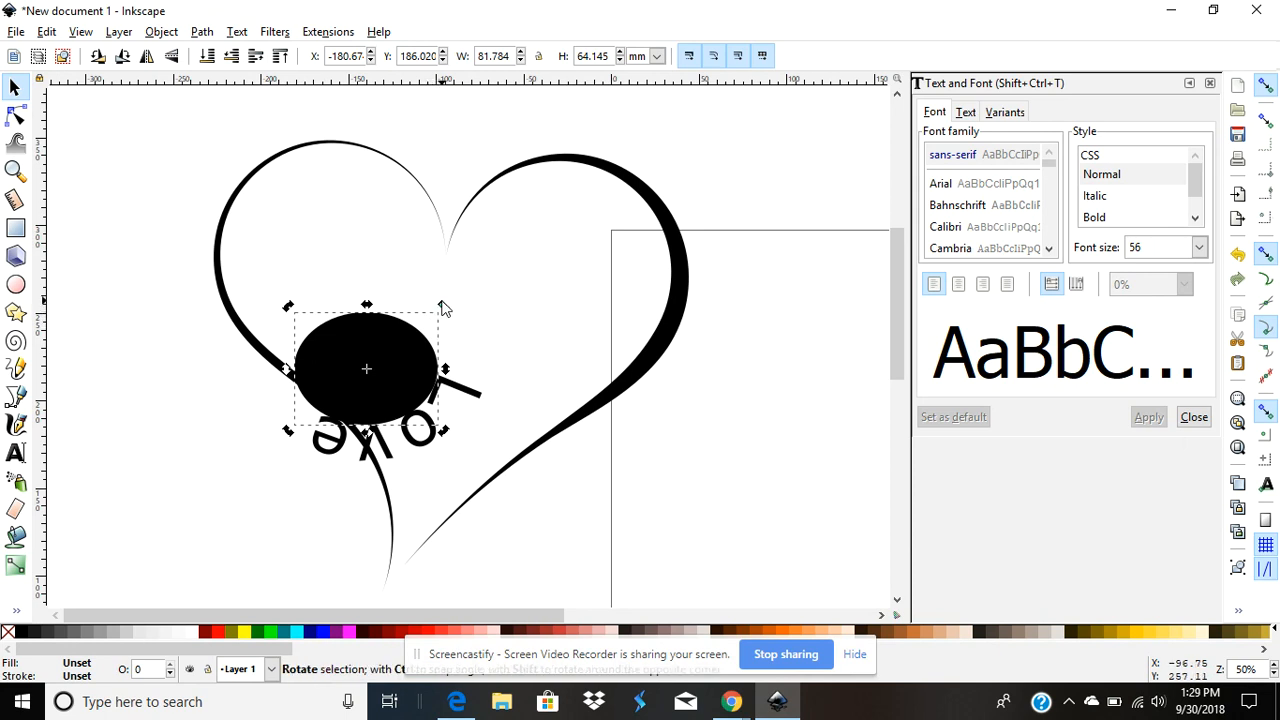
{"action": "left_click_drag", "start_coordinate": [443, 305], "coordinate": [250, 440]}
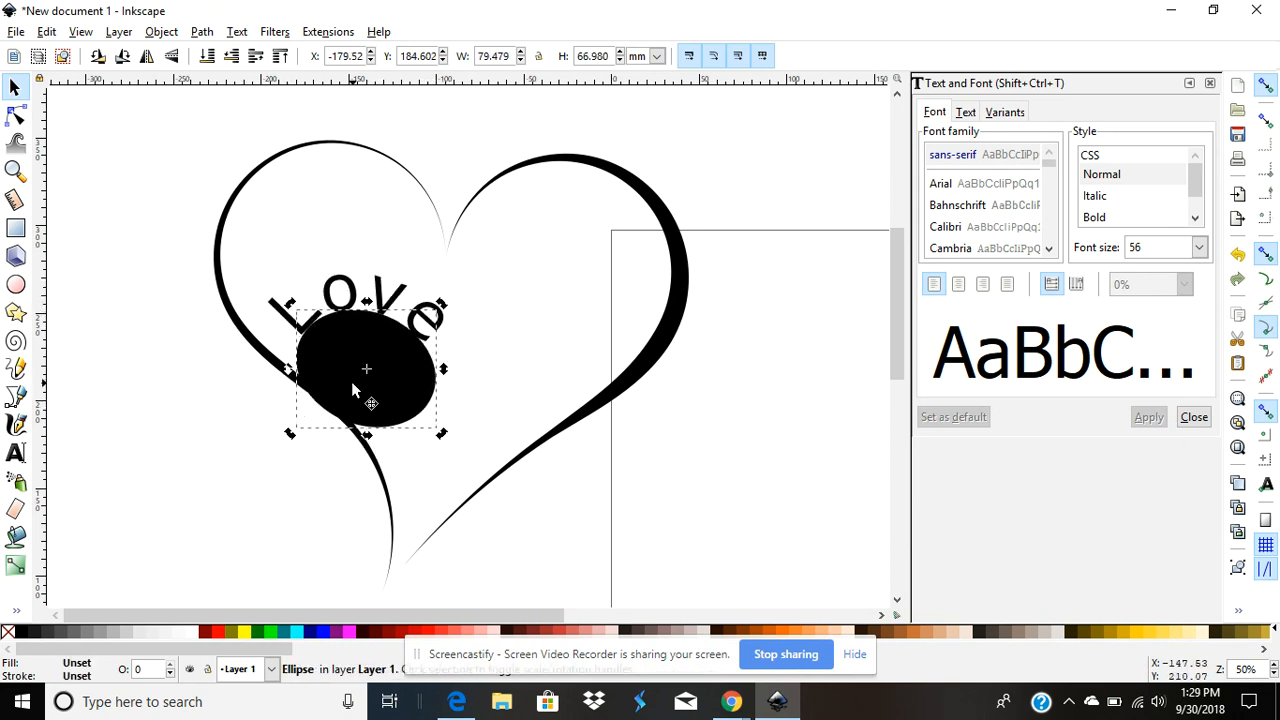
{"action": "left_click_drag", "start_coordinate": [351, 378], "coordinate": [430, 403]}
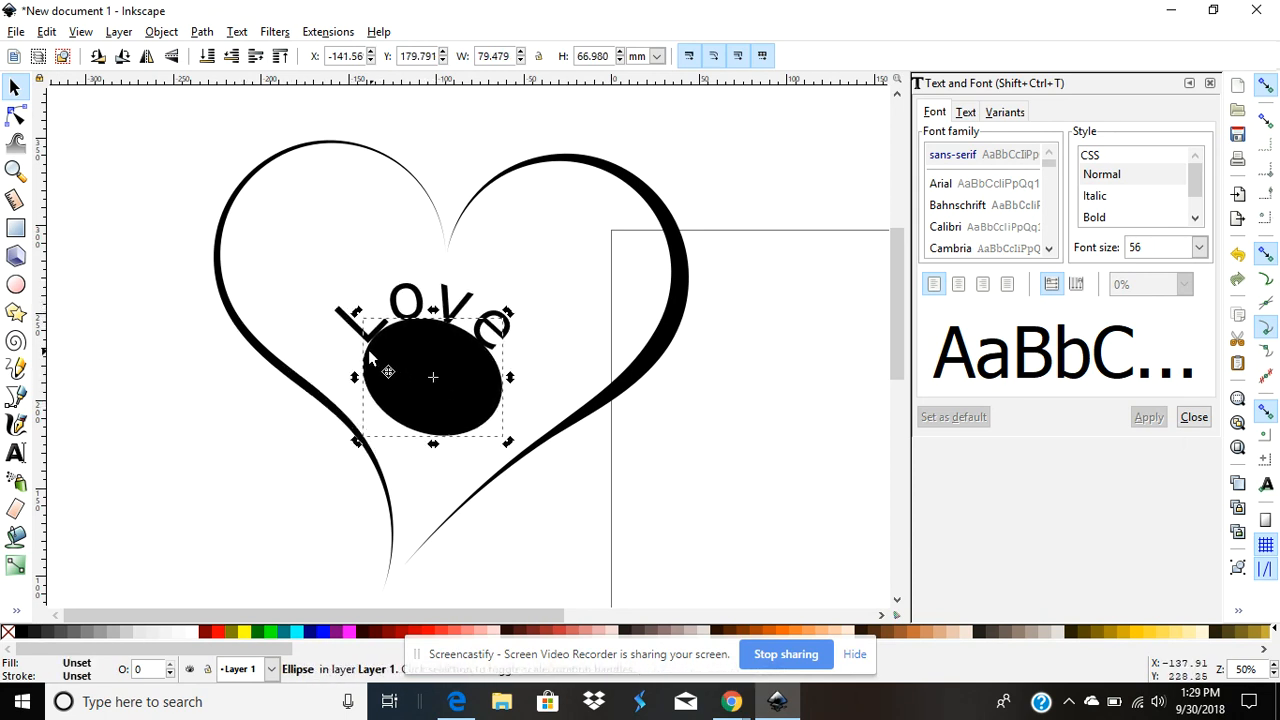
Convert the curved "Love" text on the ellipse to paths.
{"action": "left_click", "coordinate": [243, 37]}
{"action": "mouse_move", "coordinate": [211, 37]}
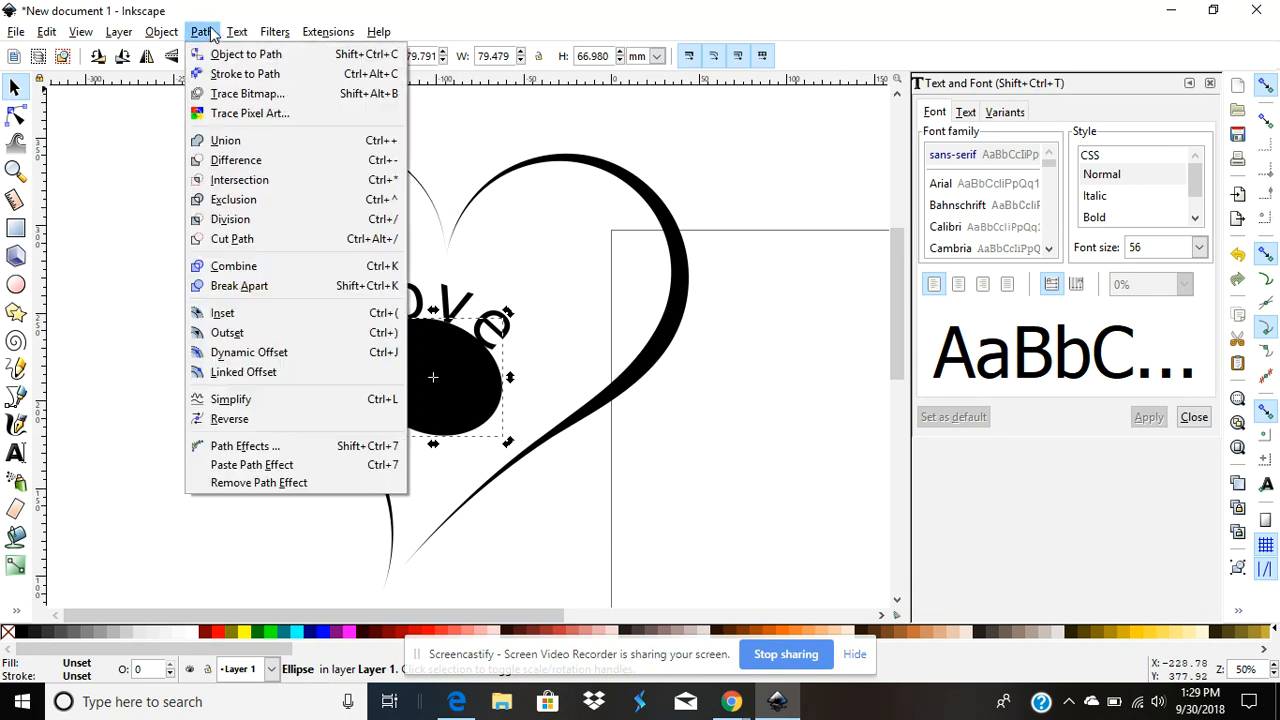
{"action": "left_click", "coordinate": [272, 4]}
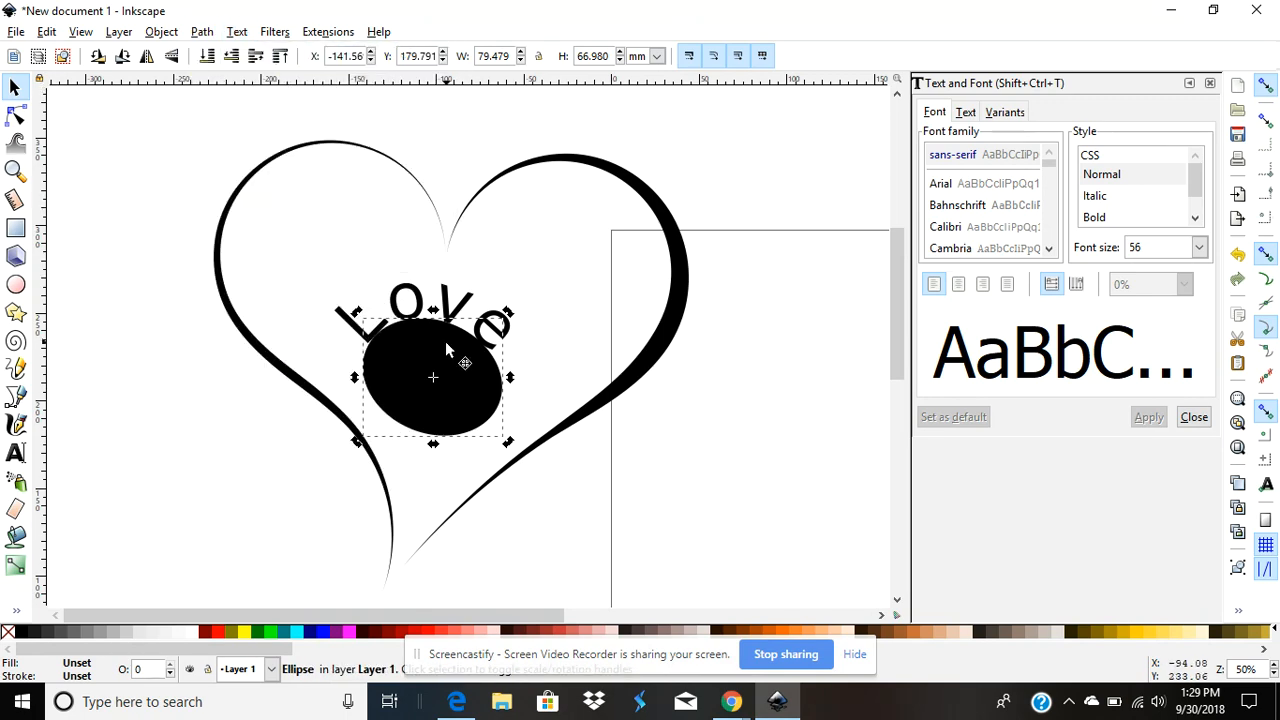
{"action": "left_click", "coordinate": [433, 306]}
{"action": "left_click", "coordinate": [428, 324]}
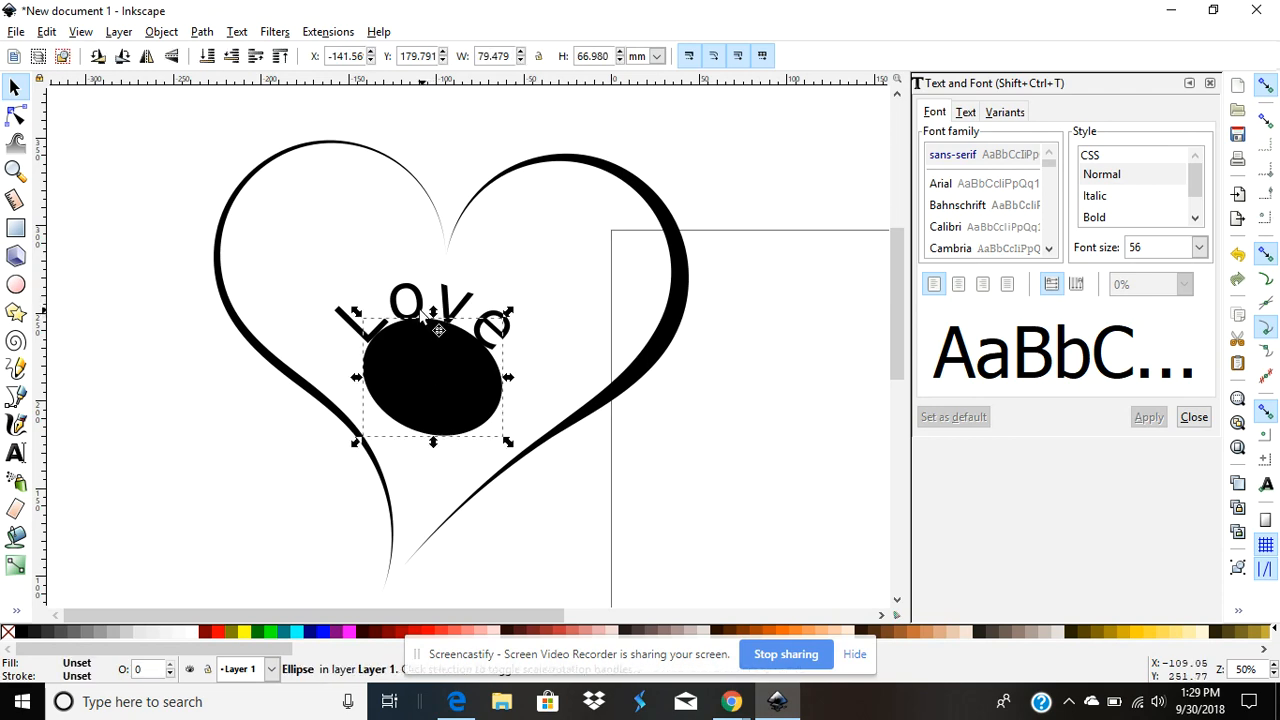
{"action": "left_click", "coordinate": [410, 300]}
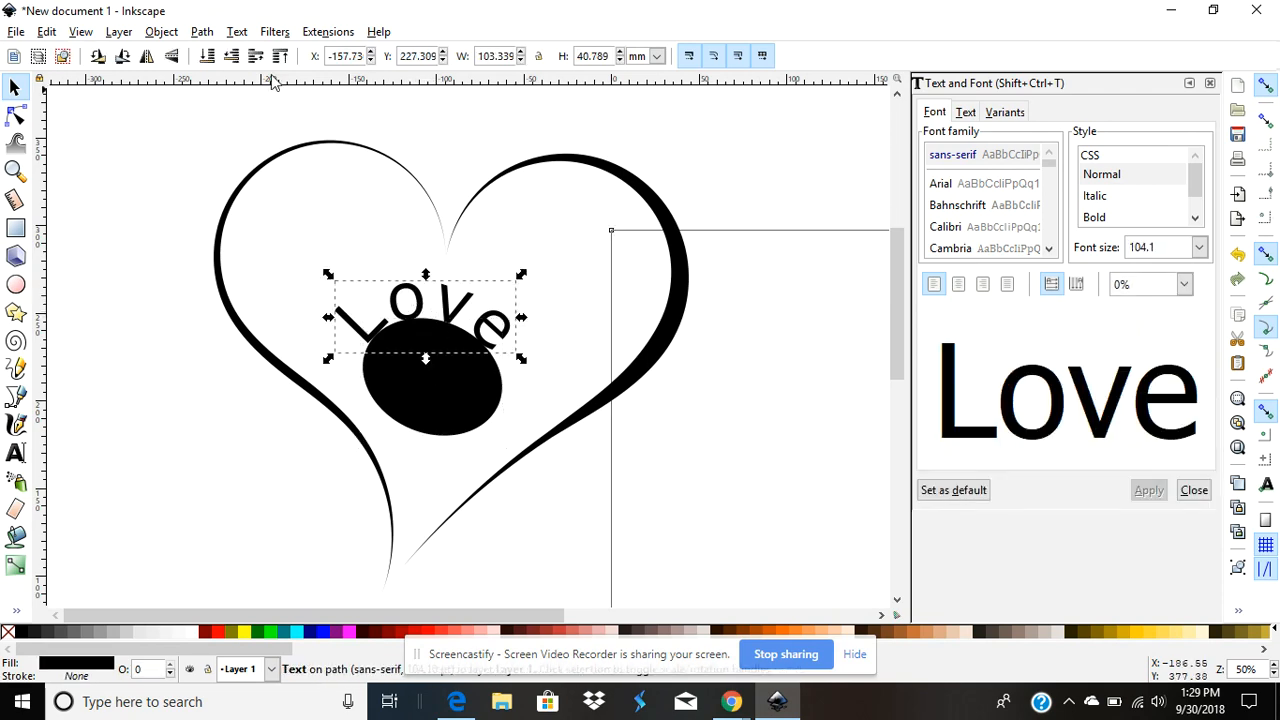
{"action": "left_click", "coordinate": [201, 31]}
{"action": "left_click", "coordinate": [220, 57]}
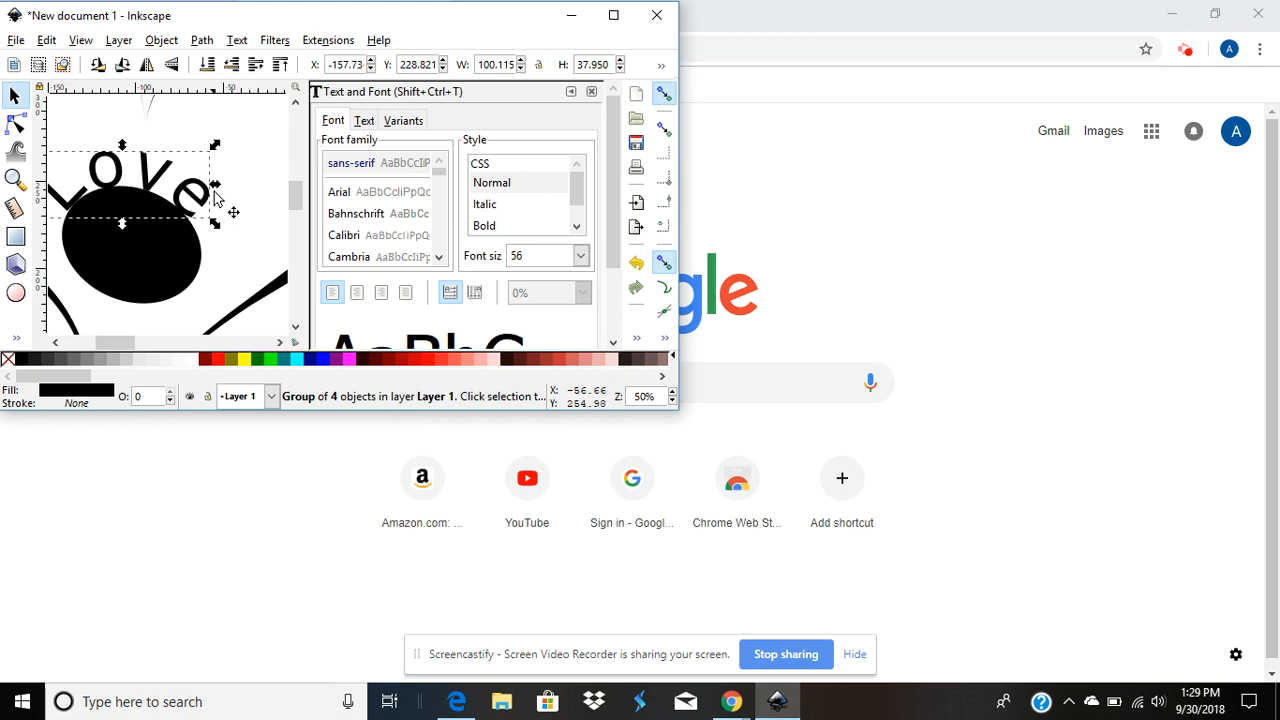
Delete the ellipse under "Love" and shift the lettering slightly right towards the middle of the heart.
{"action": "double_click", "coordinate": [408, 28]}
{"action": "left_click", "coordinate": [400, 388]}
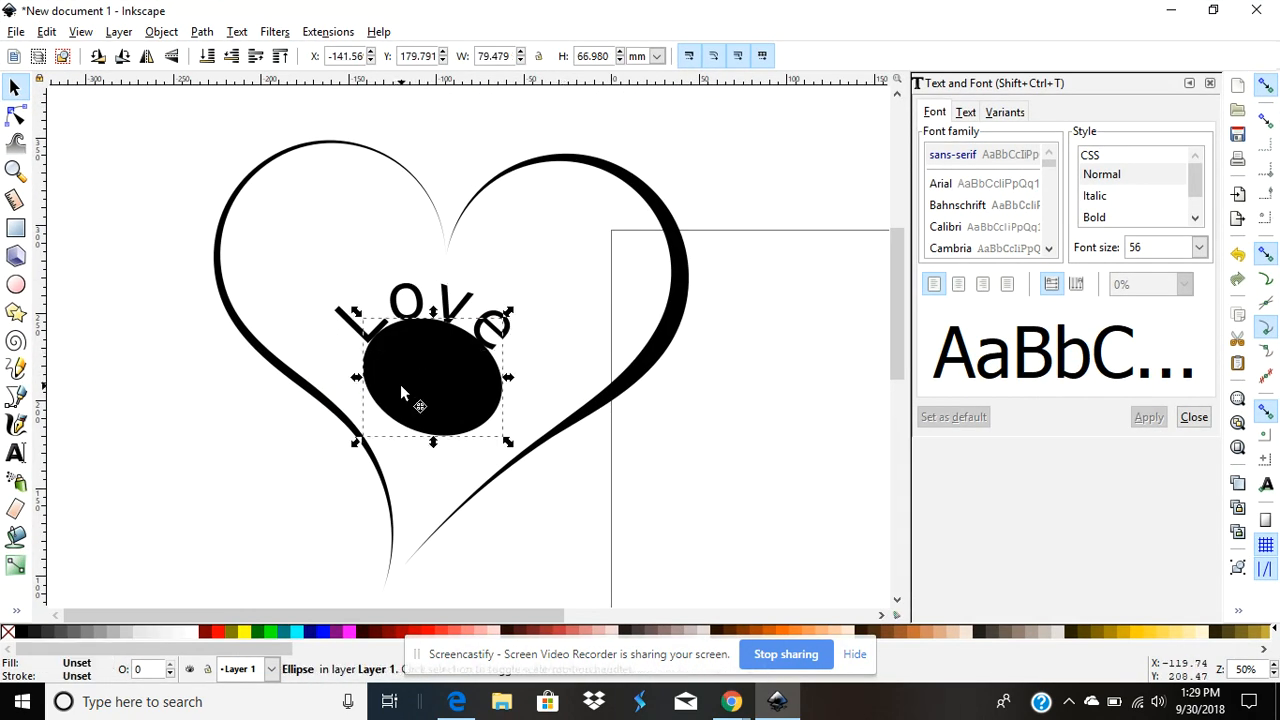
{"action": "key", "text": "Delete"}
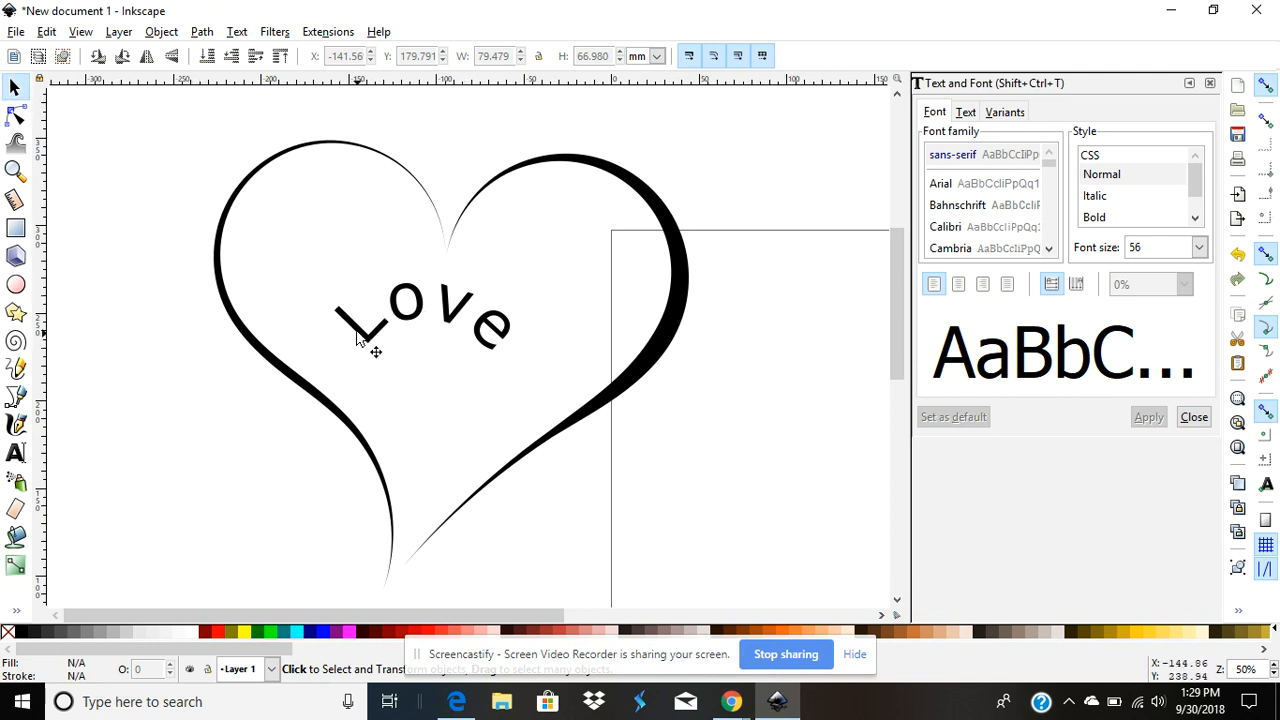
{"action": "left_click_drag", "start_coordinate": [363, 331], "coordinate": [390, 338]}
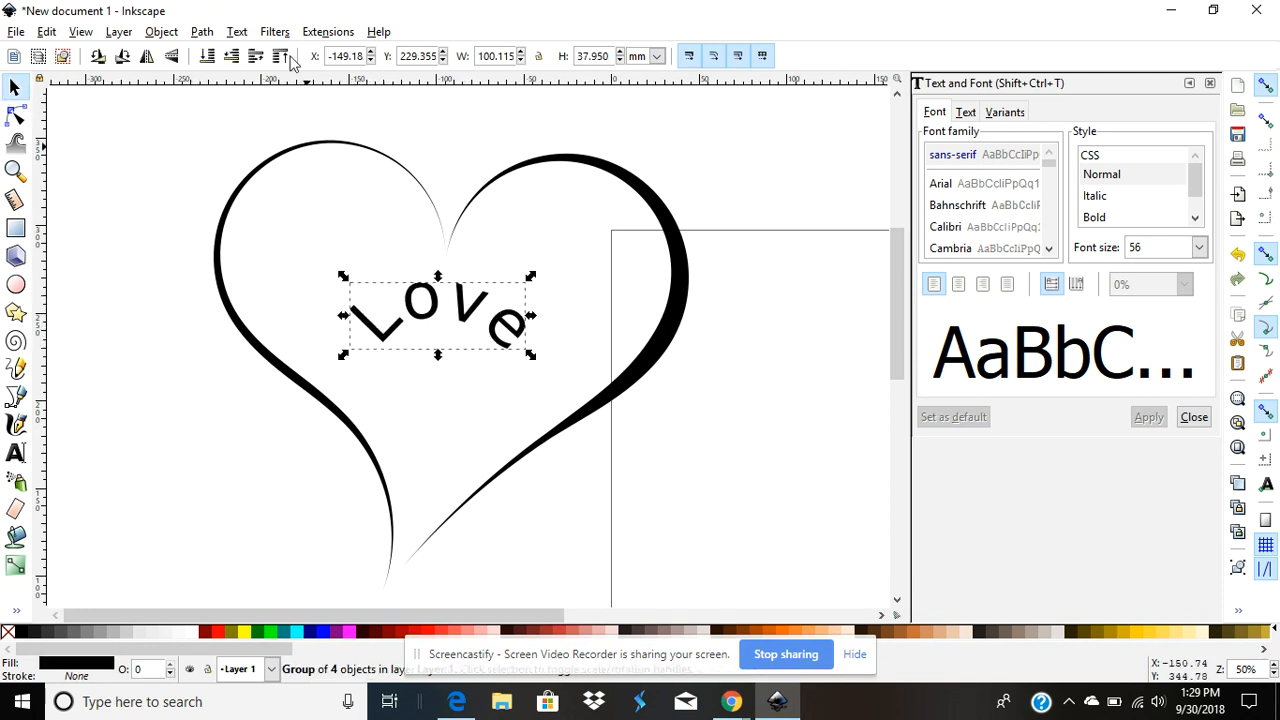
Try the Impact and Ink Free fonts on the "Love" lettering.
{"action": "left_click", "coordinate": [237, 32]}
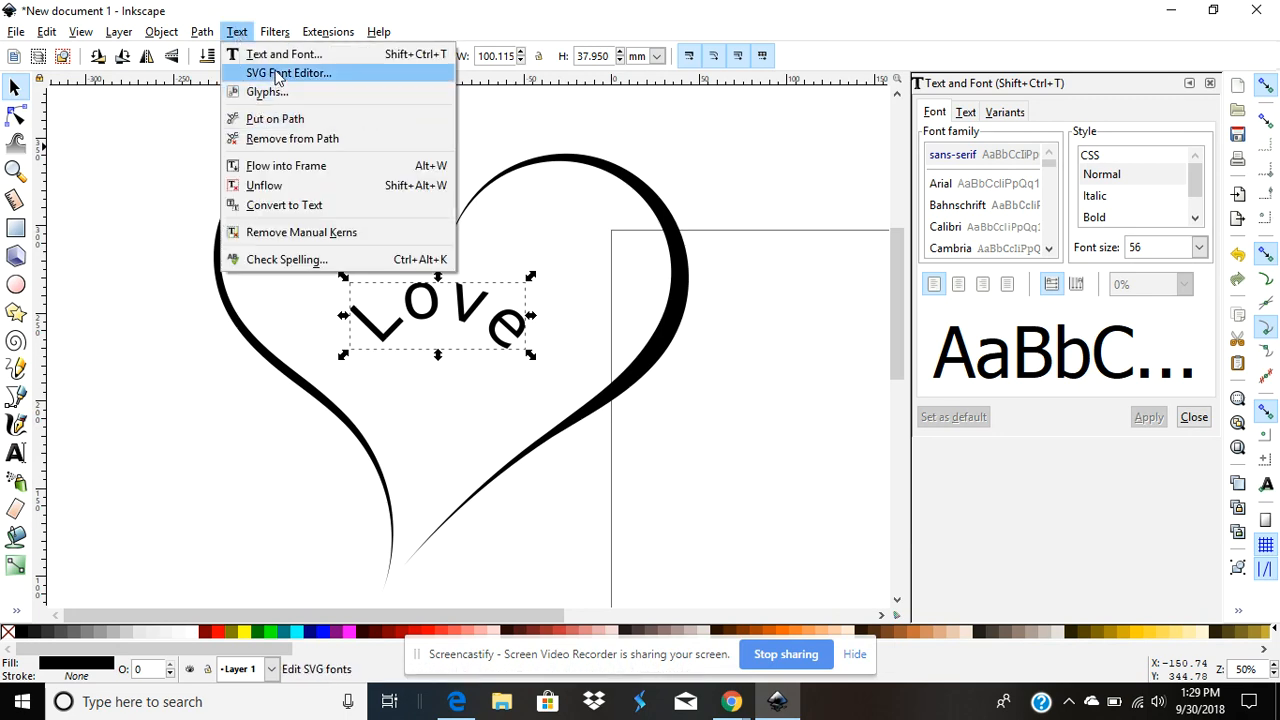
{"action": "left_click", "coordinate": [390, 8]}
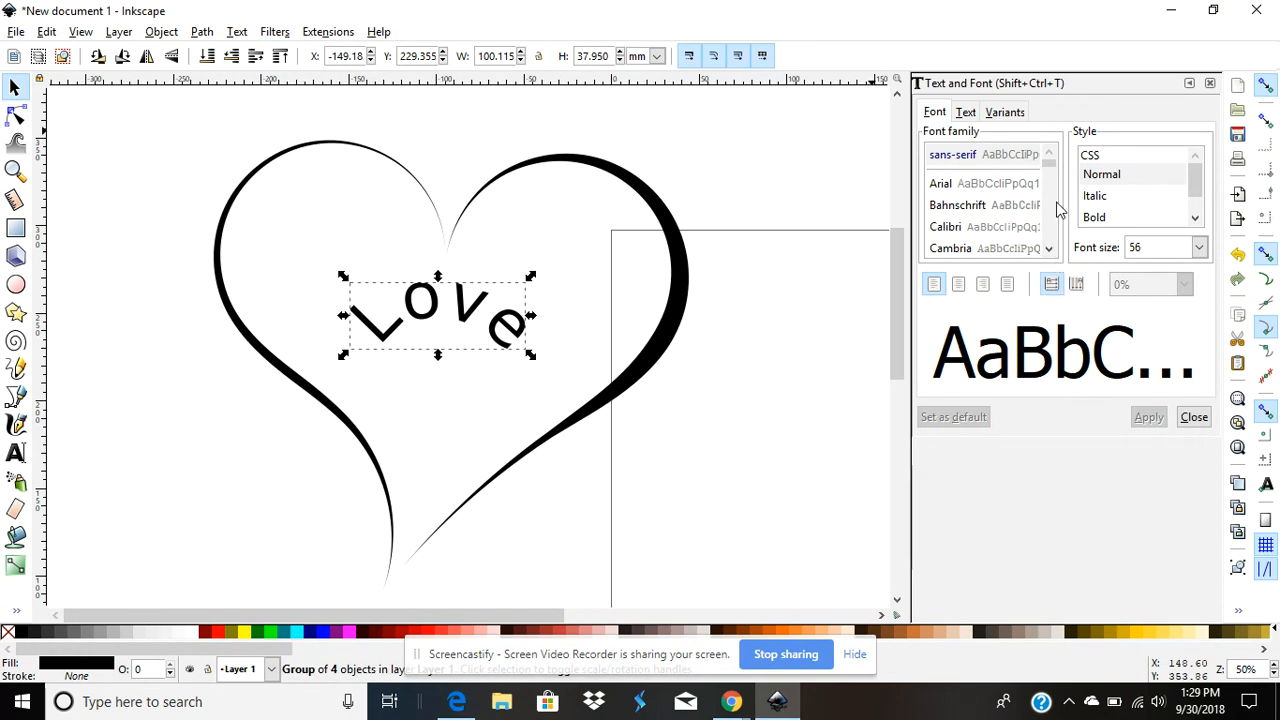
{"action": "scroll", "coordinate": [1055, 215], "scroll_direction": "down", "scroll_amount": 3}
{"action": "scroll", "coordinate": [1055, 233], "scroll_direction": "down", "scroll_amount": 2}
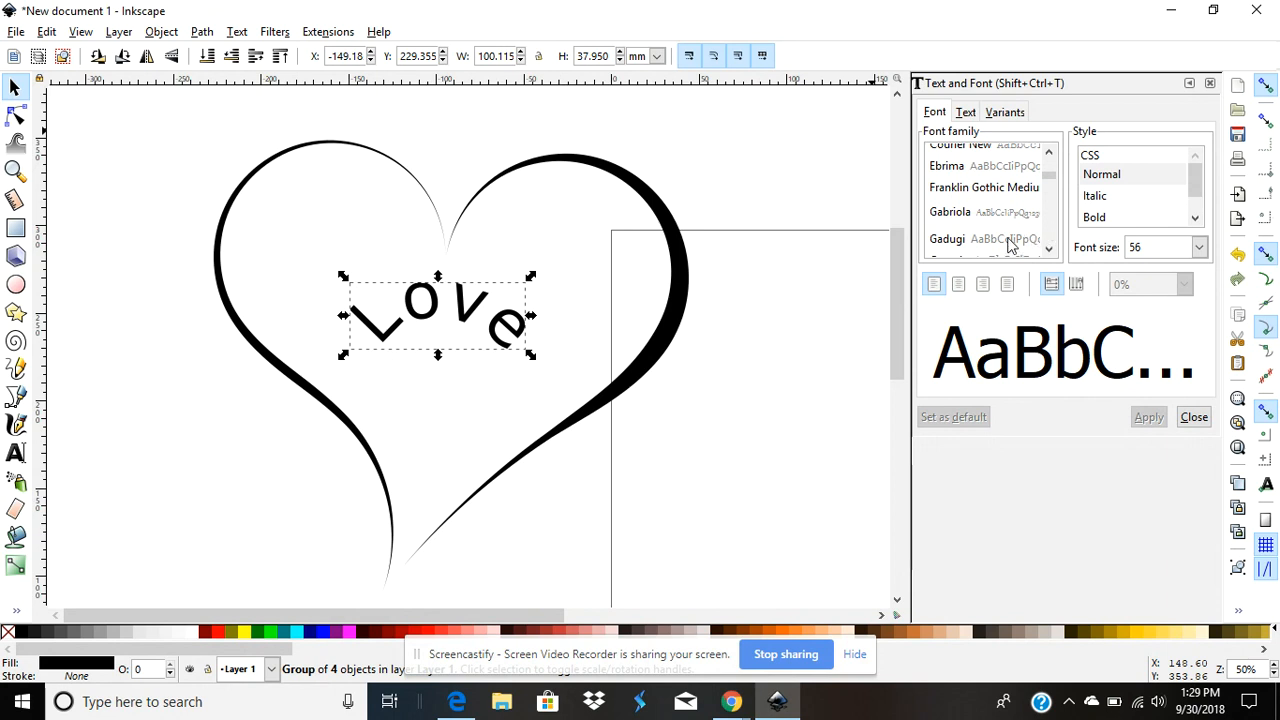
{"action": "scroll", "coordinate": [1053, 236], "scroll_direction": "down", "scroll_amount": 2}
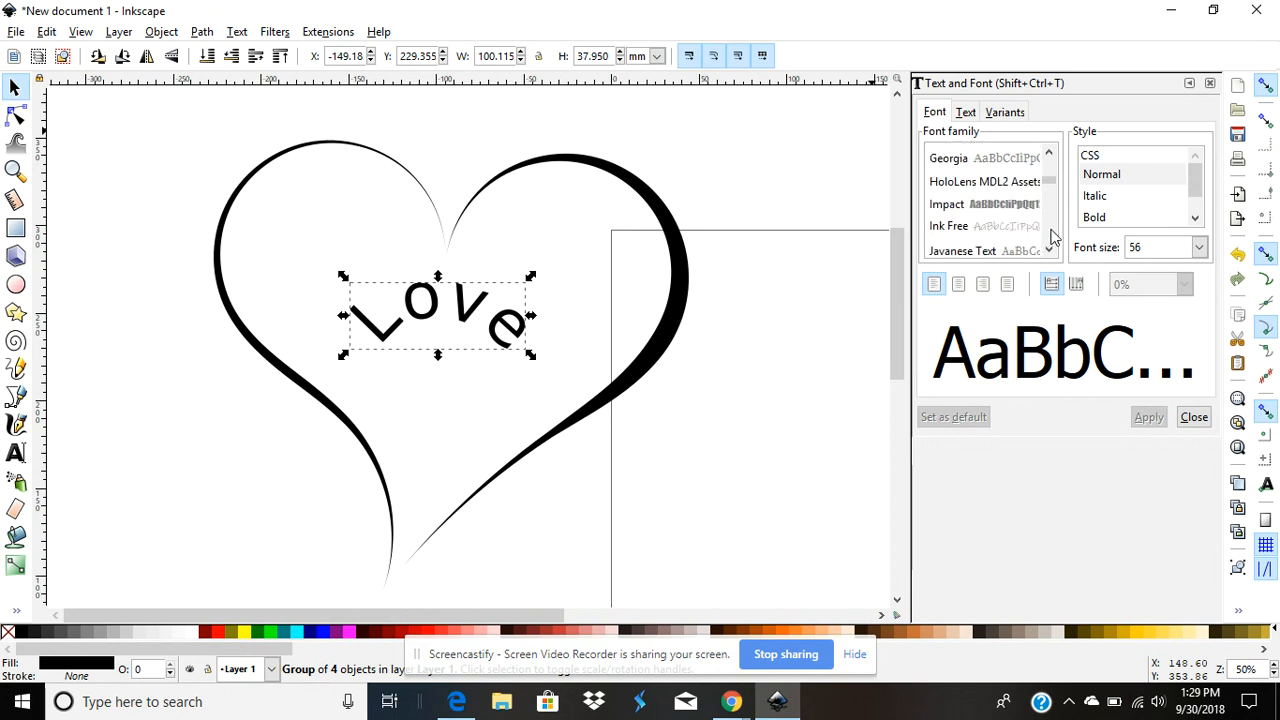
{"action": "left_click", "coordinate": [1016, 227]}
{"action": "left_click", "coordinate": [1015, 205]}
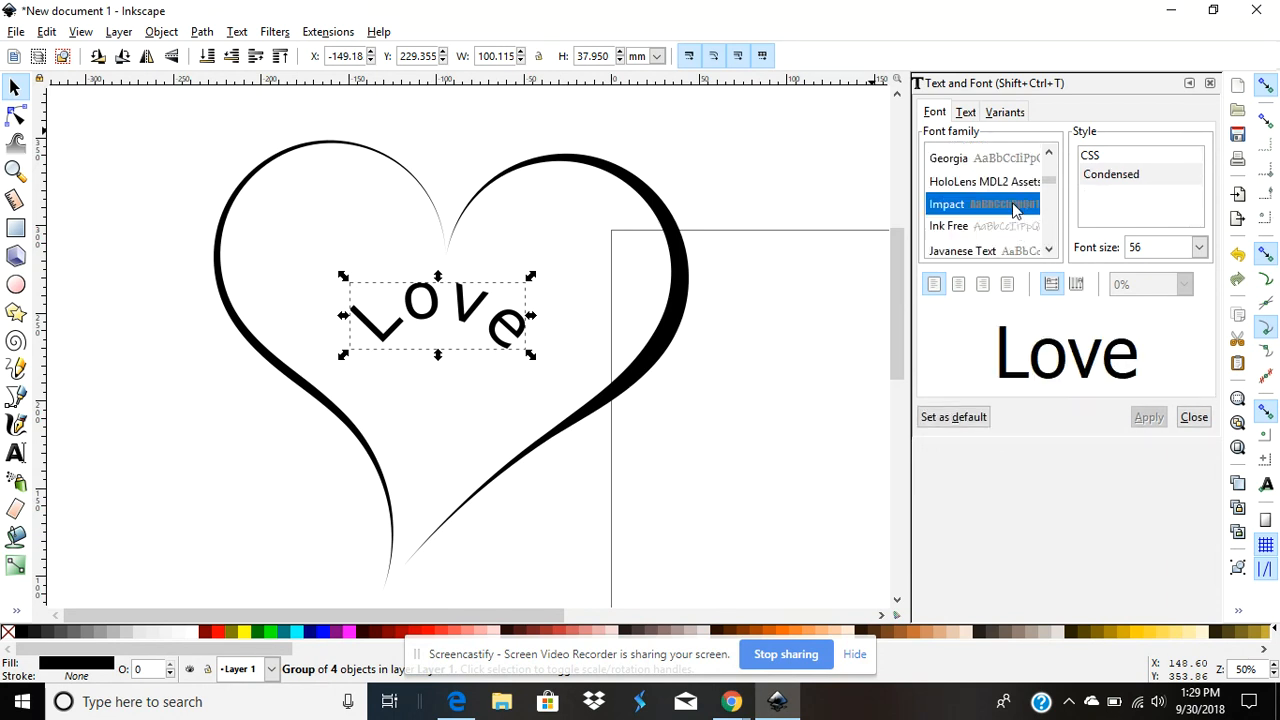
{"action": "left_click", "coordinate": [1016, 227]}
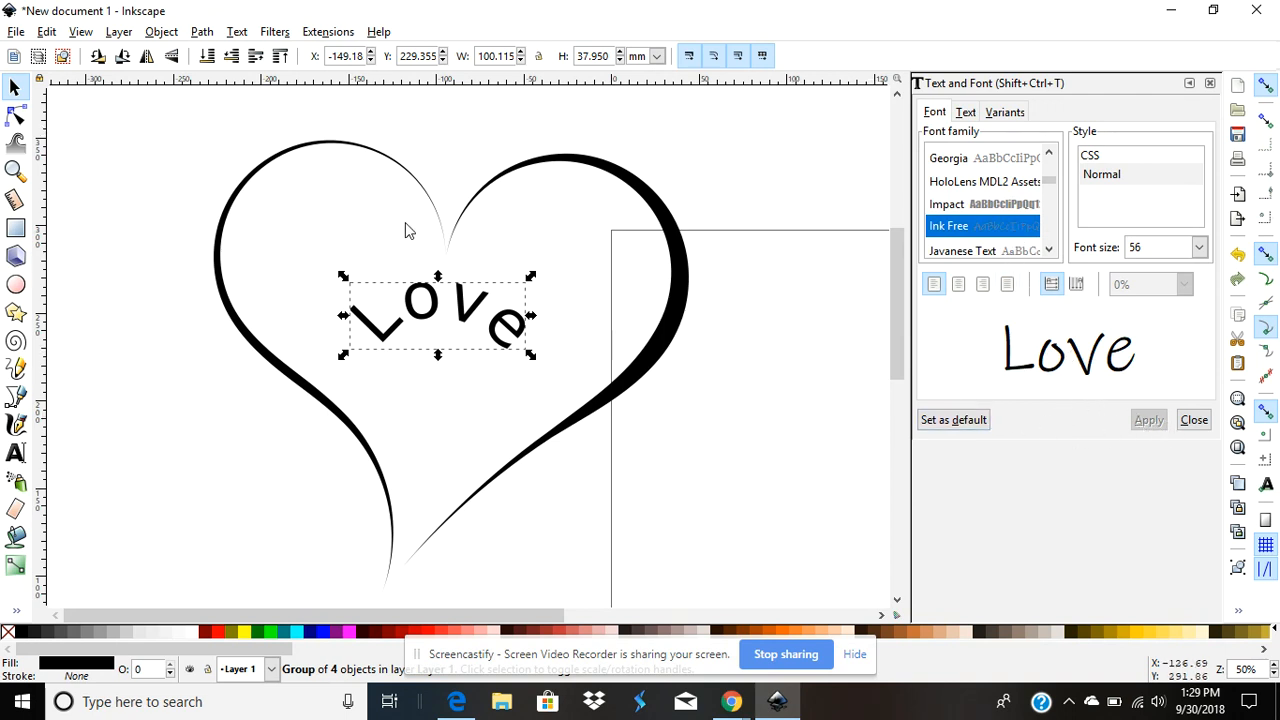
{"action": "left_click", "coordinate": [259, 436]}
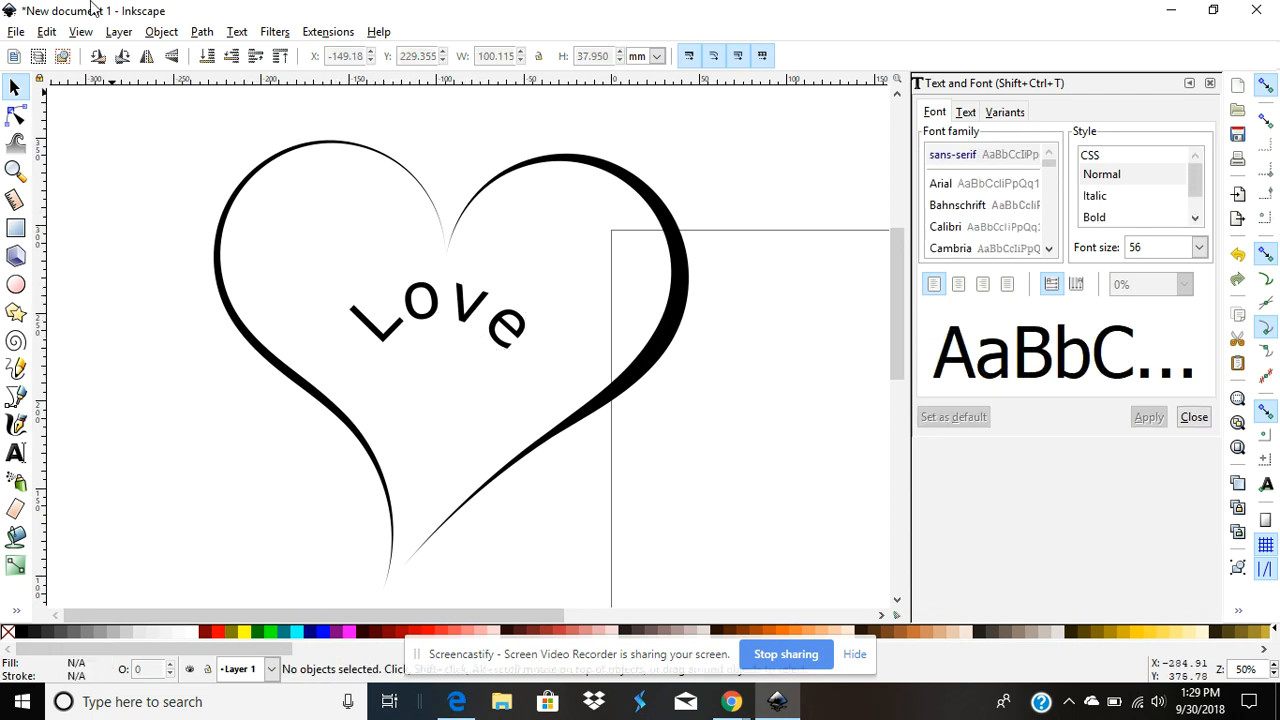
Apply the In and Out shadow filter to the "Love" lettering.
{"action": "left_click", "coordinate": [470, 326]}
{"action": "left_click", "coordinate": [277, 34]}
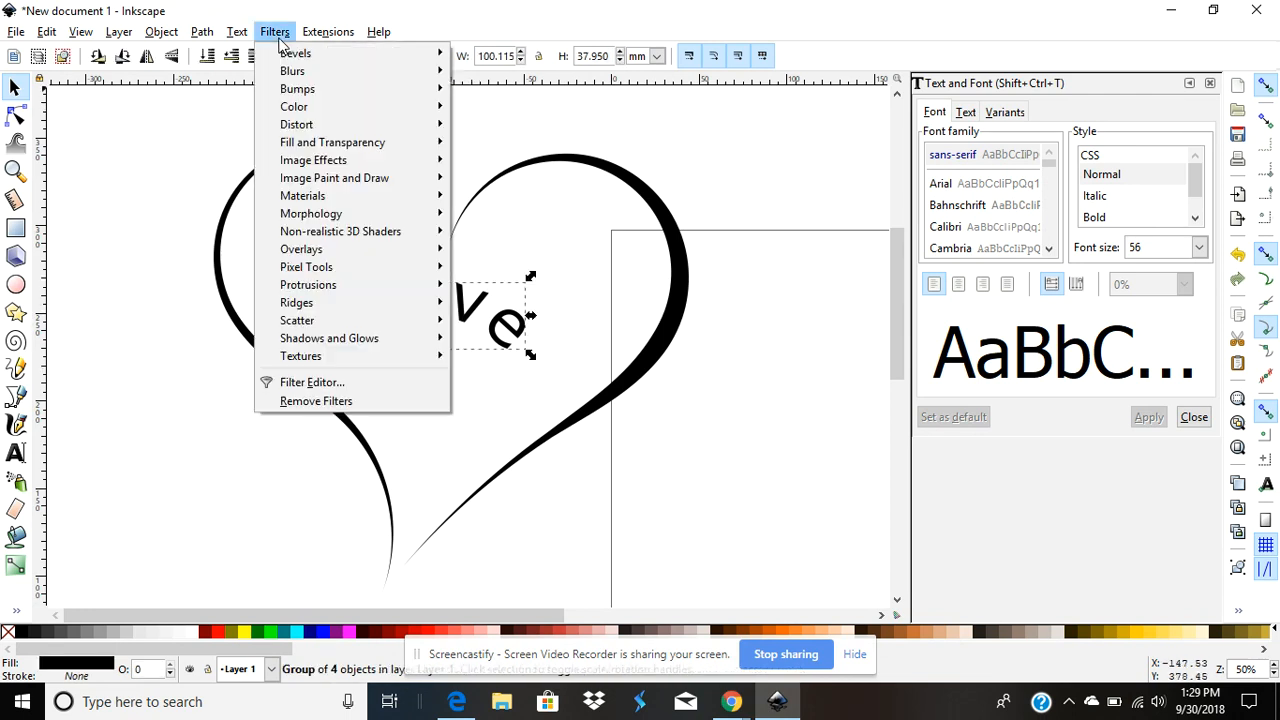
{"action": "mouse_move", "coordinate": [323, 326]}
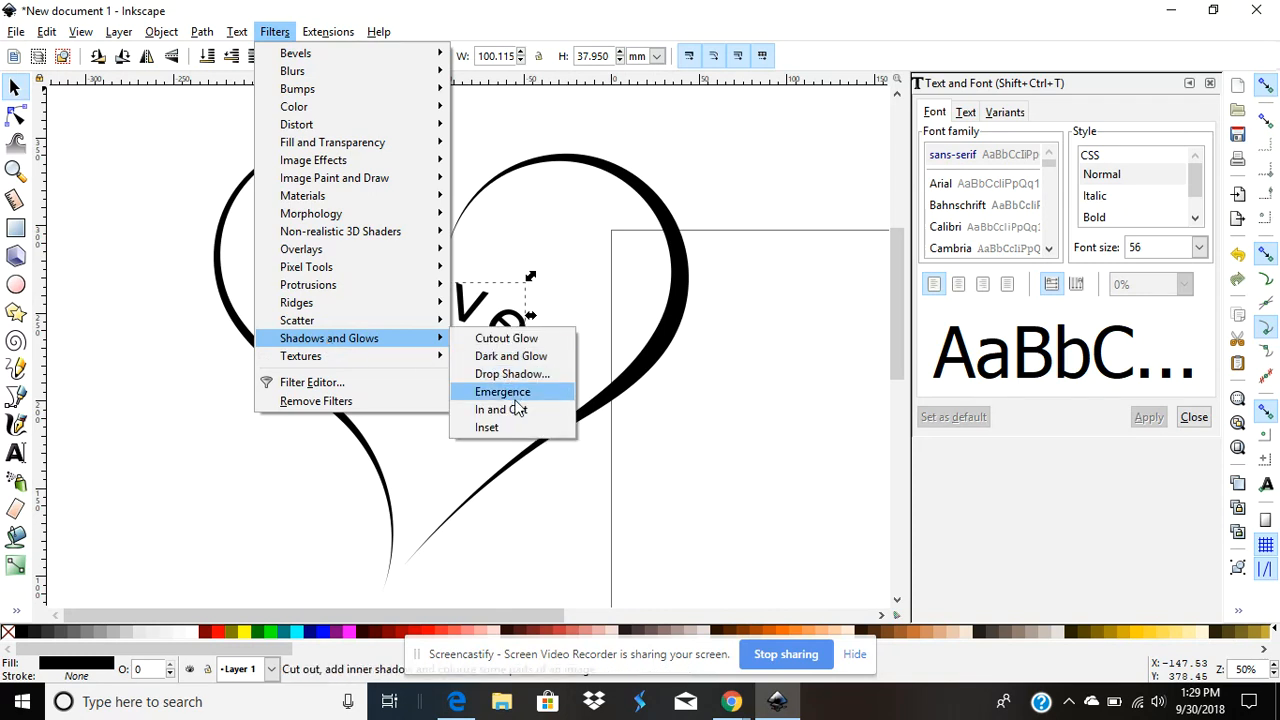
{"action": "left_click", "coordinate": [518, 409]}
Apply the In and Out shadow filter to both curves of the heart together.
{"action": "left_click", "coordinate": [281, 160]}
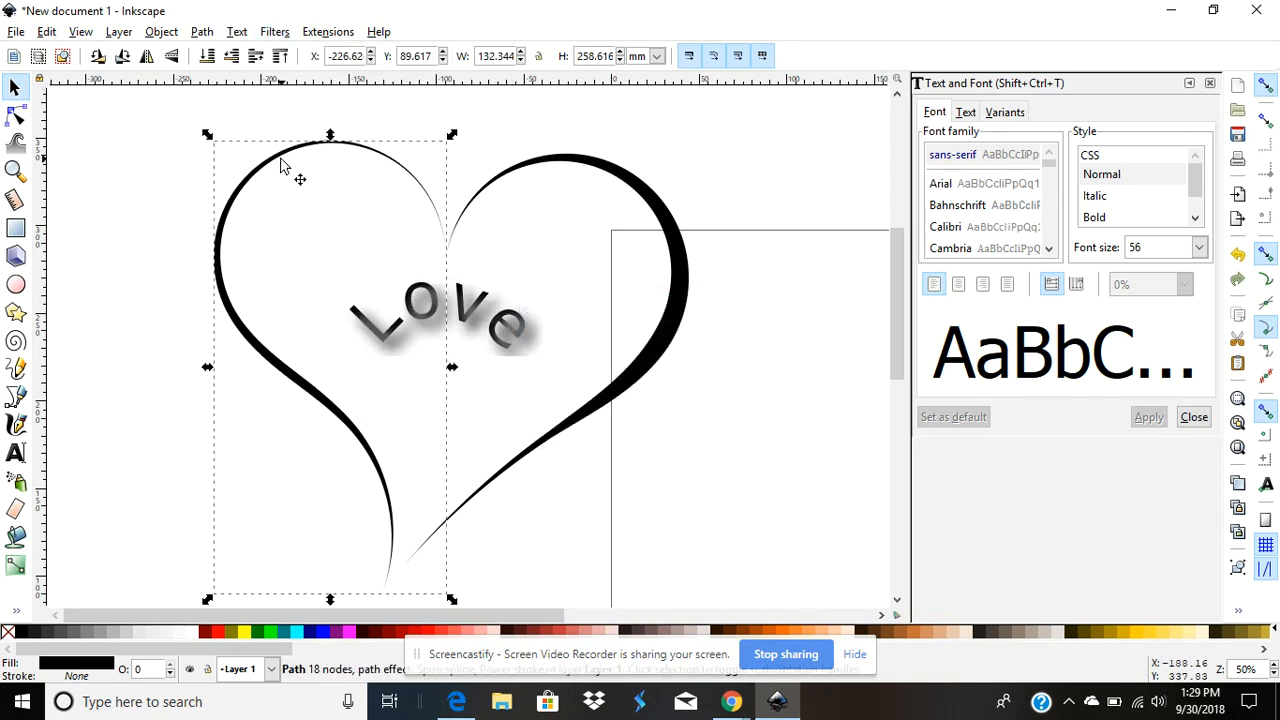
{"action": "left_click", "coordinate": [681, 297]}
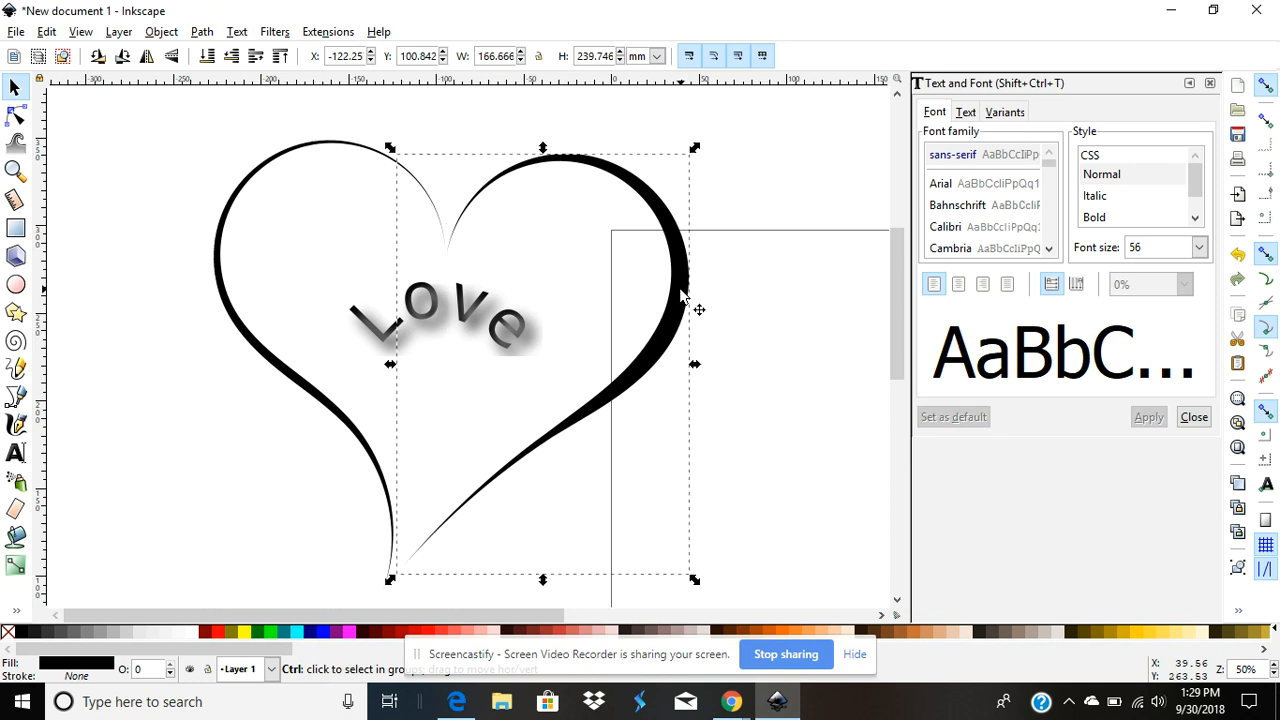
{"action": "left_click", "coordinate": [245, 212], "text": "shift"}
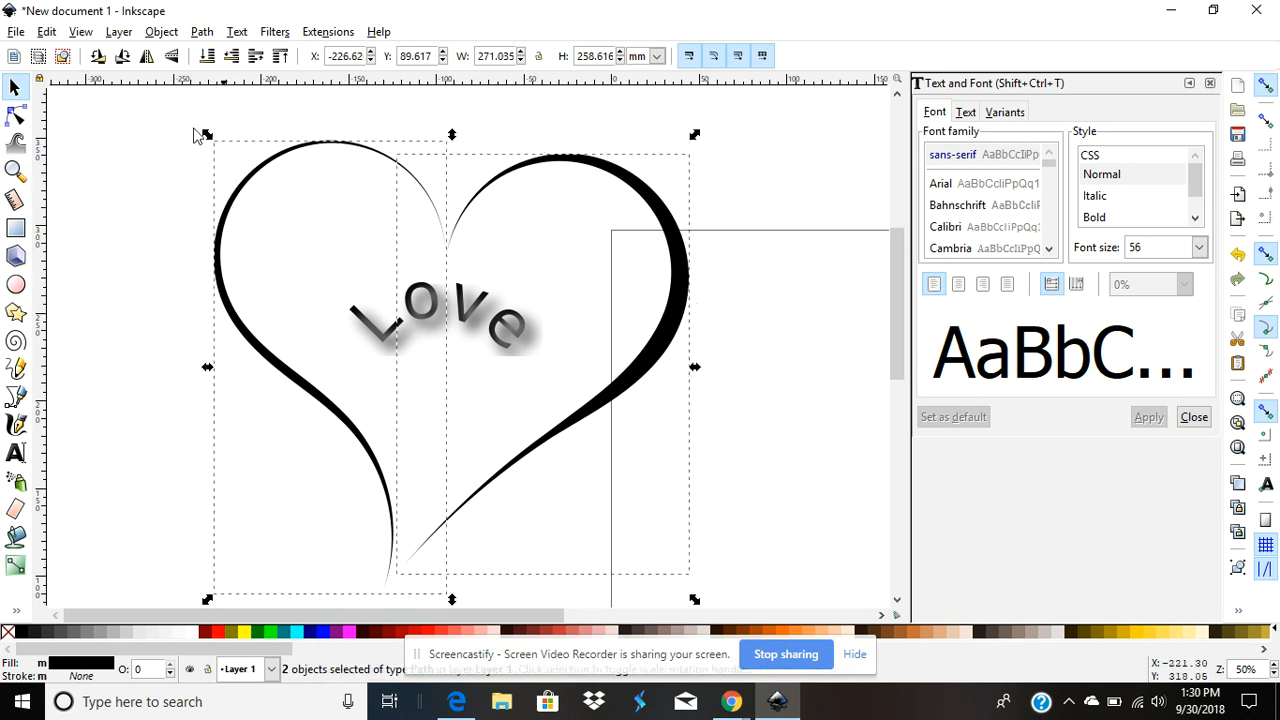
{"action": "left_click", "coordinate": [274, 32]}
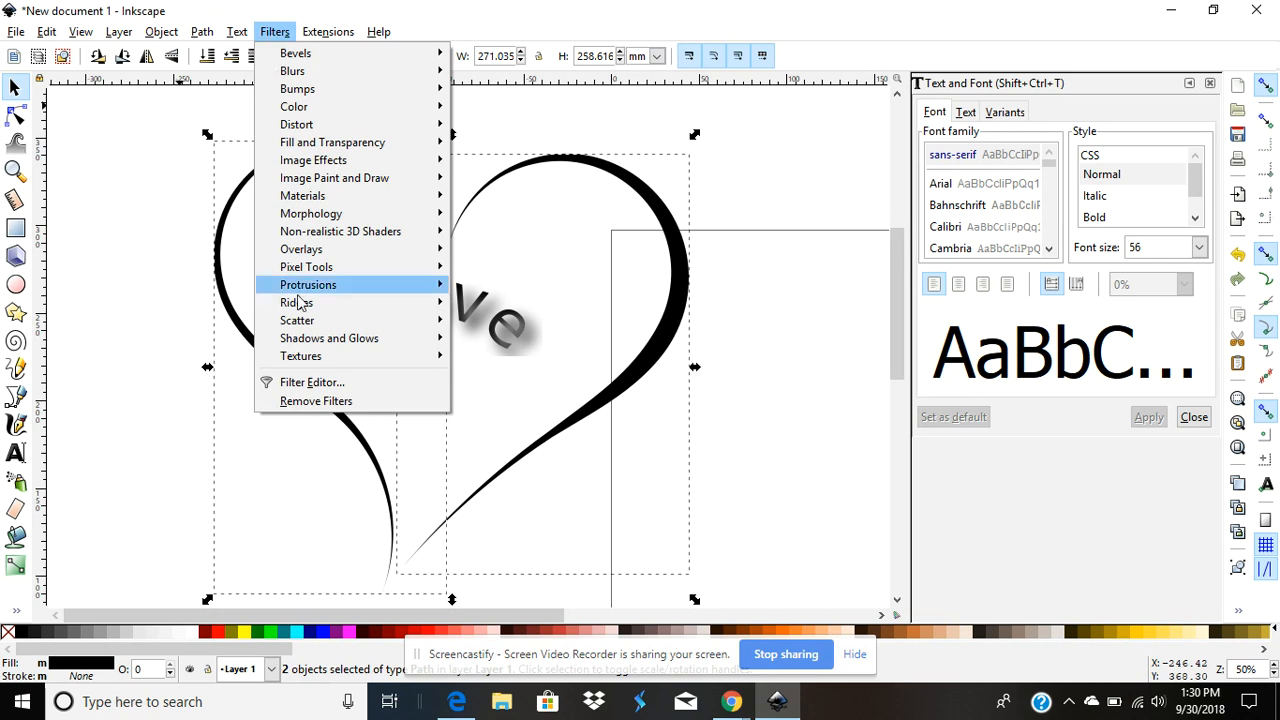
{"action": "mouse_move", "coordinate": [359, 345]}
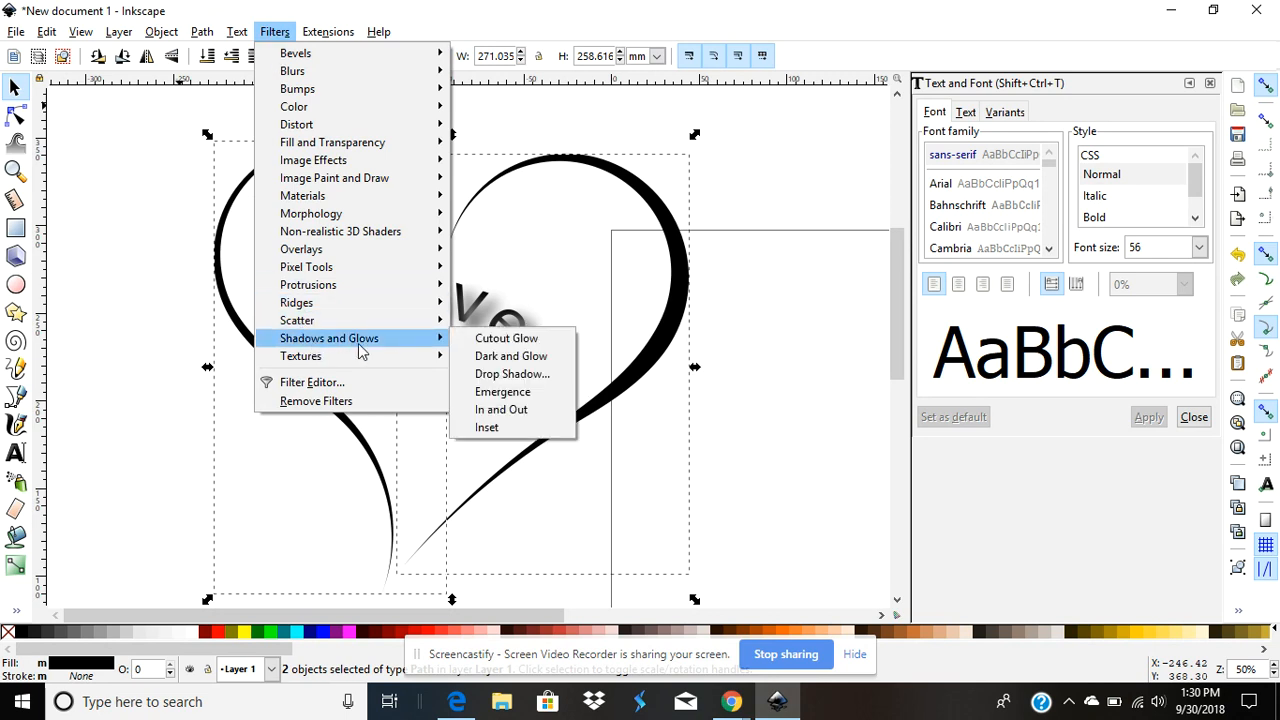
{"action": "left_click", "coordinate": [498, 418]}
{"action": "left_click", "coordinate": [632, 495]}
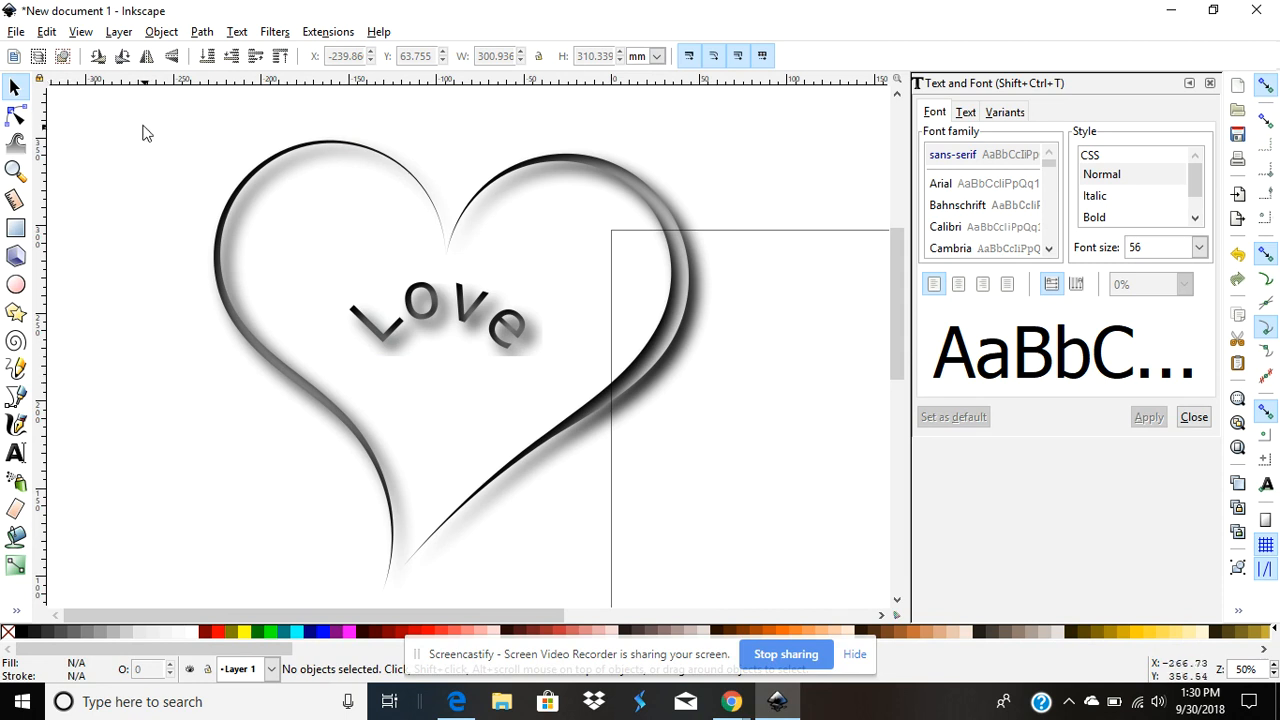
Group the heart curves with the "Love" lettering and scale the group down to about 175 mm wide and 194 mm high.
{"action": "left_click_drag", "start_coordinate": [147, 108], "coordinate": [748, 607]}
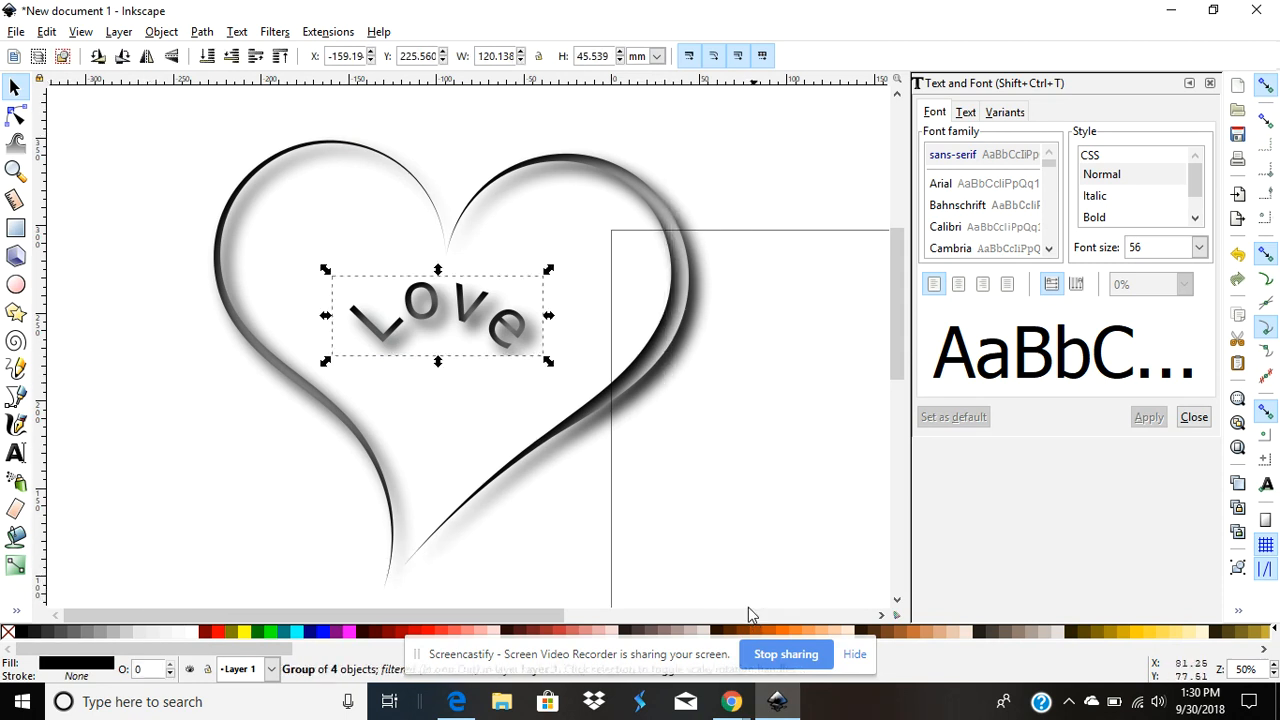
{"action": "scroll", "coordinate": [198, 292], "scroll_direction": "down", "scroll_amount": 2, "text": "ctrl"}
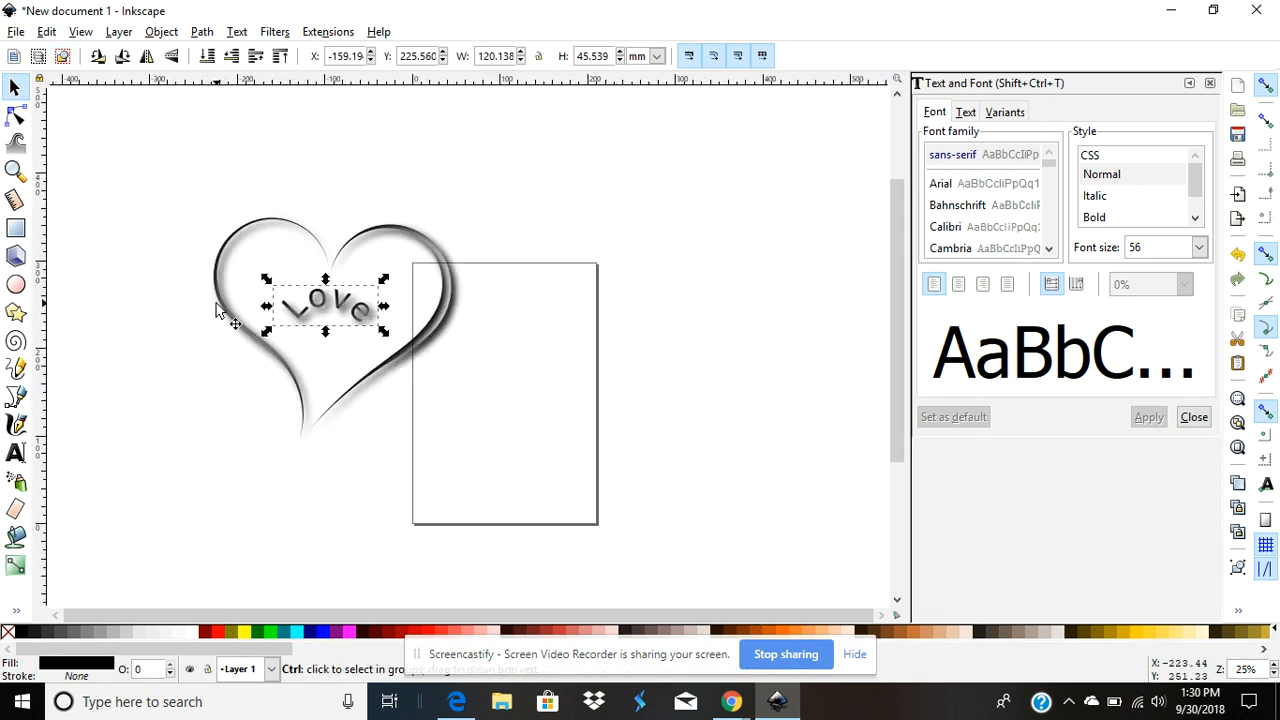
{"action": "left_click_drag", "start_coordinate": [154, 166], "coordinate": [521, 478]}
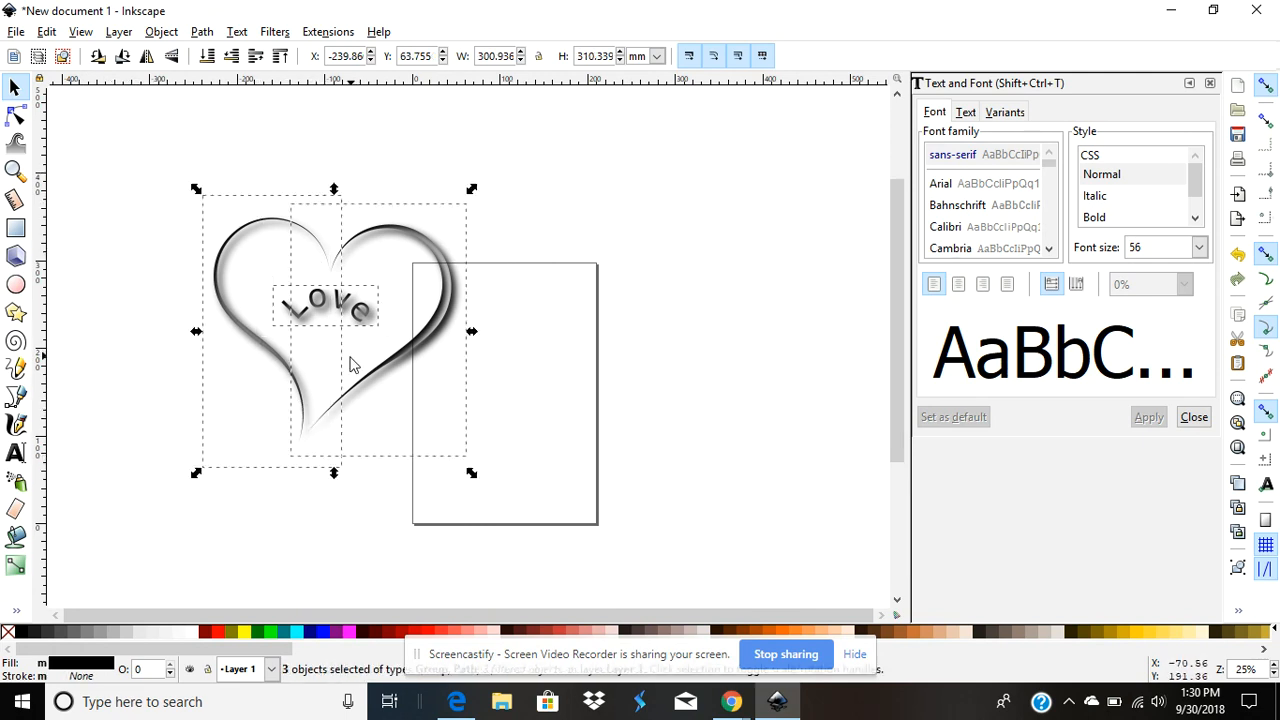
{"action": "left_click", "coordinate": [161, 31]}
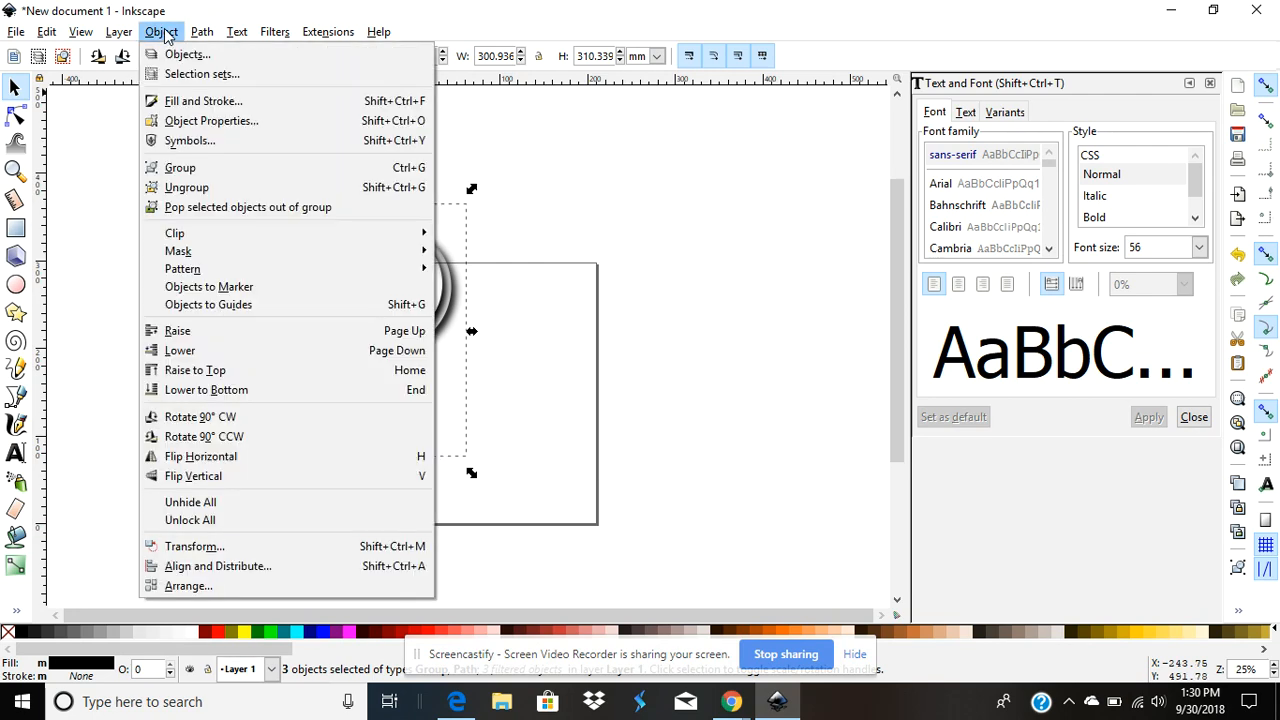
{"action": "left_click", "coordinate": [206, 172]}
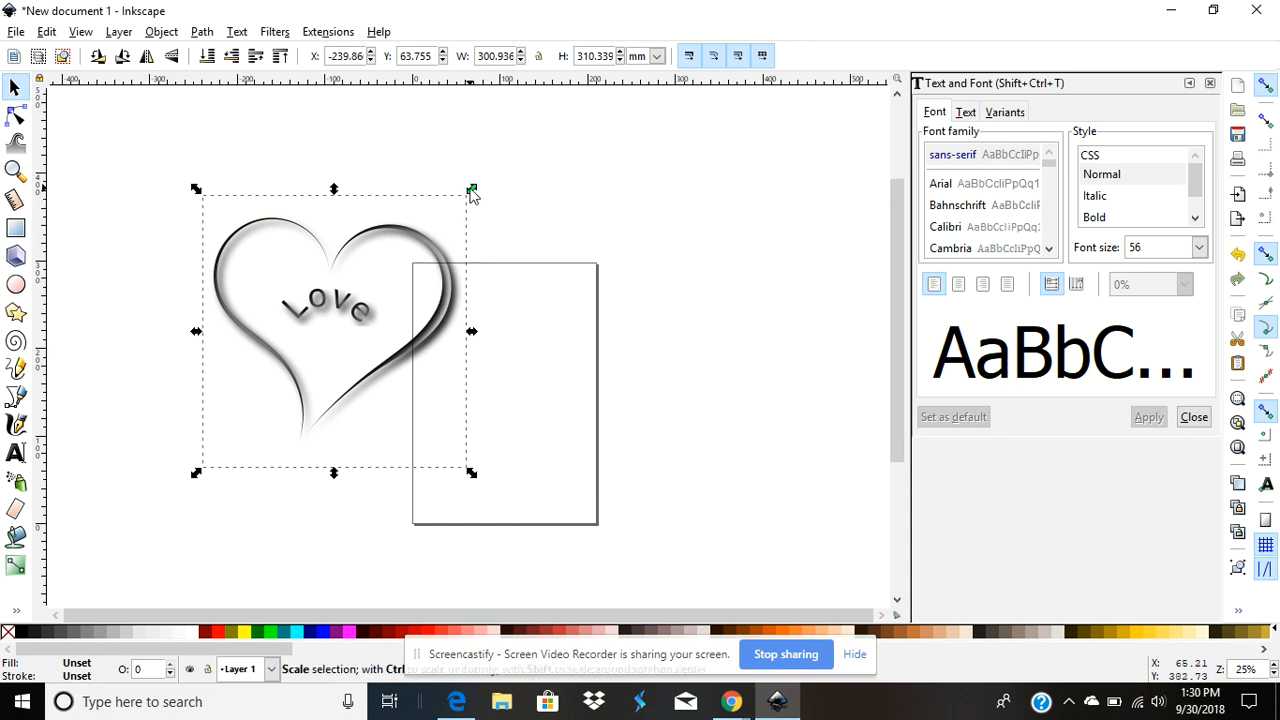
{"action": "left_click_drag", "start_coordinate": [472, 190], "coordinate": [360, 294]}
{"action": "left_click", "coordinate": [326, 194]}
Draw a curled Triangle in Spiro flourish from above the heart's right lobe, and thicken the stroke at its starting end.
{"action": "scroll", "coordinate": [360, 497], "scroll_direction": "up", "scroll_amount": 3, "text": "ctrl"}
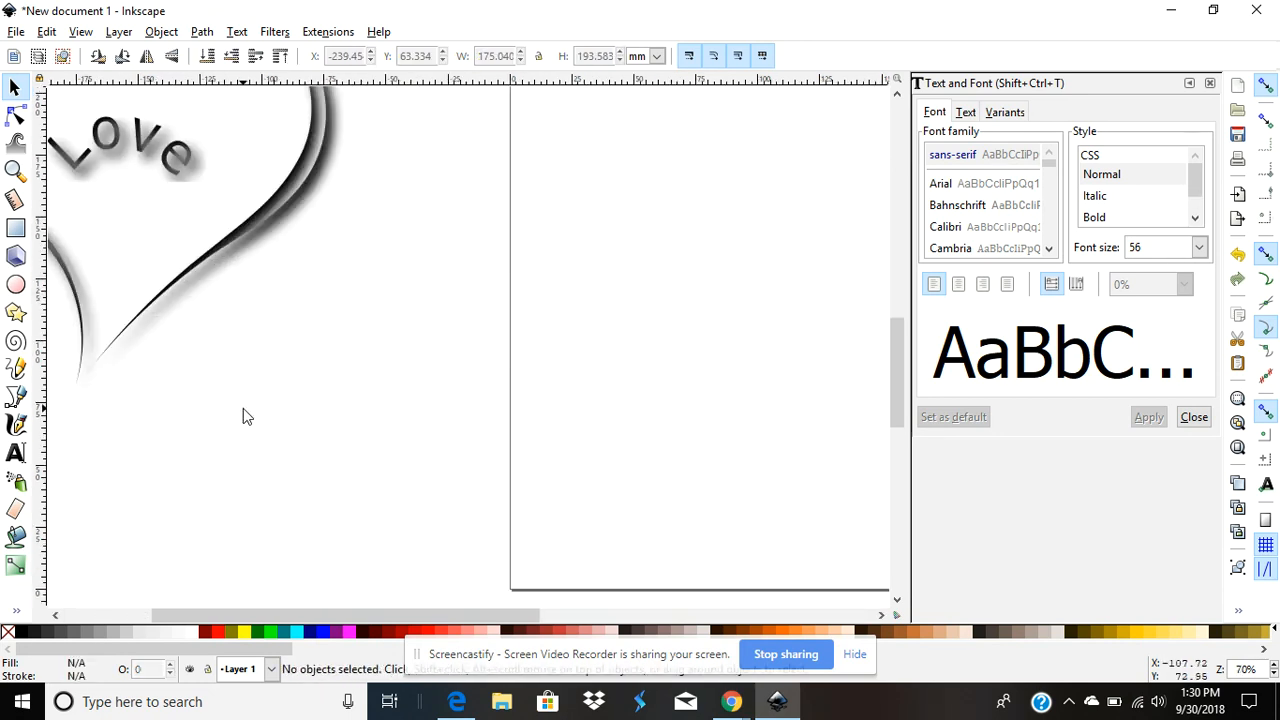
{"action": "left_click_drag", "start_coordinate": [235, 615], "coordinate": [114, 571]}
{"action": "scroll", "coordinate": [402, 354], "scroll_direction": "up", "scroll_amount": 6}
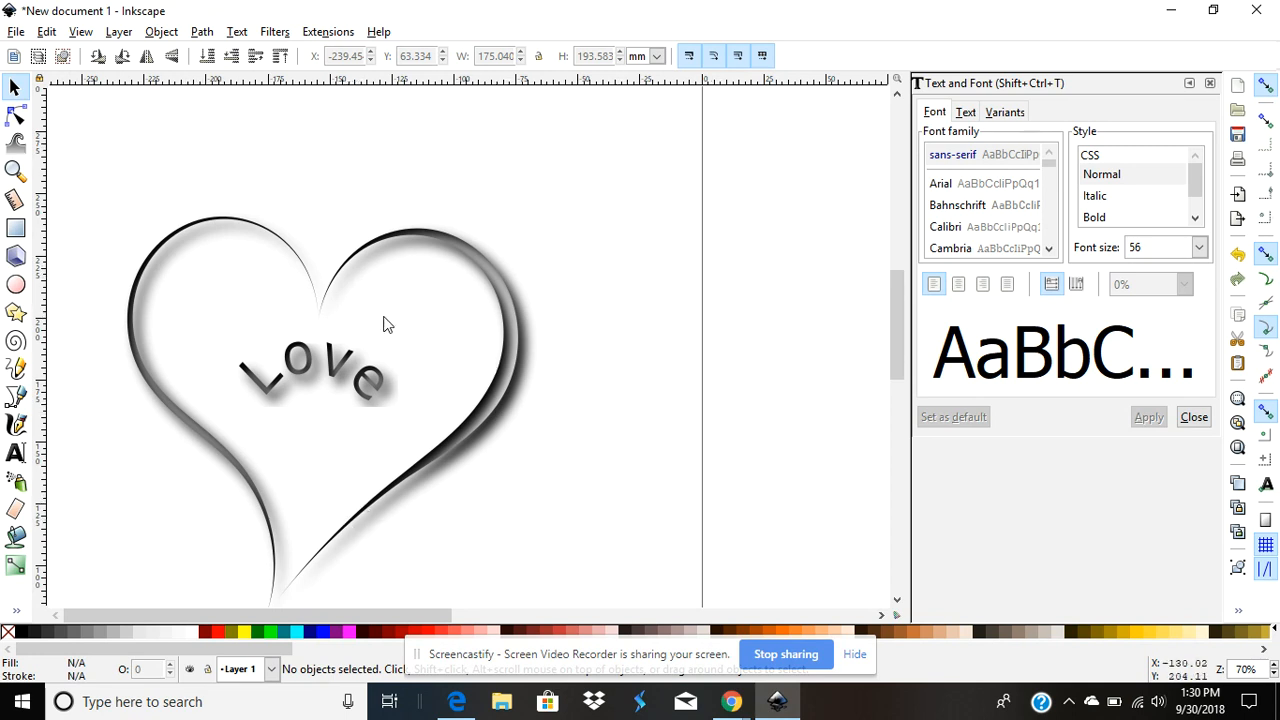
{"action": "left_click", "coordinate": [15, 397]}
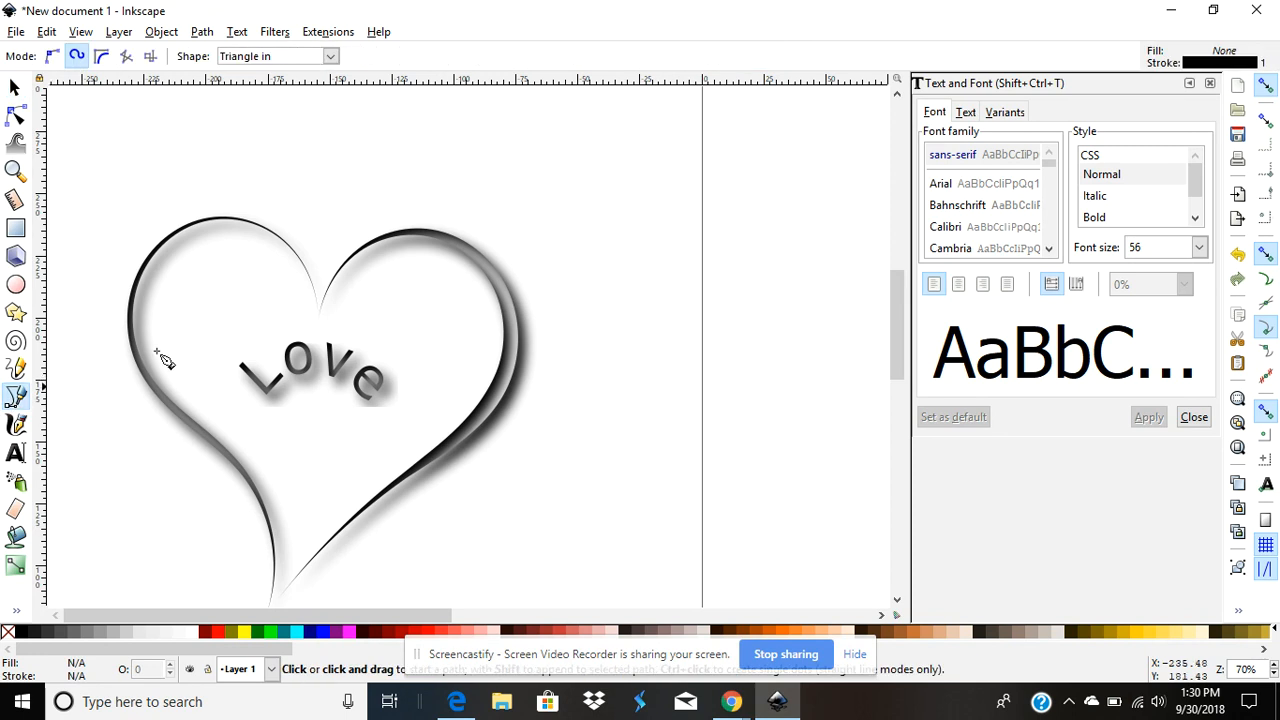
{"action": "left_click", "coordinate": [416, 196]}
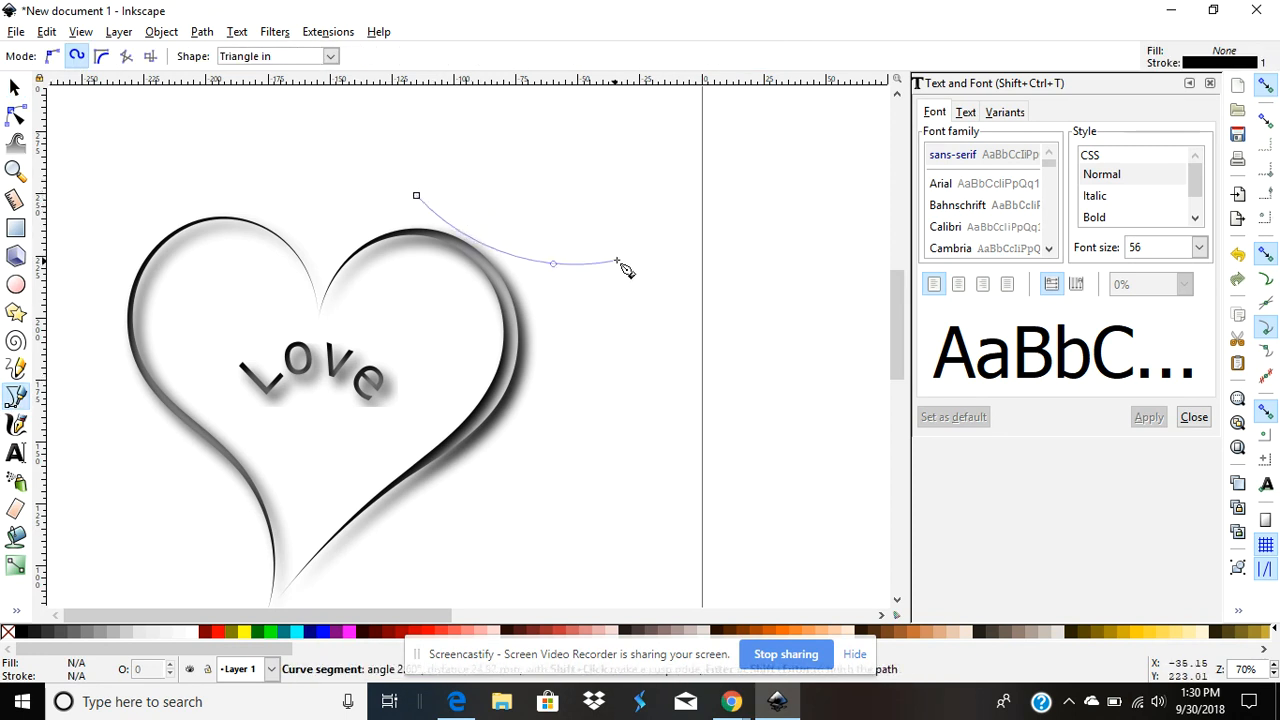
{"action": "left_click", "coordinate": [644, 187]}
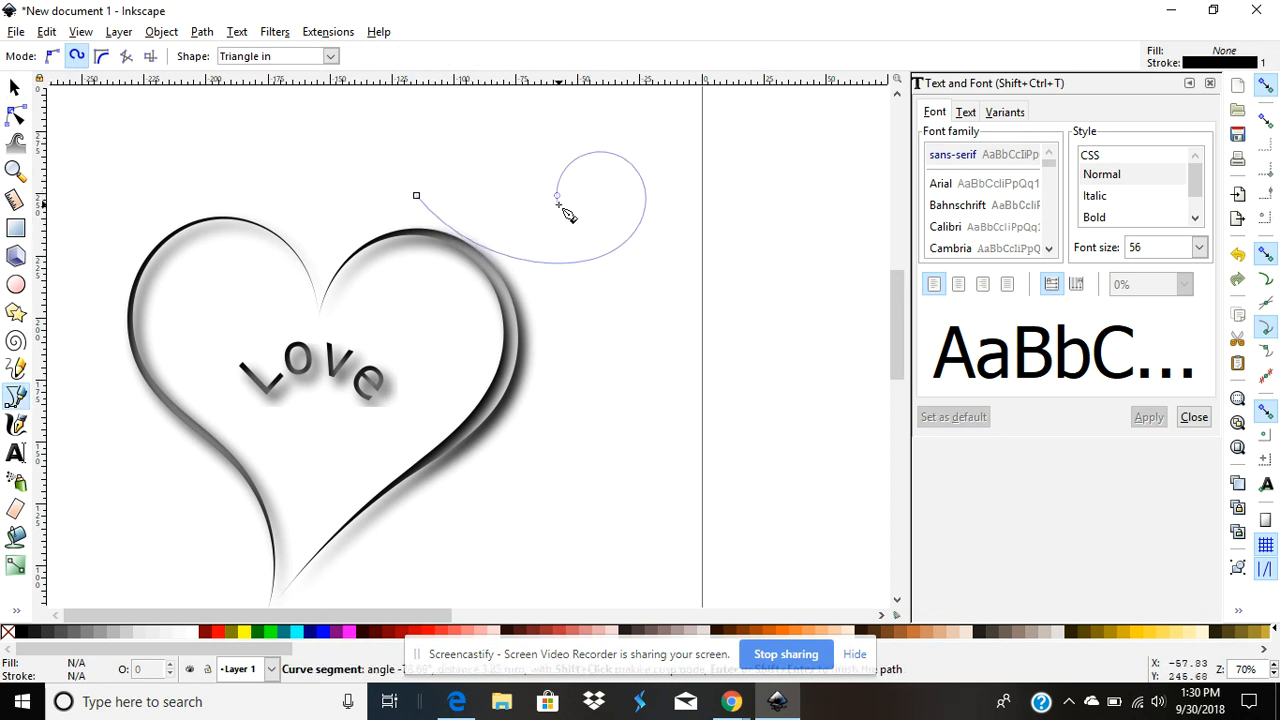
{"action": "double_click", "coordinate": [558, 205]}
{"action": "left_click", "coordinate": [15, 115]}
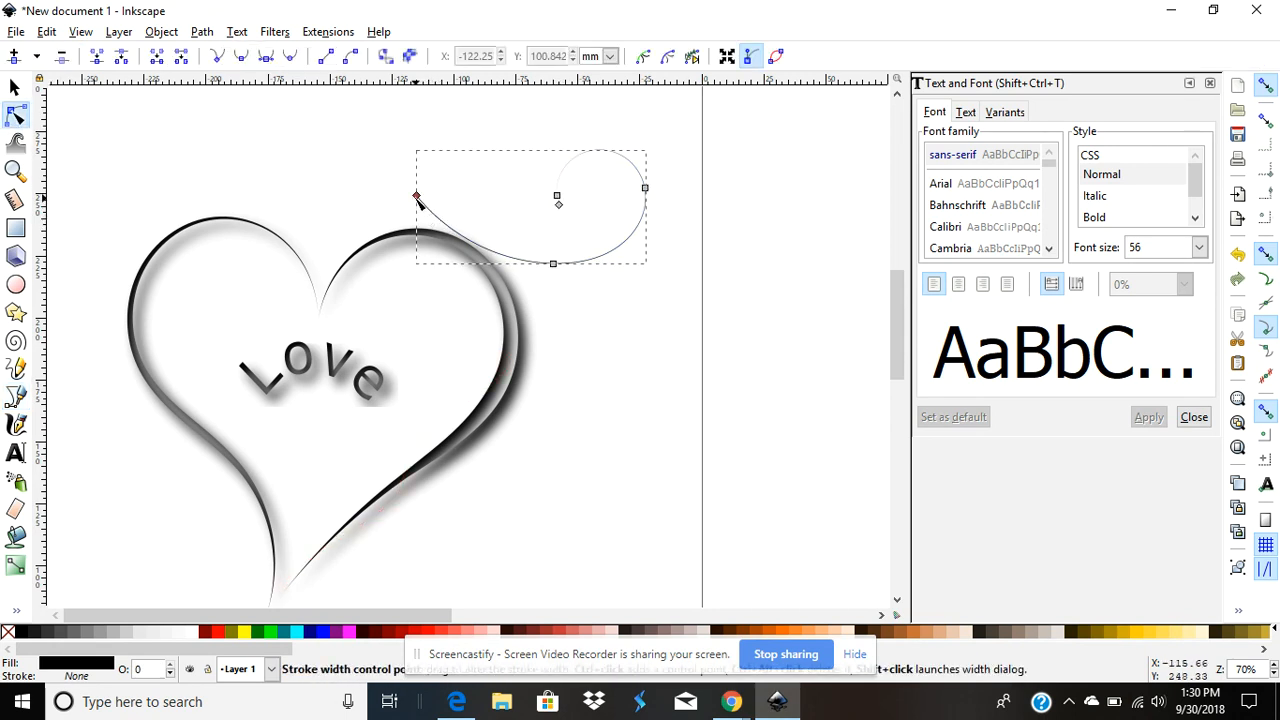
{"action": "left_click_drag", "start_coordinate": [417, 197], "coordinate": [417, 199]}
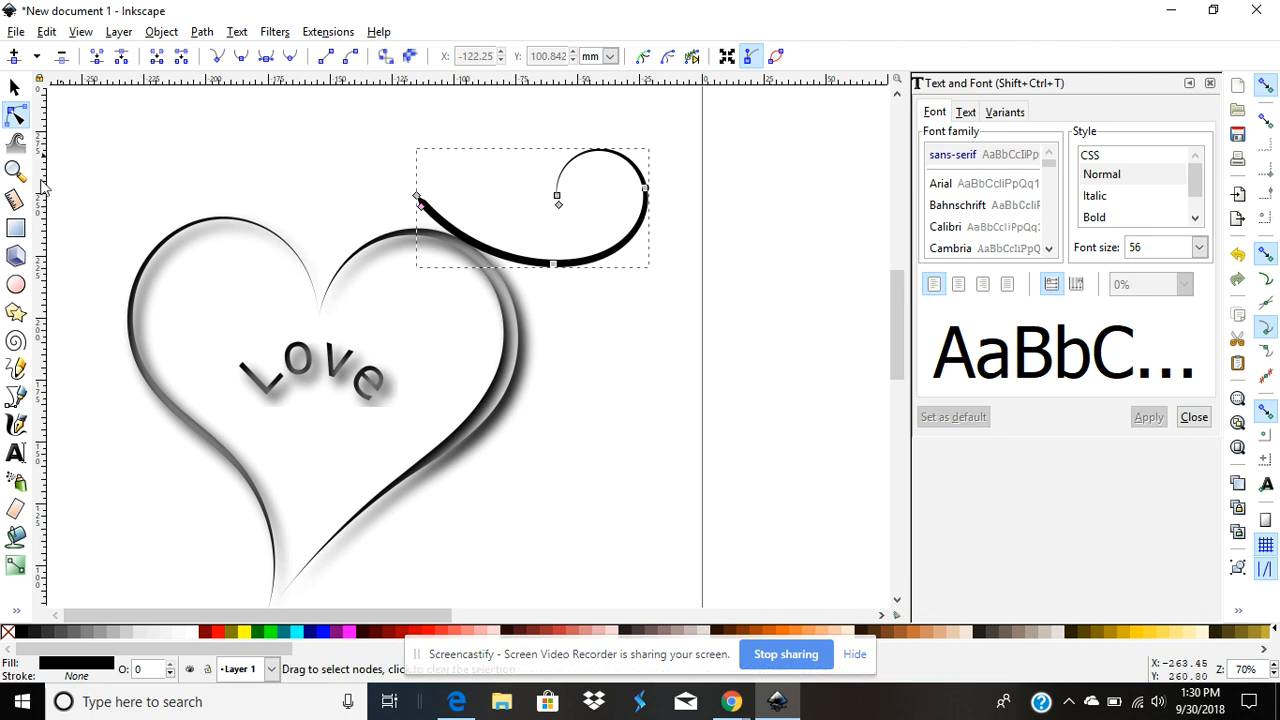
Draw a small curled Triangle in Spiro flourish above the heart's left lobe, and thicken the stroke at its starting end.
{"action": "left_click", "coordinate": [15, 397]}
{"action": "left_click", "coordinate": [141, 179]}
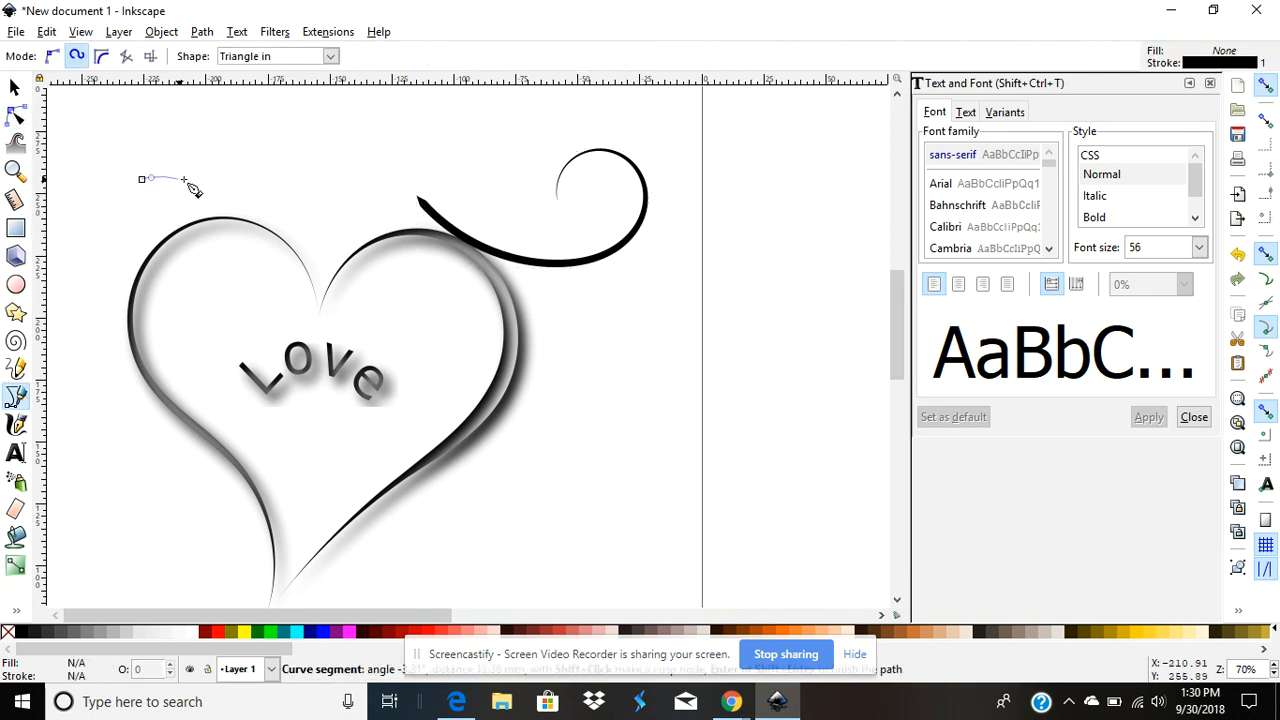
{"action": "left_click", "coordinate": [253, 196]}
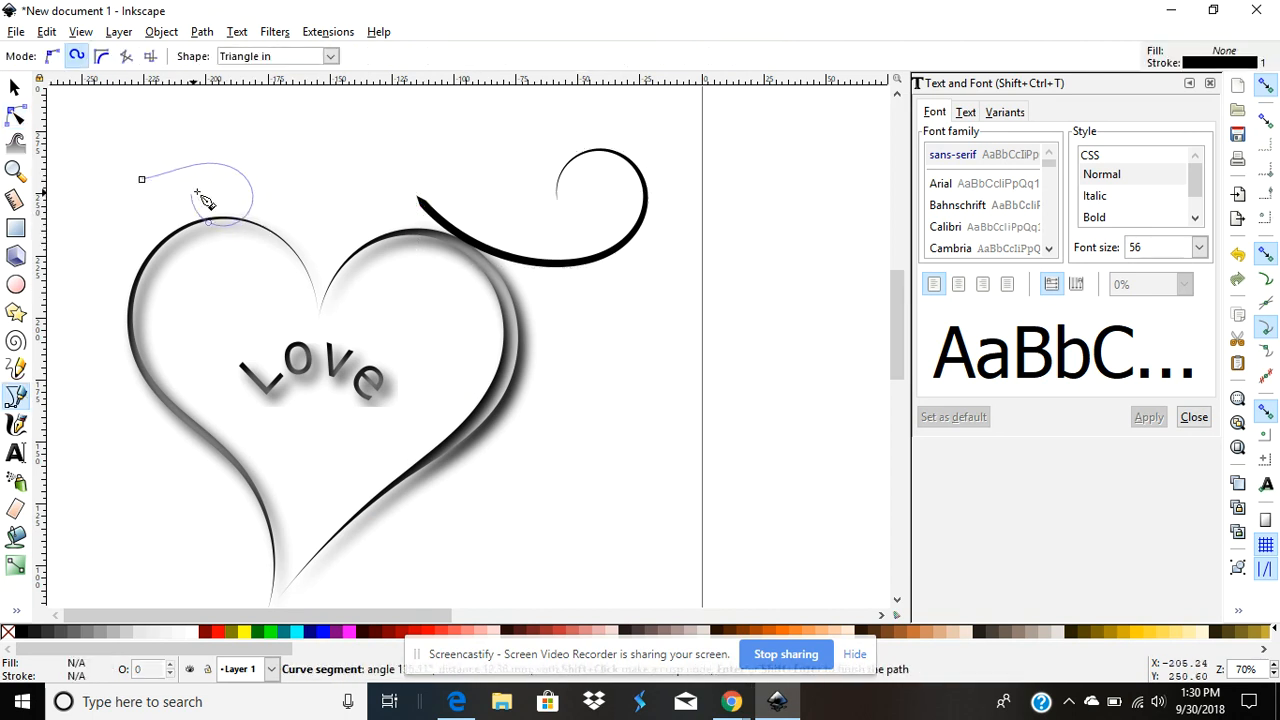
{"action": "left_click", "coordinate": [213, 188]}
{"action": "key", "text": "Return"}
{"action": "left_click", "coordinate": [15, 116]}
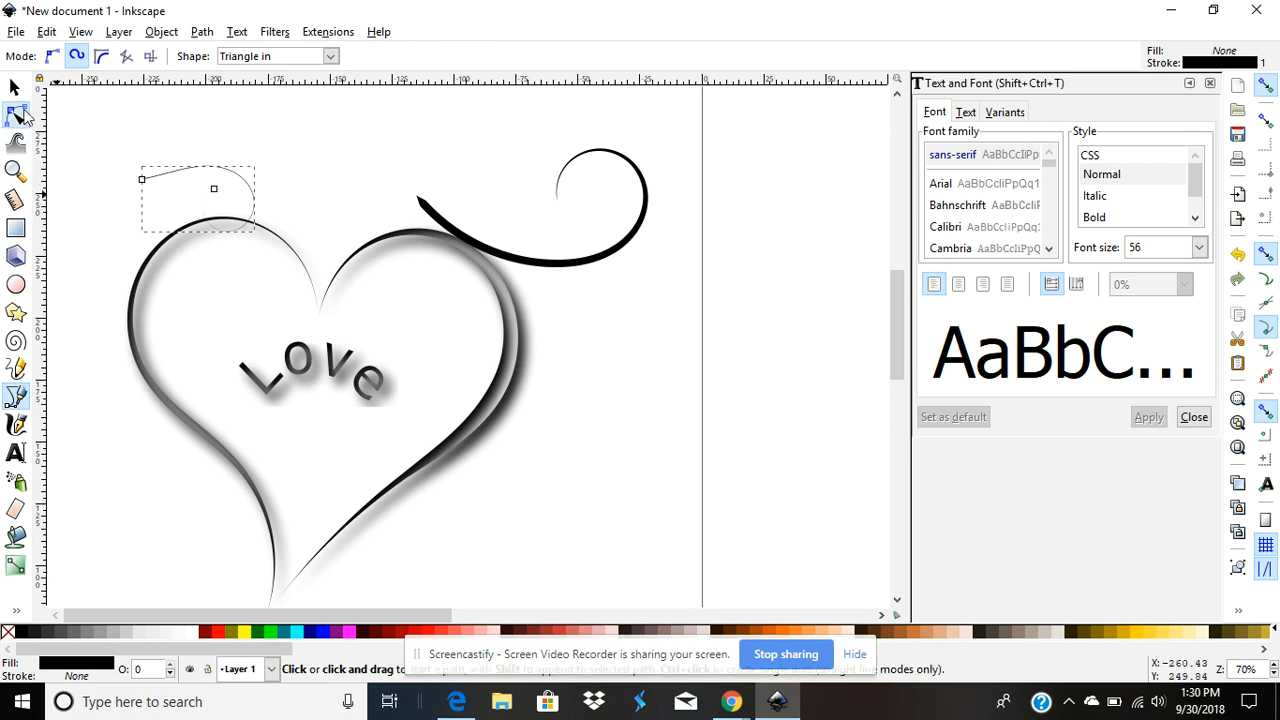
{"action": "left_click_drag", "start_coordinate": [145, 181], "coordinate": [148, 182]}
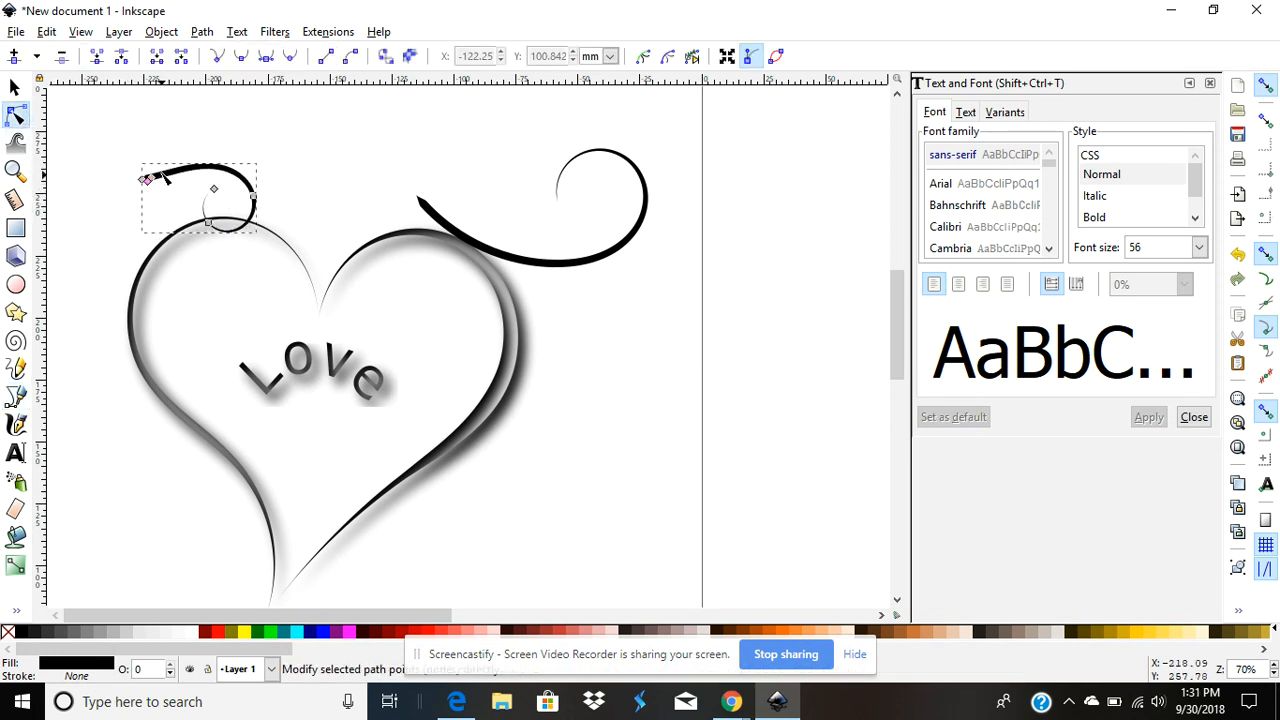
Move the small curl to the underside of the large flourish and rotate it to branch downward, spanning about 39.9 by 35.1 mm.
{"action": "left_click", "coordinate": [15, 87]}
{"action": "left_click_drag", "start_coordinate": [198, 167], "coordinate": [728, 259]}
{"action": "left_click_drag", "start_coordinate": [637, 234], "coordinate": [601, 270]}
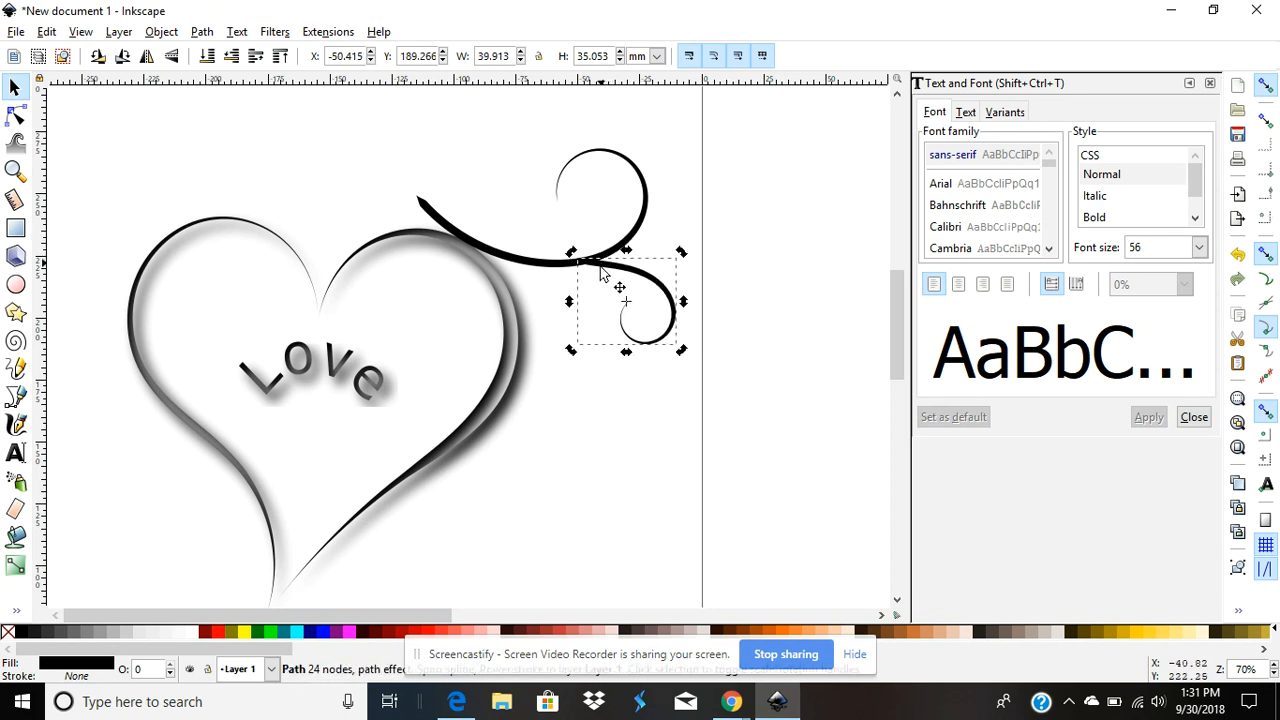
{"action": "left_click", "coordinate": [568, 375]}
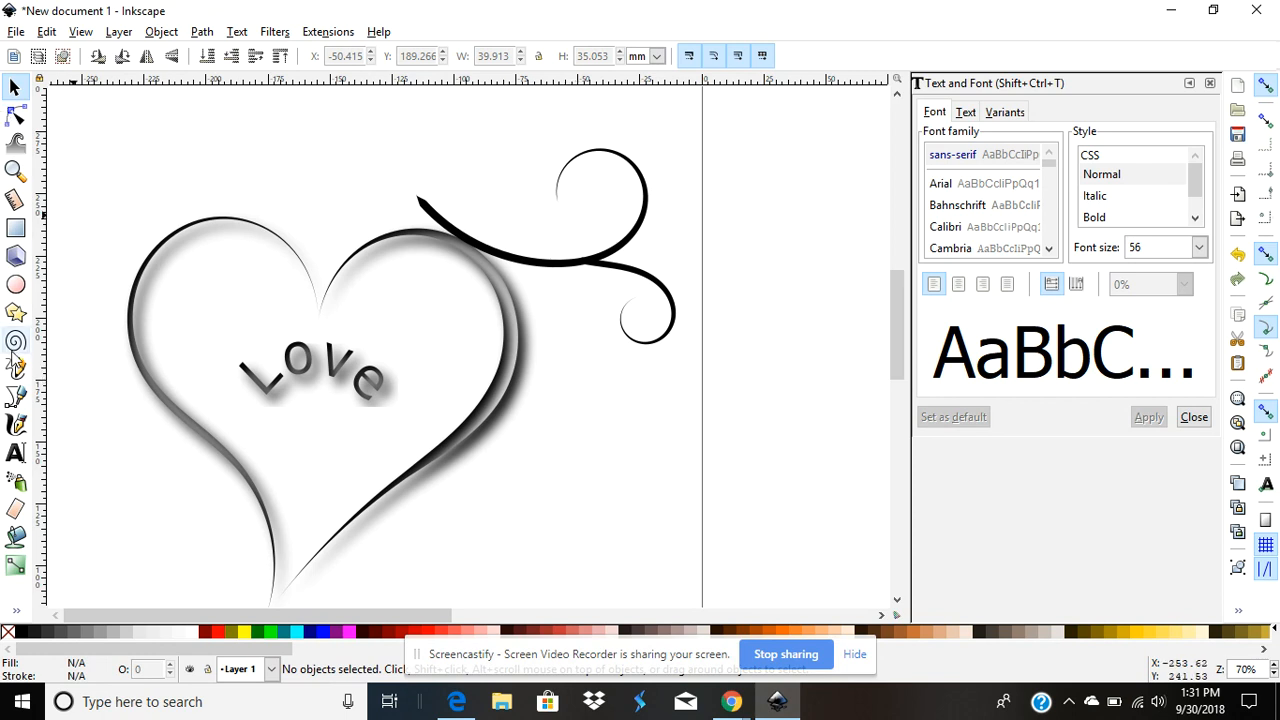
Draw a wavy Triangle in Spiro flourish across the heart's left lobe, and shift its stroke width point onto the outer bend.
{"action": "left_click", "coordinate": [15, 395]}
{"action": "left_click", "coordinate": [106, 186]}
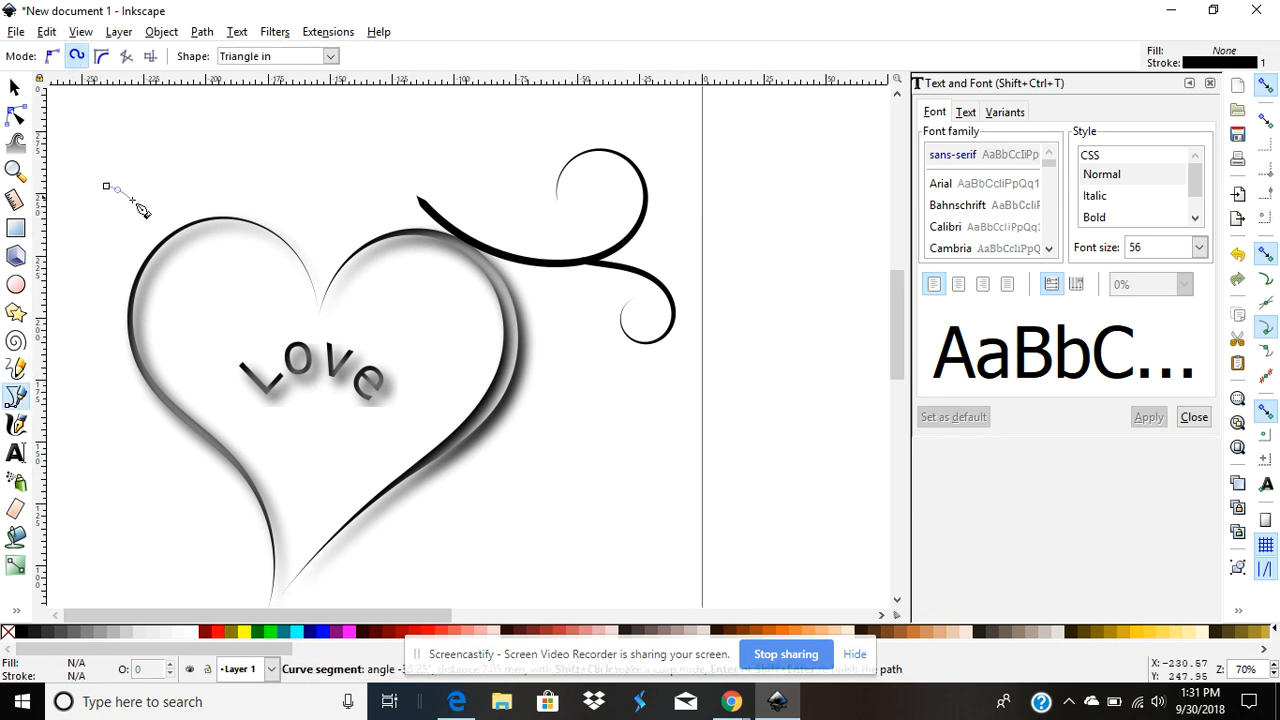
{"action": "left_click", "coordinate": [208, 233]}
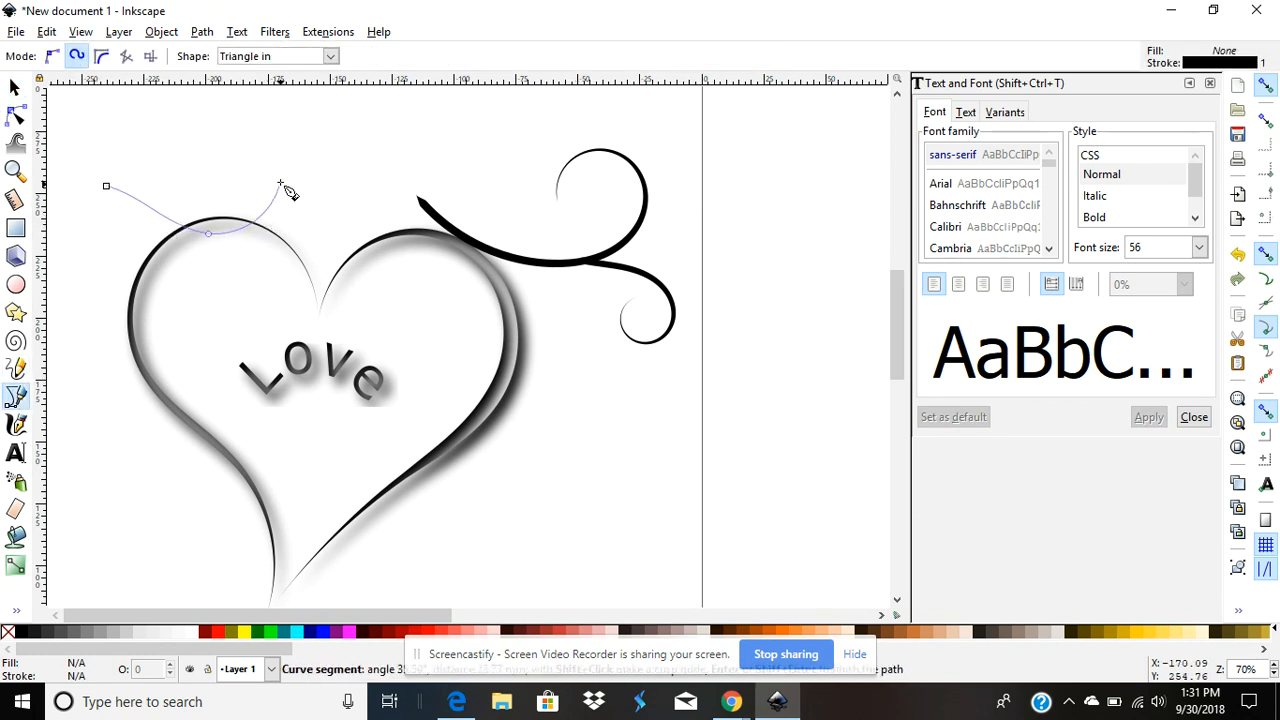
{"action": "left_click", "coordinate": [193, 170]}
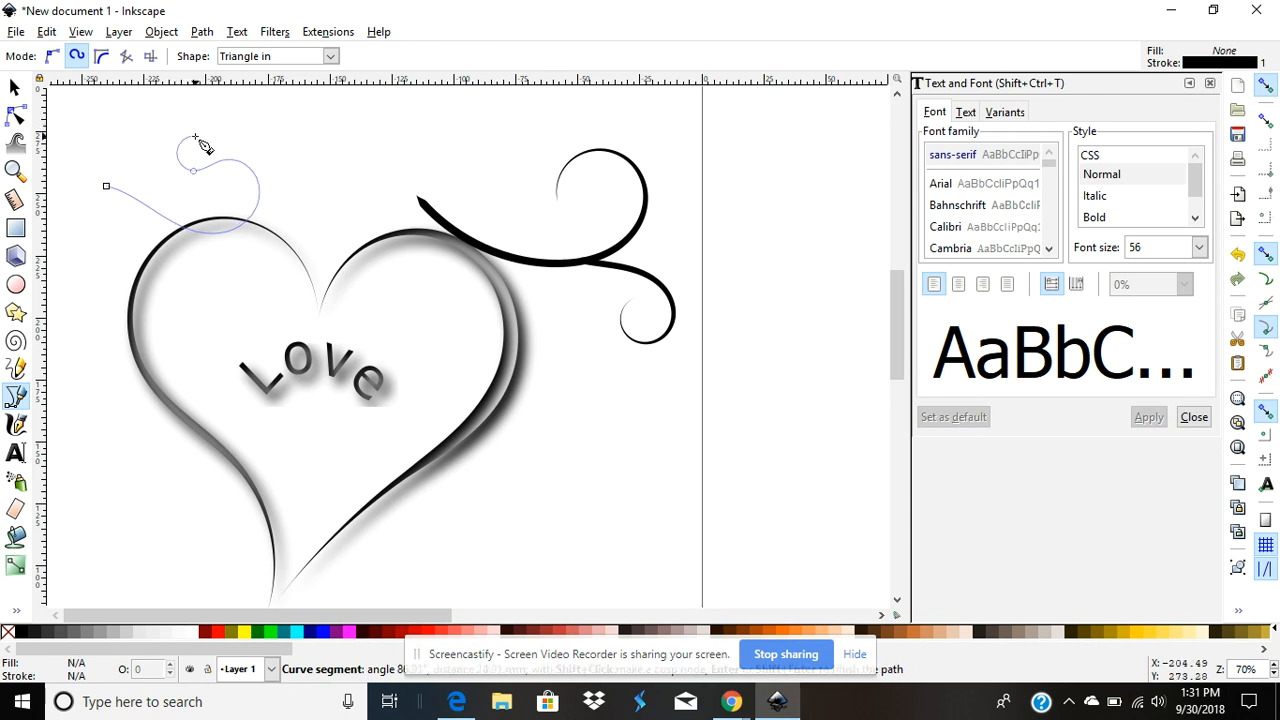
{"action": "double_click", "coordinate": [195, 136]}
{"action": "left_click", "coordinate": [15, 116]}
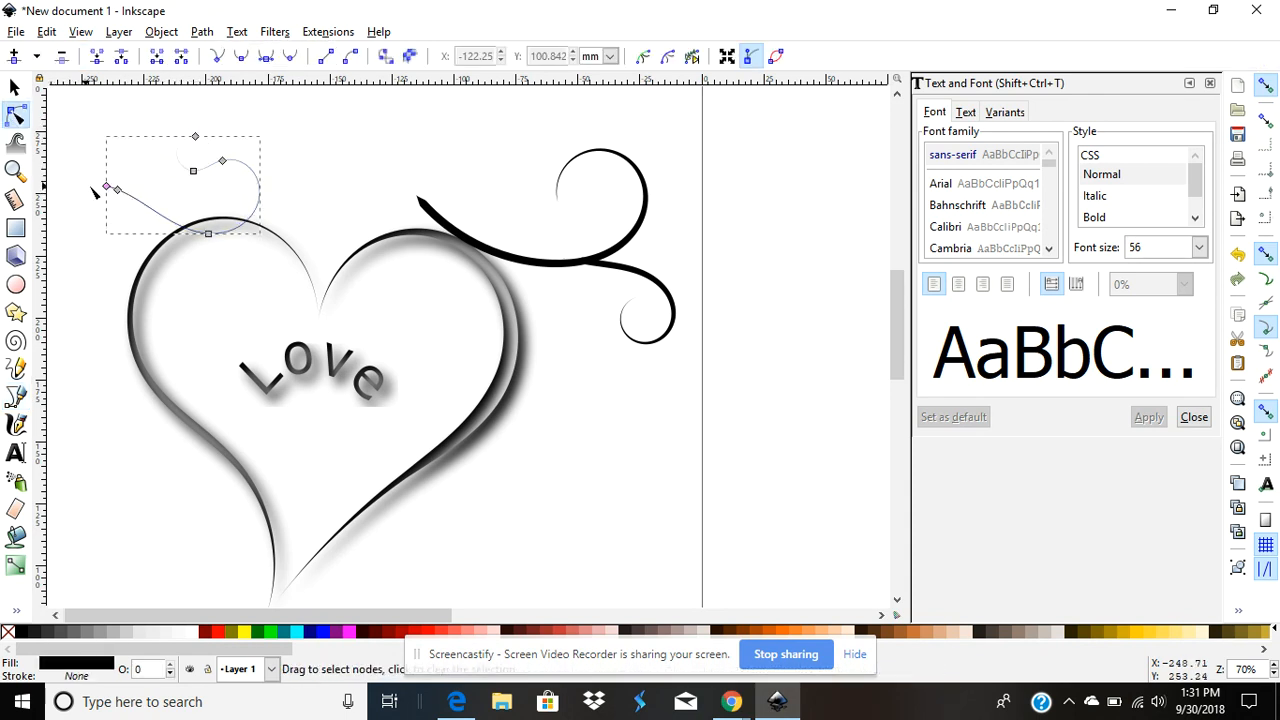
{"action": "mouse_move", "coordinate": [106, 189]}
{"action": "left_mouse_down"}
{"action": "mouse_move", "coordinate": [237, 237]}
{"action": "mouse_move", "coordinate": [253, 215]}
{"action": "left_mouse_up"}
Move the wavy flourish to the branch junction and reshape its nodes into one round curl about 68.4 by 43.7 mm.
{"action": "left_click", "coordinate": [15, 87]}
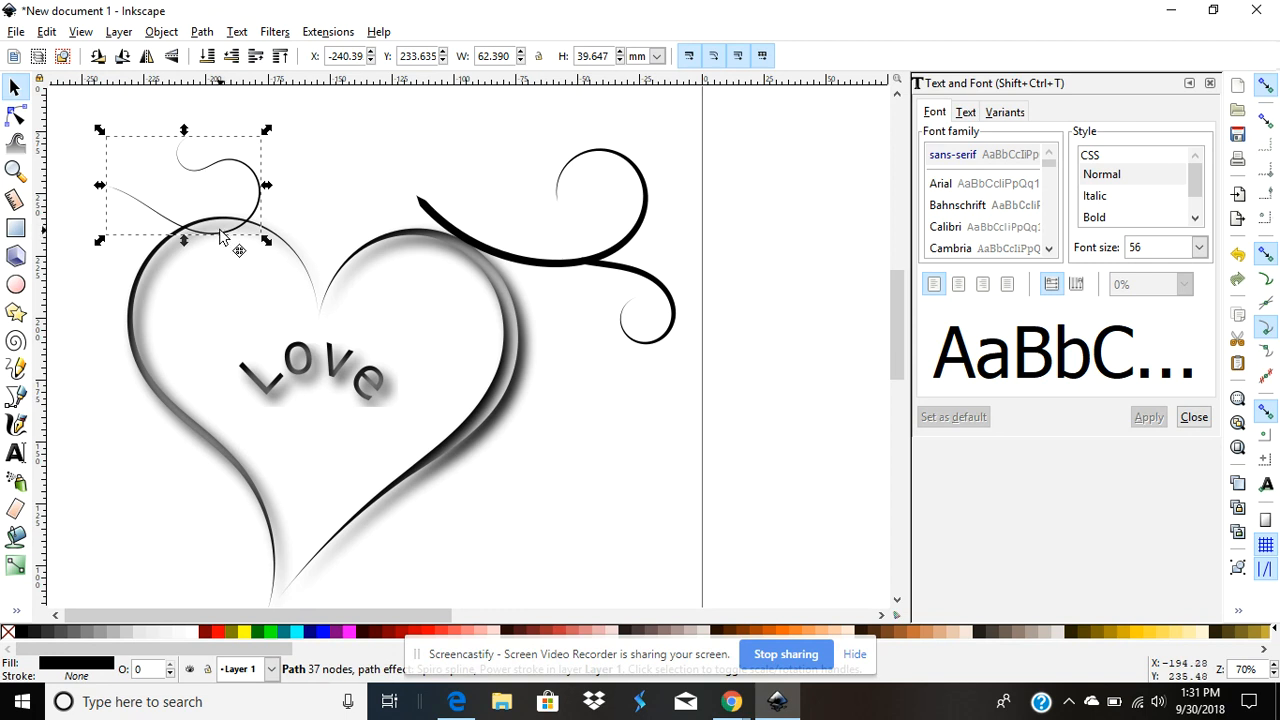
{"action": "left_click_drag", "start_coordinate": [220, 235], "coordinate": [730, 314]}
{"action": "left_click", "coordinate": [692, 320]}
{"action": "double_click", "coordinate": [739, 237]}
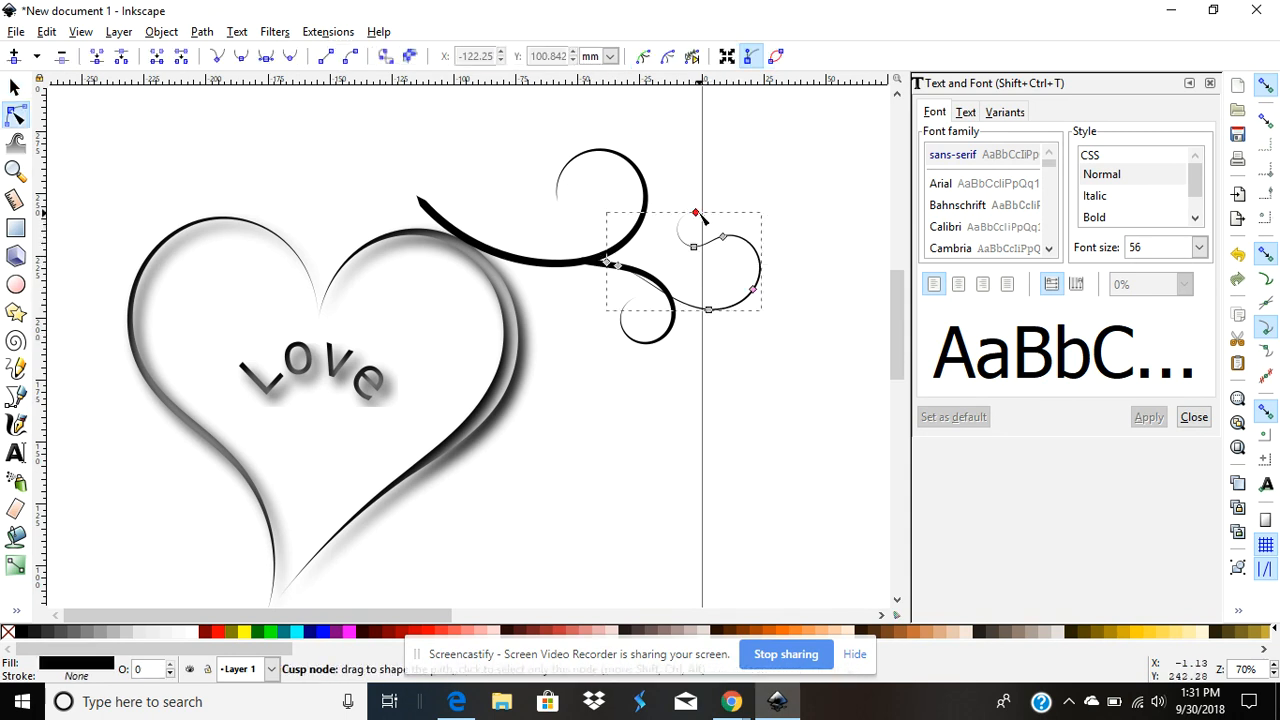
{"action": "left_click_drag", "start_coordinate": [694, 212], "coordinate": [703, 270]}
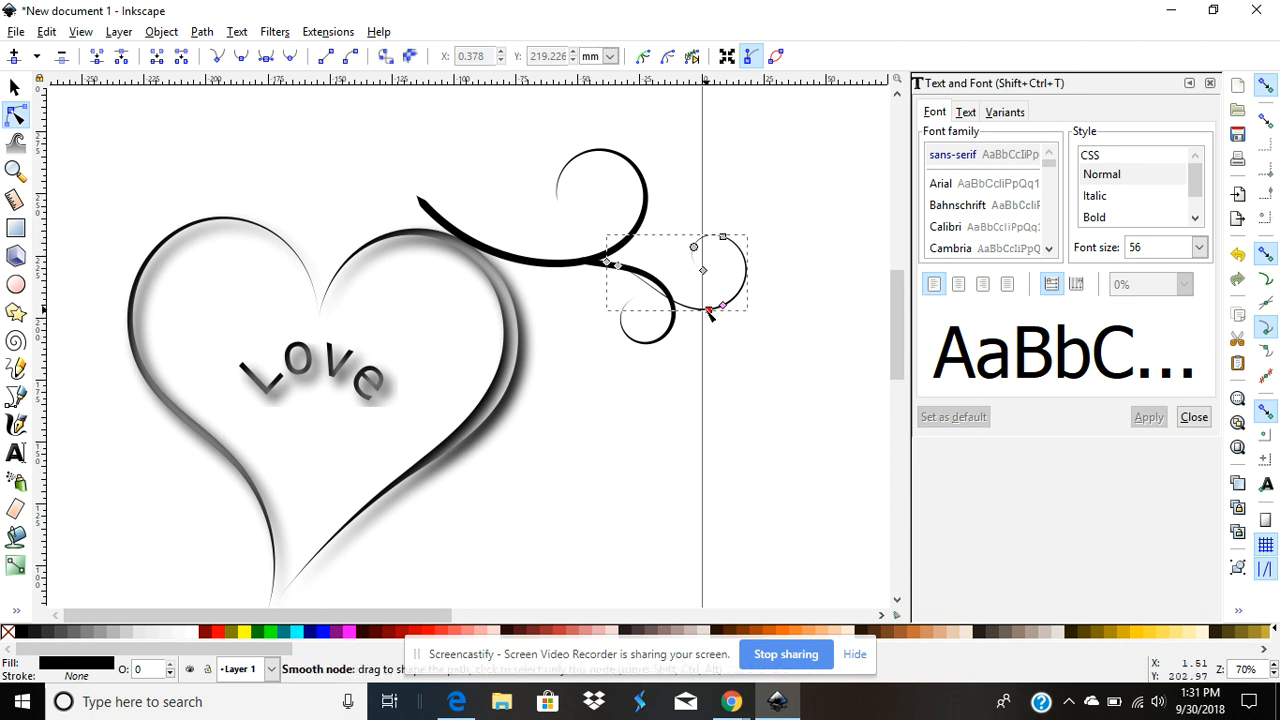
{"action": "left_click_drag", "start_coordinate": [710, 311], "coordinate": [731, 322]}
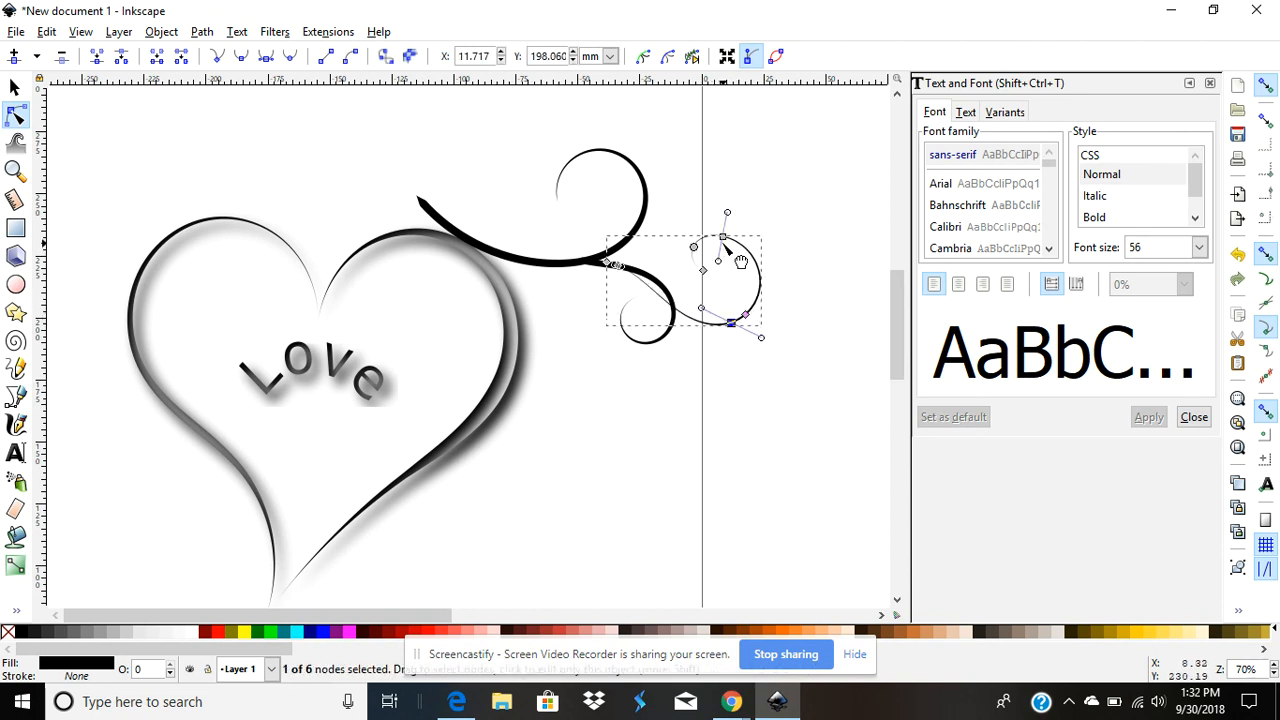
{"action": "left_click_drag", "start_coordinate": [723, 238], "coordinate": [771, 249]}
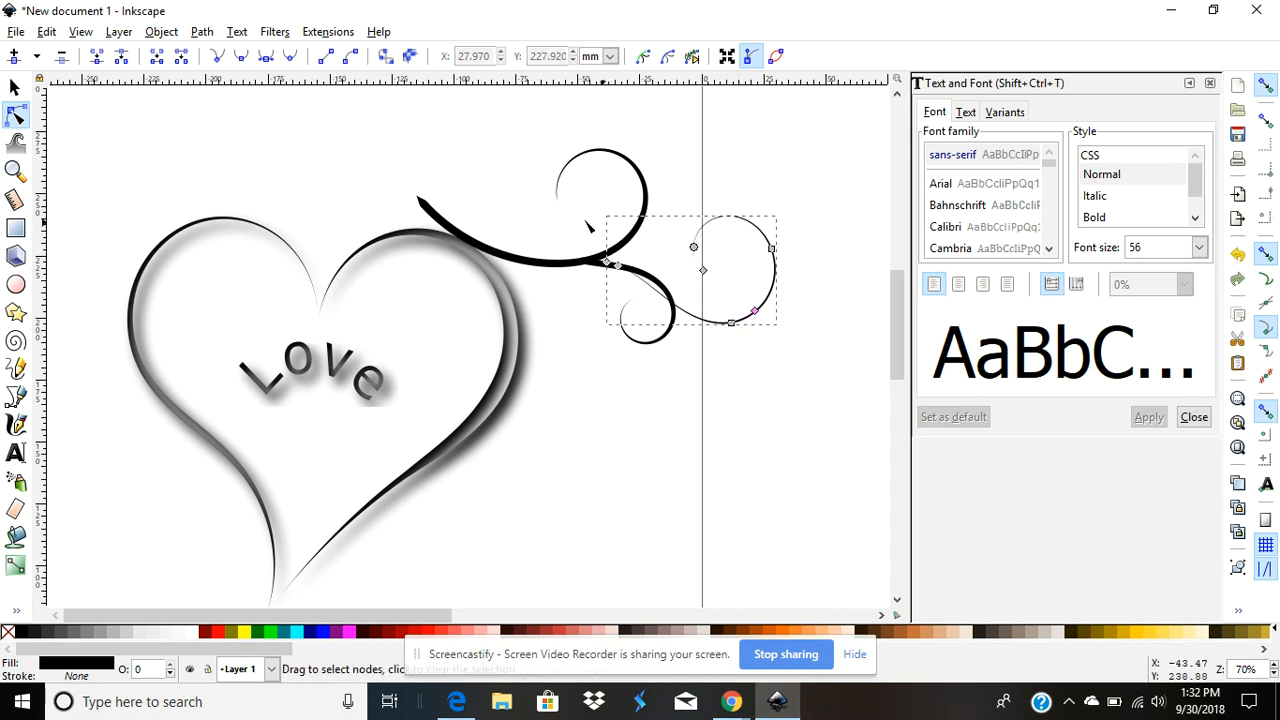
{"action": "left_click", "coordinate": [15, 88]}
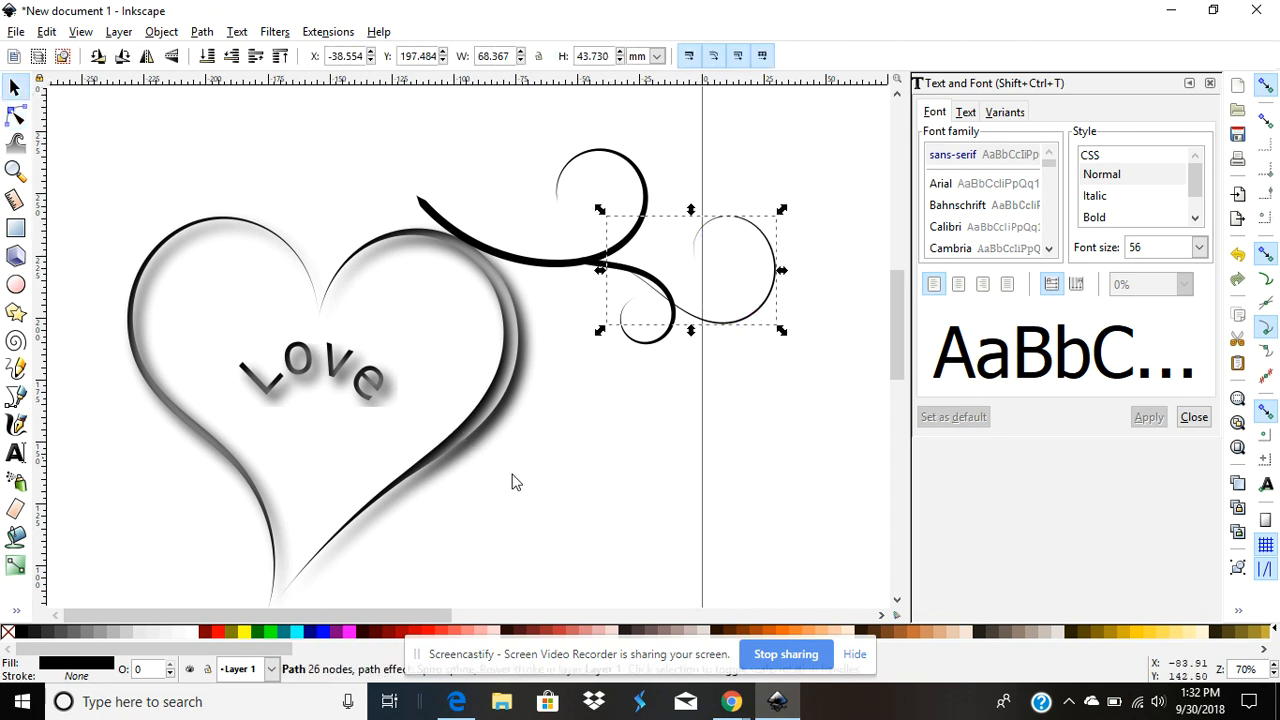
{"action": "left_click", "coordinate": [630, 518]}
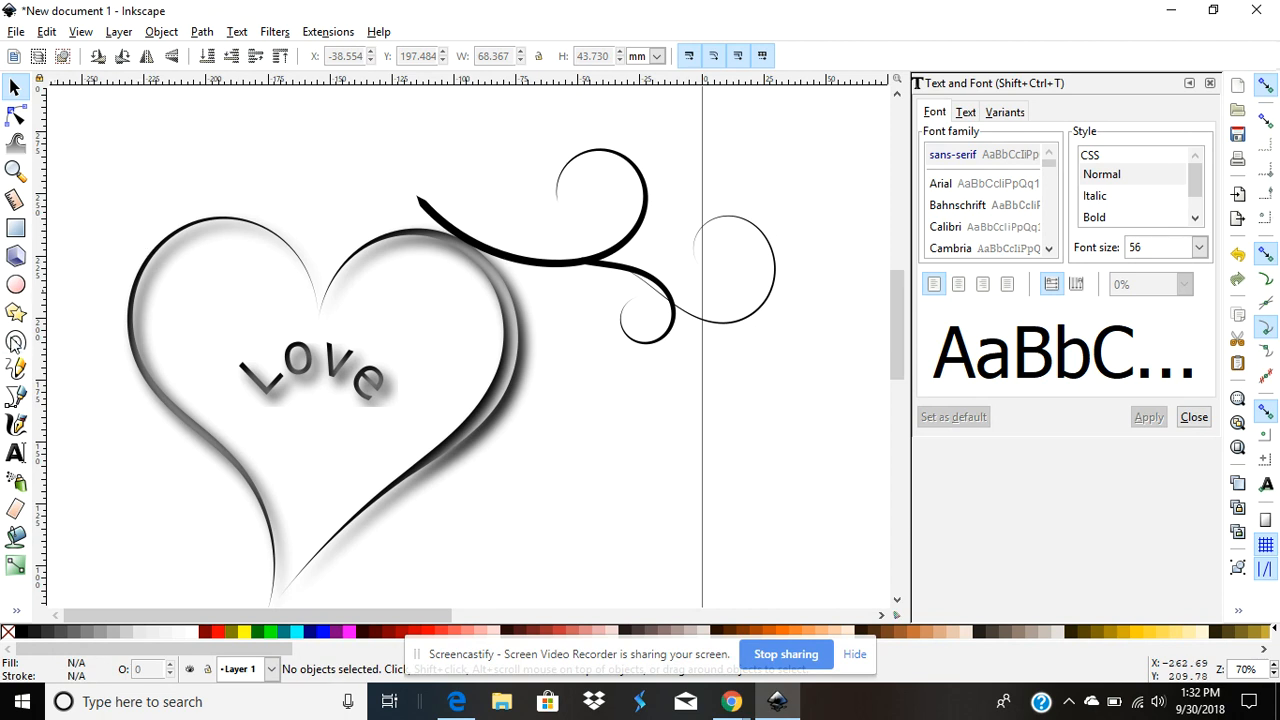
Draw another curled Triangle in Spiro flourish between the heart's lobes, and thicken the stroke at its starting end.
{"action": "left_click", "coordinate": [15, 396]}
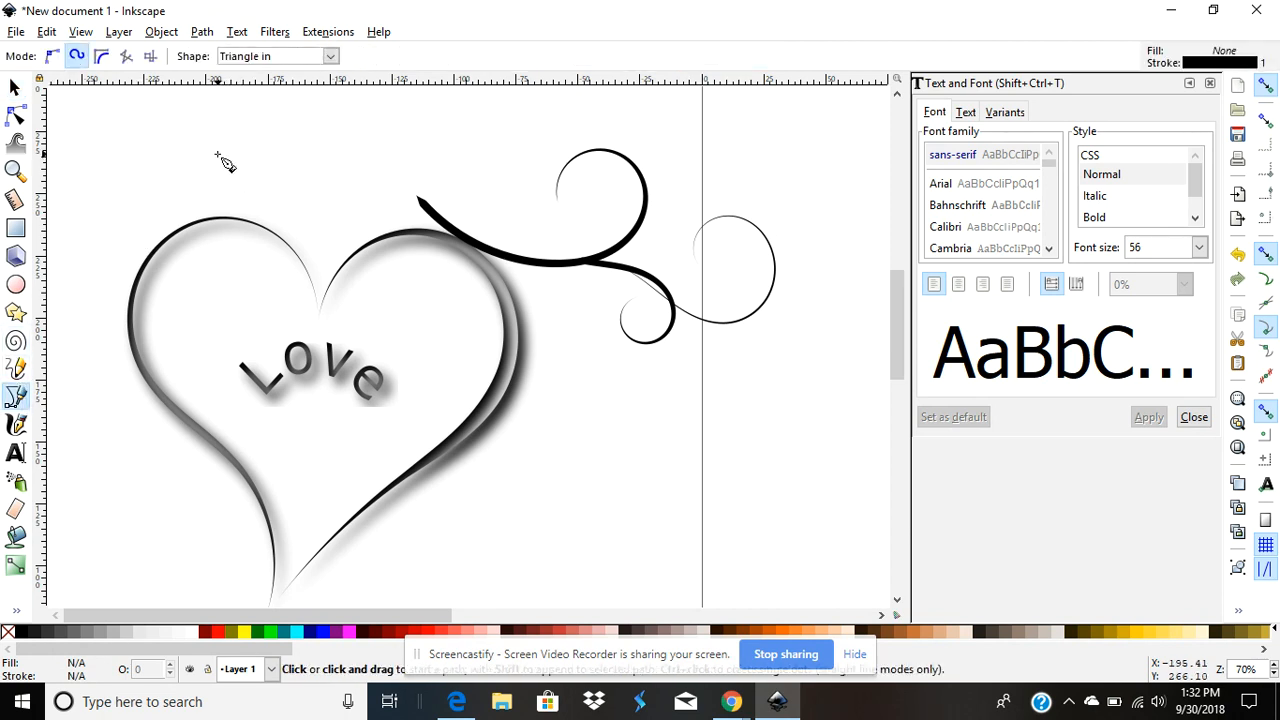
{"action": "left_click", "coordinate": [236, 170]}
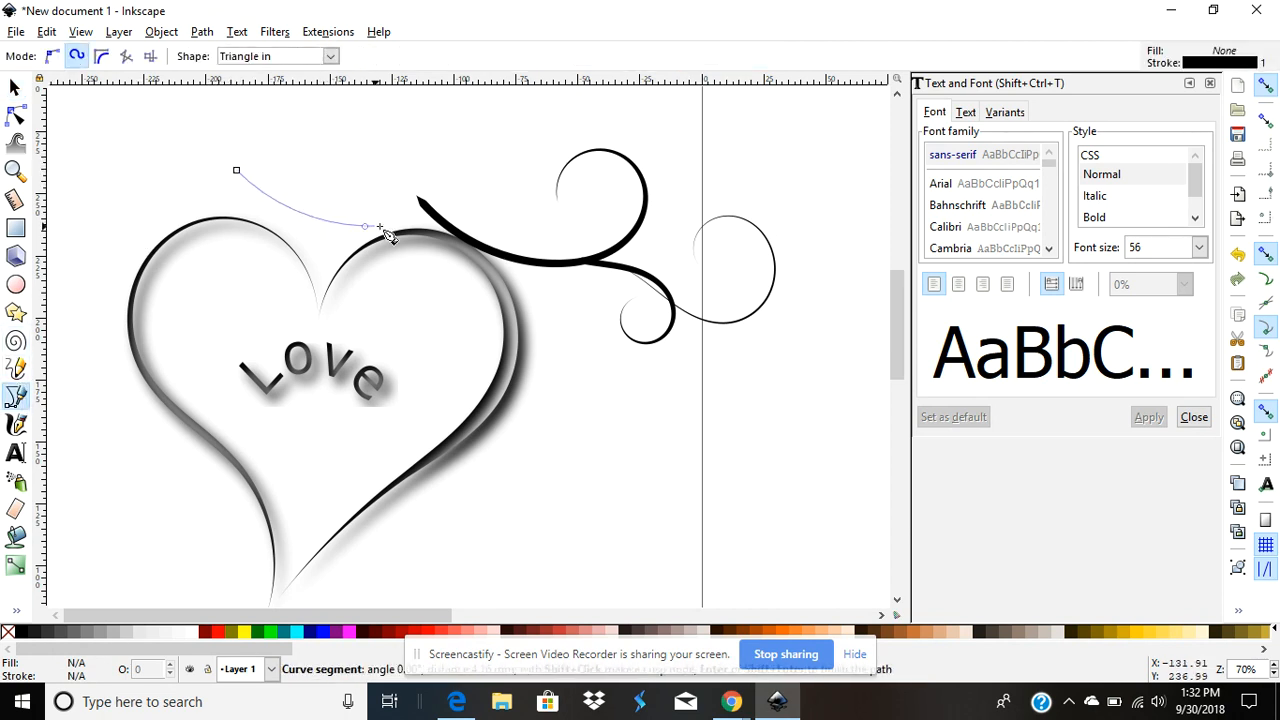
{"action": "left_click", "coordinate": [342, 171]}
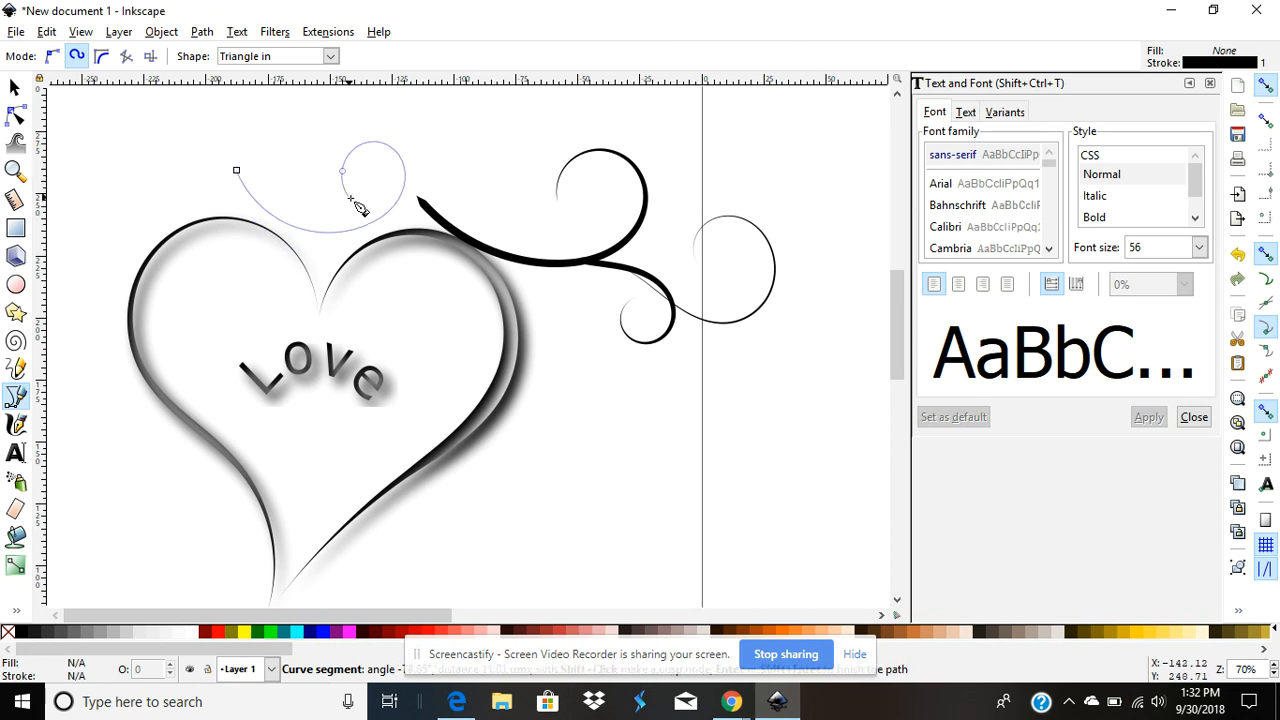
{"action": "double_click", "coordinate": [375, 203]}
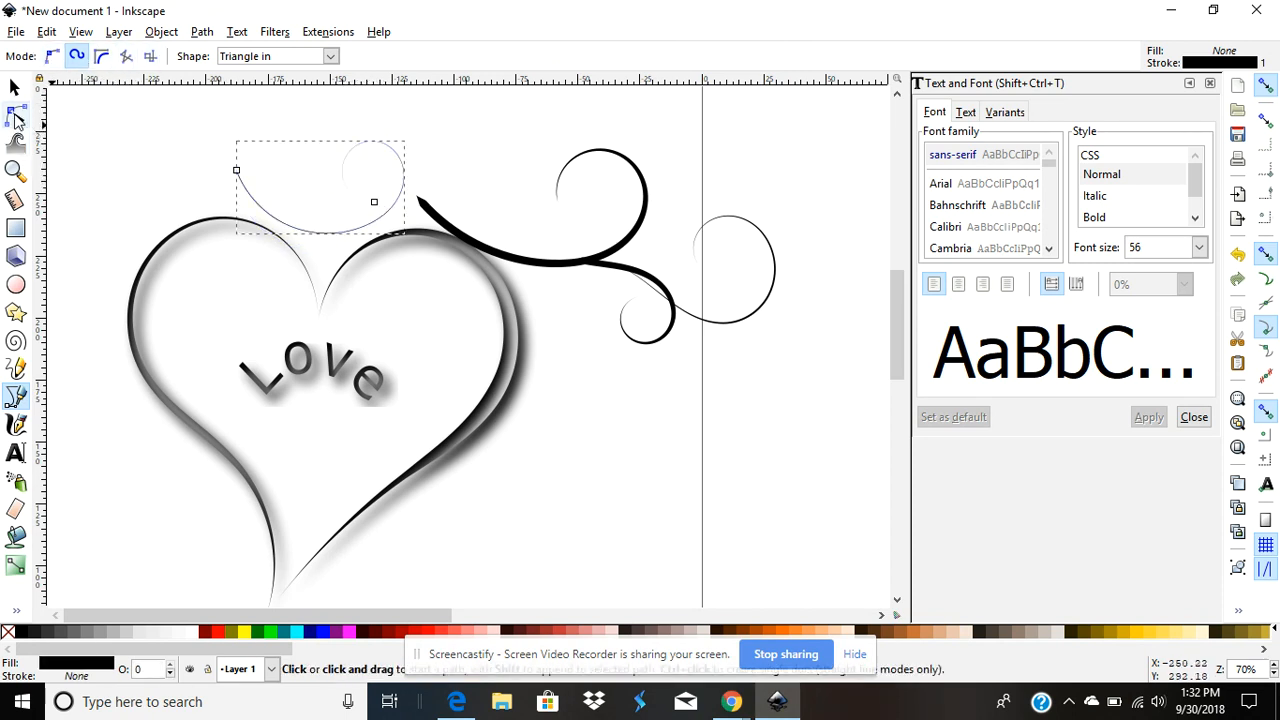
{"action": "left_click", "coordinate": [16, 118]}
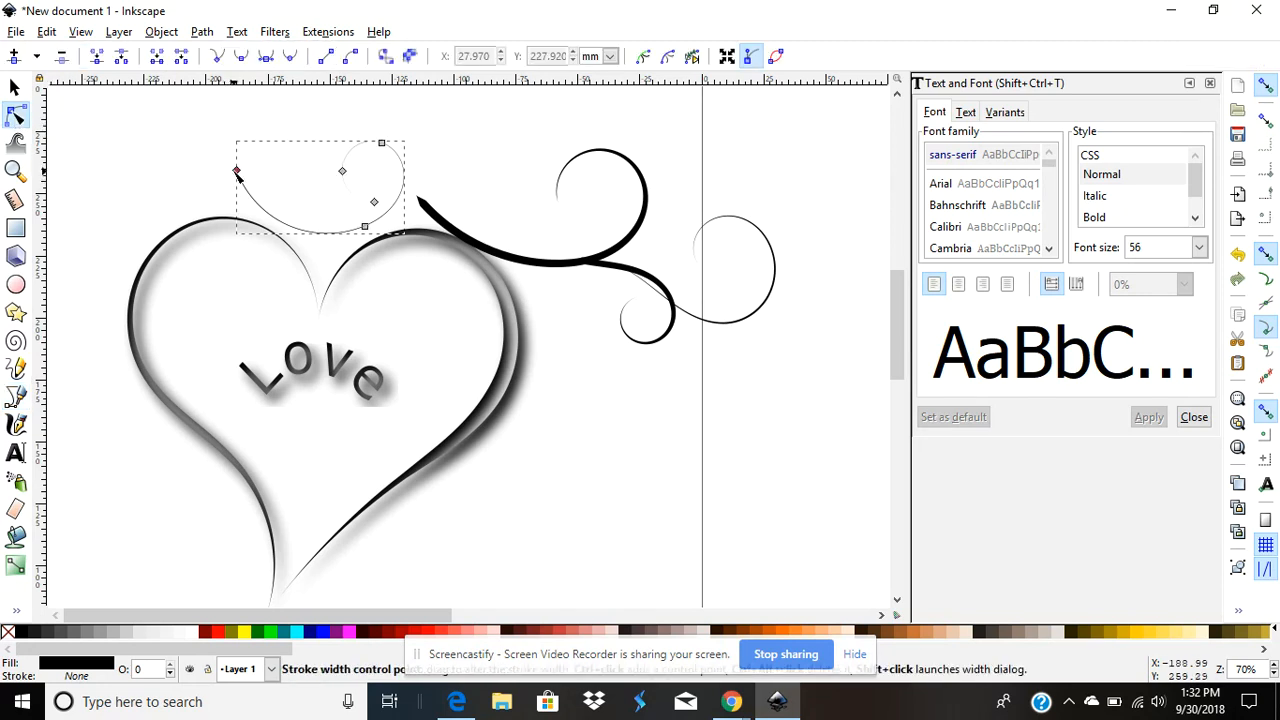
{"action": "left_click_drag", "start_coordinate": [237, 171], "coordinate": [241, 174]}
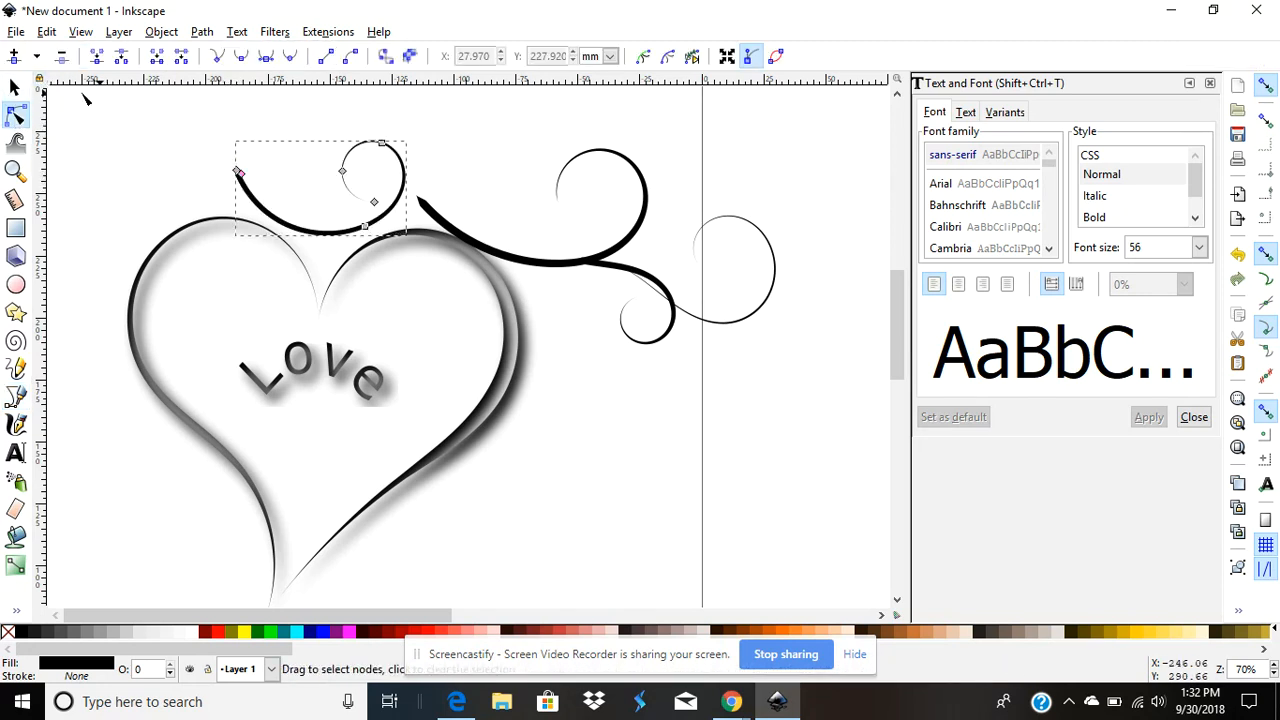
Scale the new curl down to about 42.6 by 24.6 mm and rotate it so its thick end points up and right.
{"action": "left_click", "coordinate": [15, 87]}
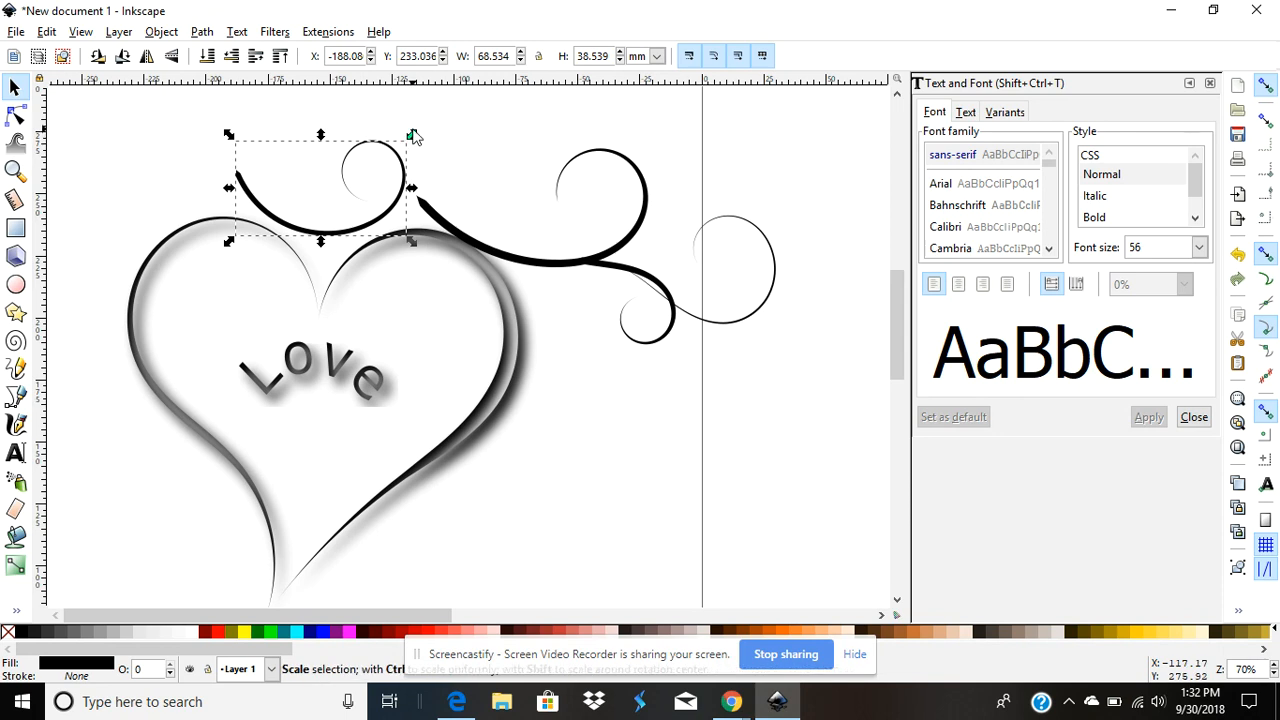
{"action": "left_click_drag", "start_coordinate": [412, 133], "coordinate": [347, 168]}
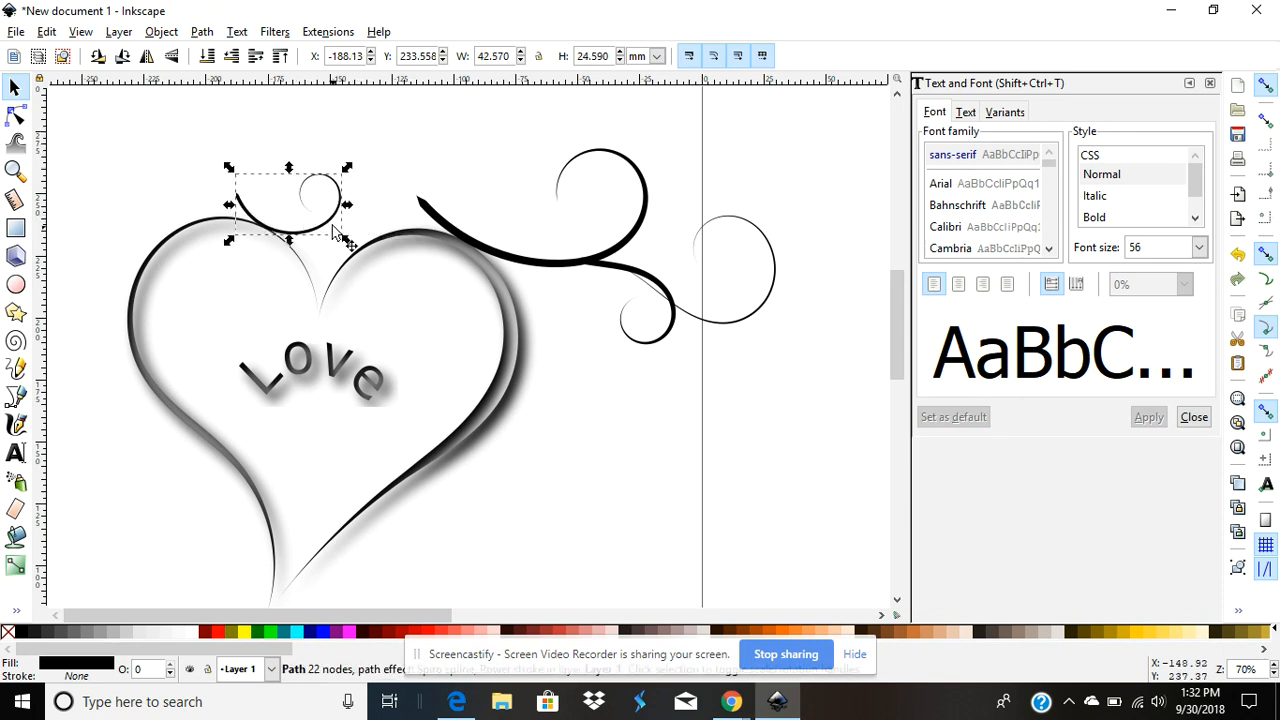
{"action": "left_click", "coordinate": [335, 218]}
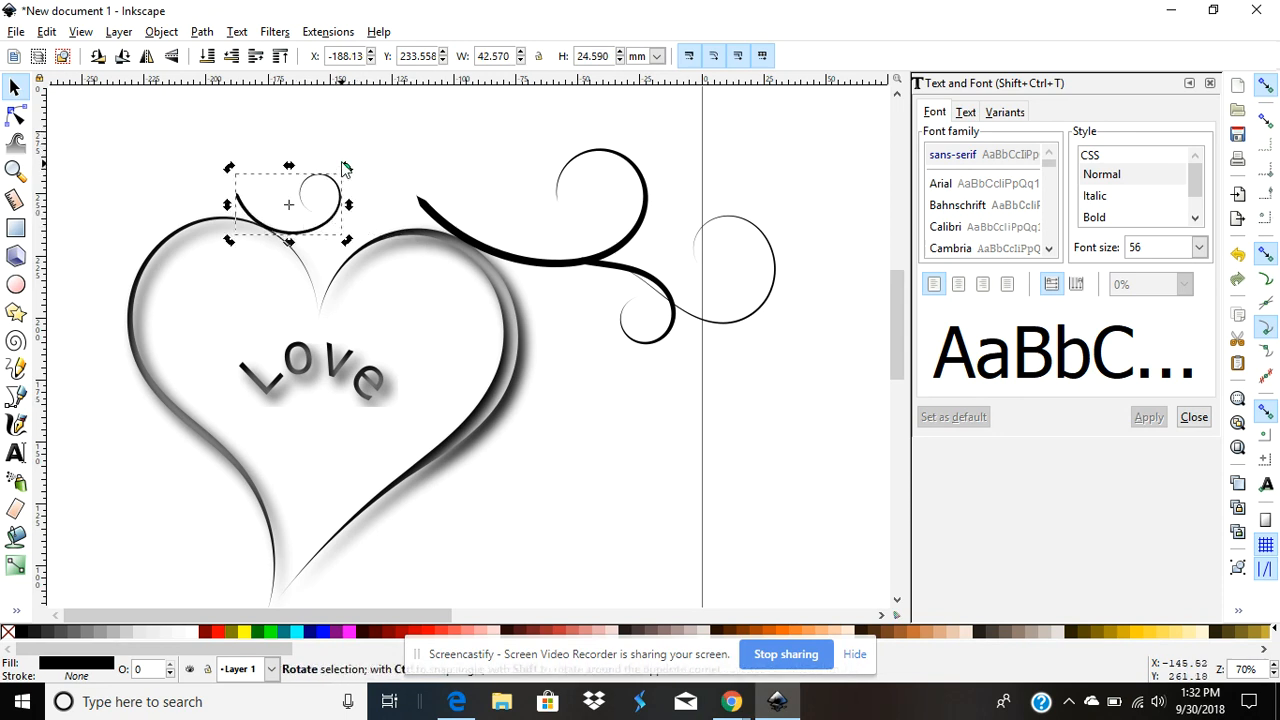
{"action": "left_click_drag", "start_coordinate": [344, 166], "coordinate": [260, 264]}
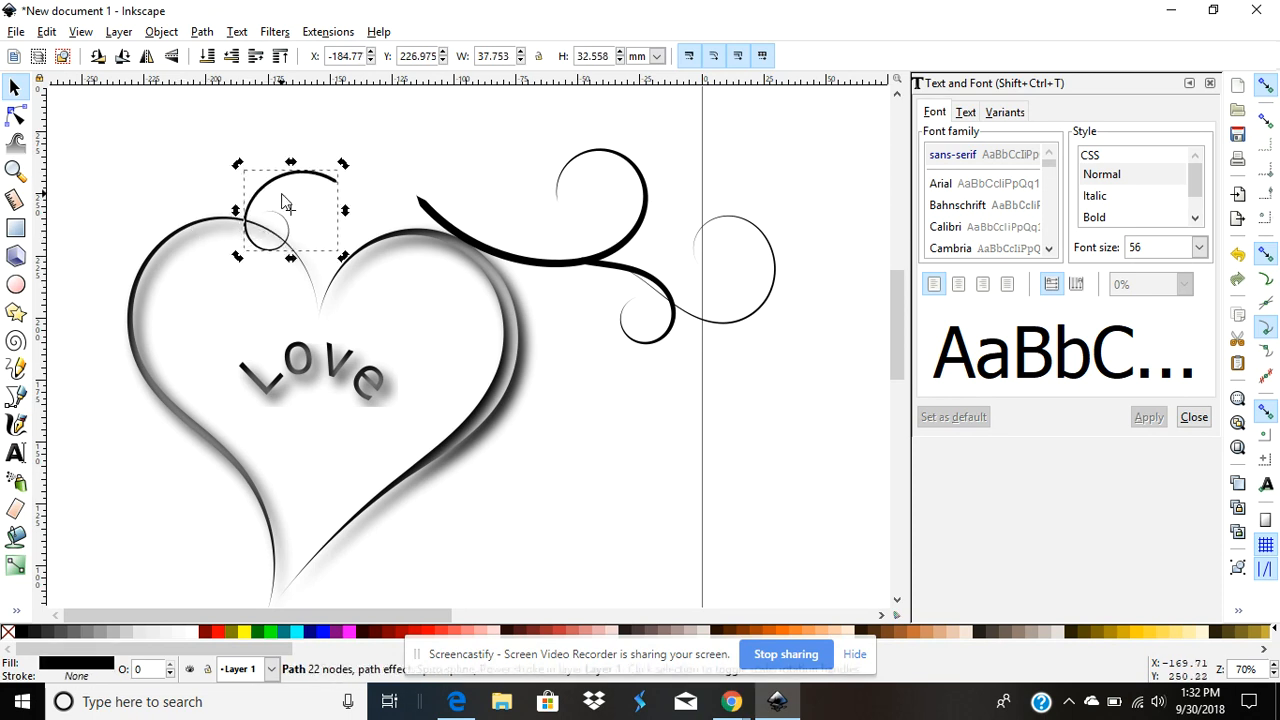
Rotate the new curl slightly further to about 33.9 by 35.4 mm and attach its thick end inside the large flourish's upper loop.
{"action": "left_click_drag", "start_coordinate": [281, 178], "coordinate": [528, 272]}
{"action": "left_click", "coordinate": [528, 272]}
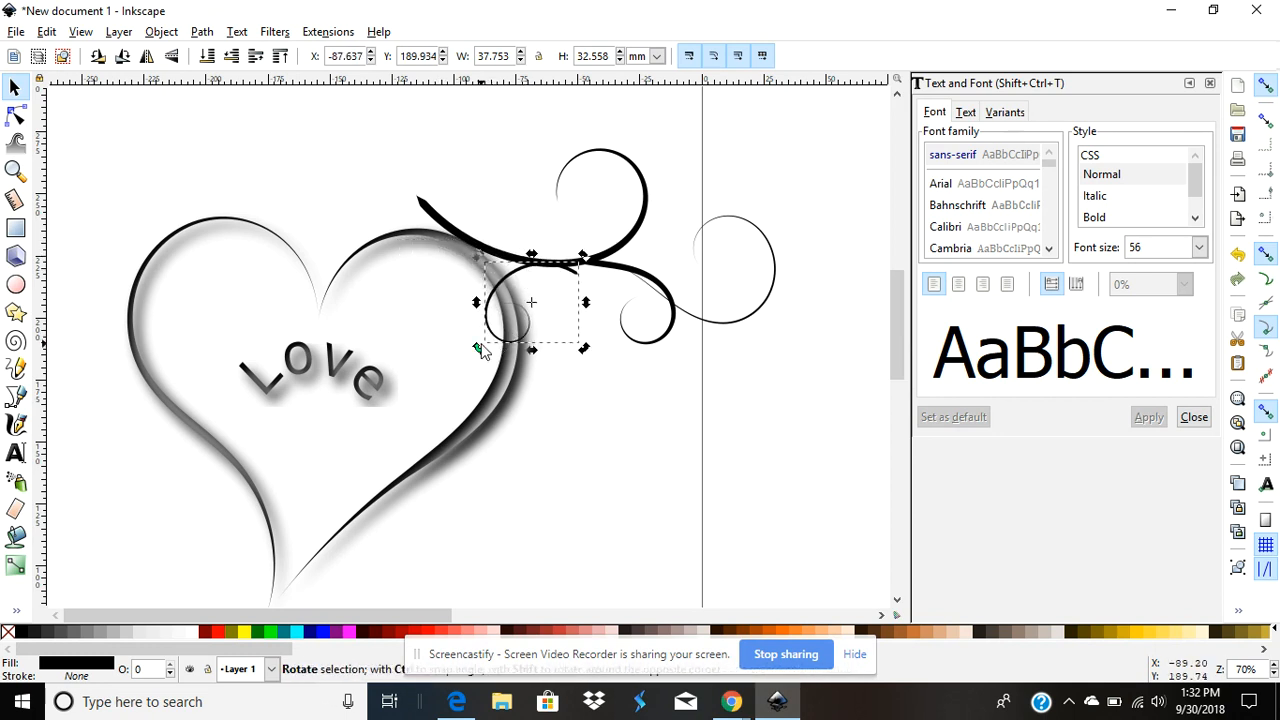
{"action": "left_click_drag", "start_coordinate": [481, 352], "coordinate": [494, 354]}
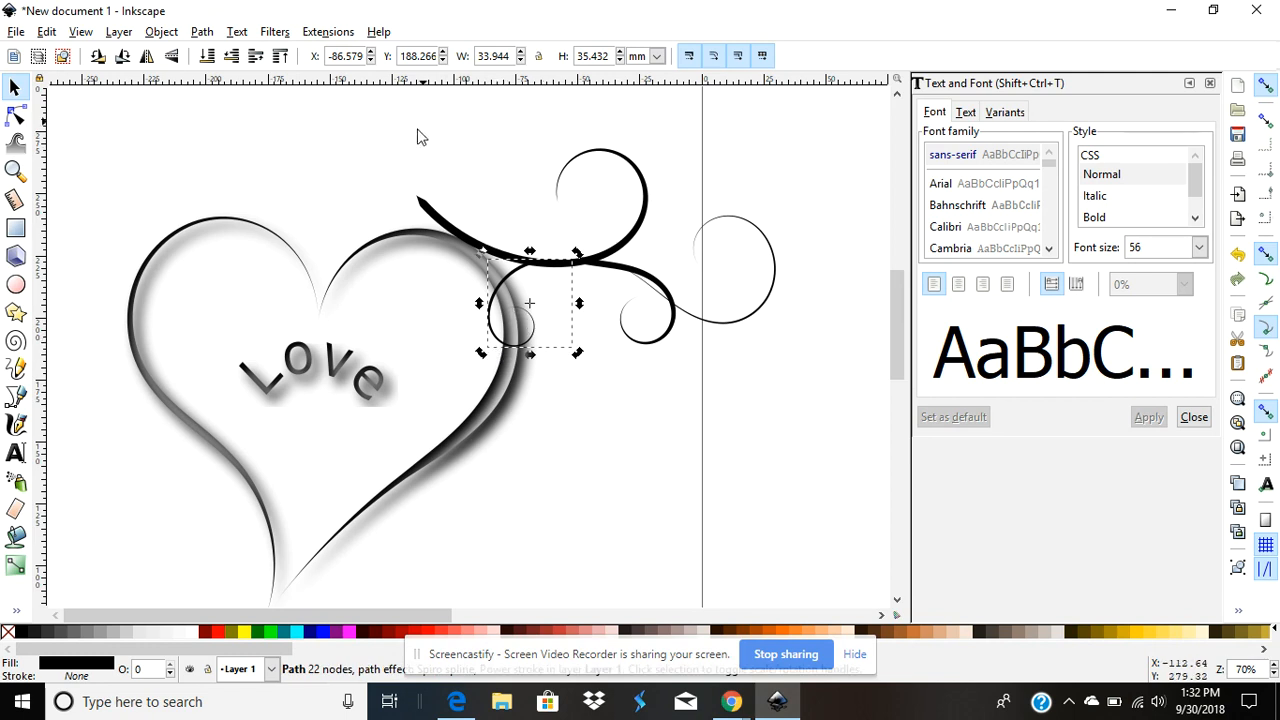
{"action": "left_click", "coordinate": [418, 139]}
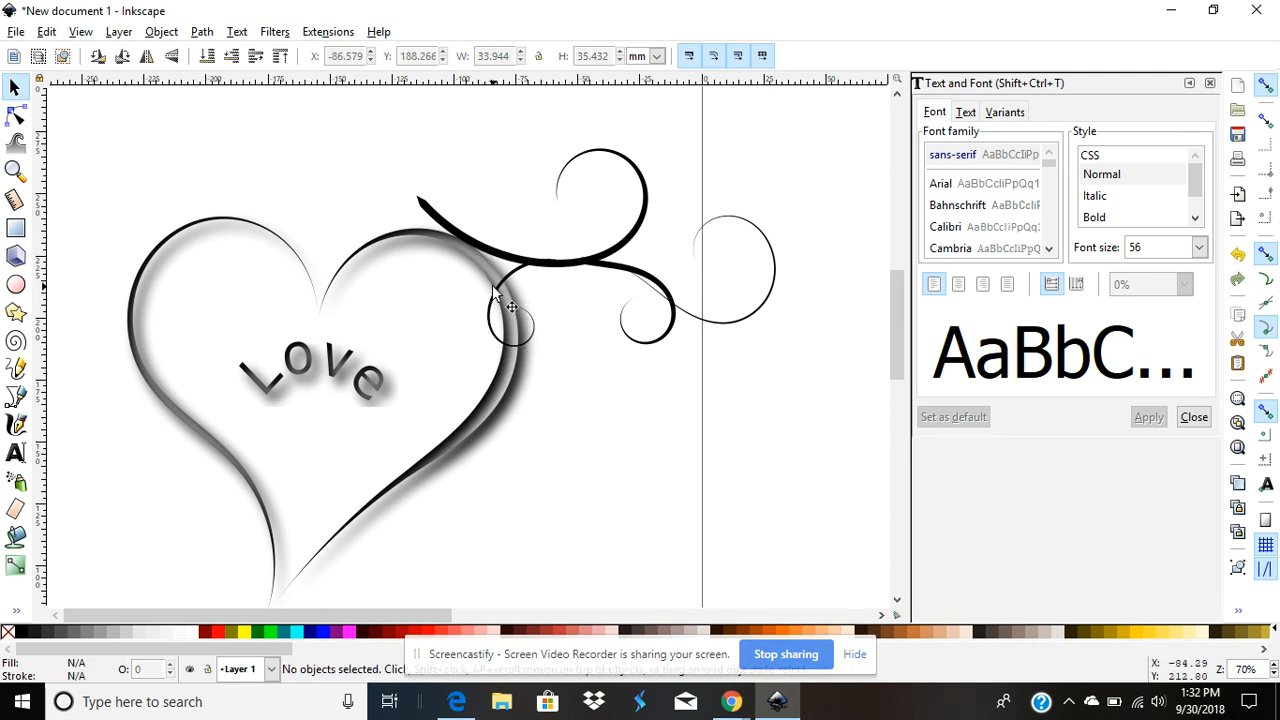
{"action": "left_click_drag", "start_coordinate": [503, 290], "coordinate": [588, 211]}
Scale the thin round flourish down to about 41.9 by 29 mm, and move the thicker branch curl to the large loop's right edge.
{"action": "left_click", "coordinate": [718, 316]}
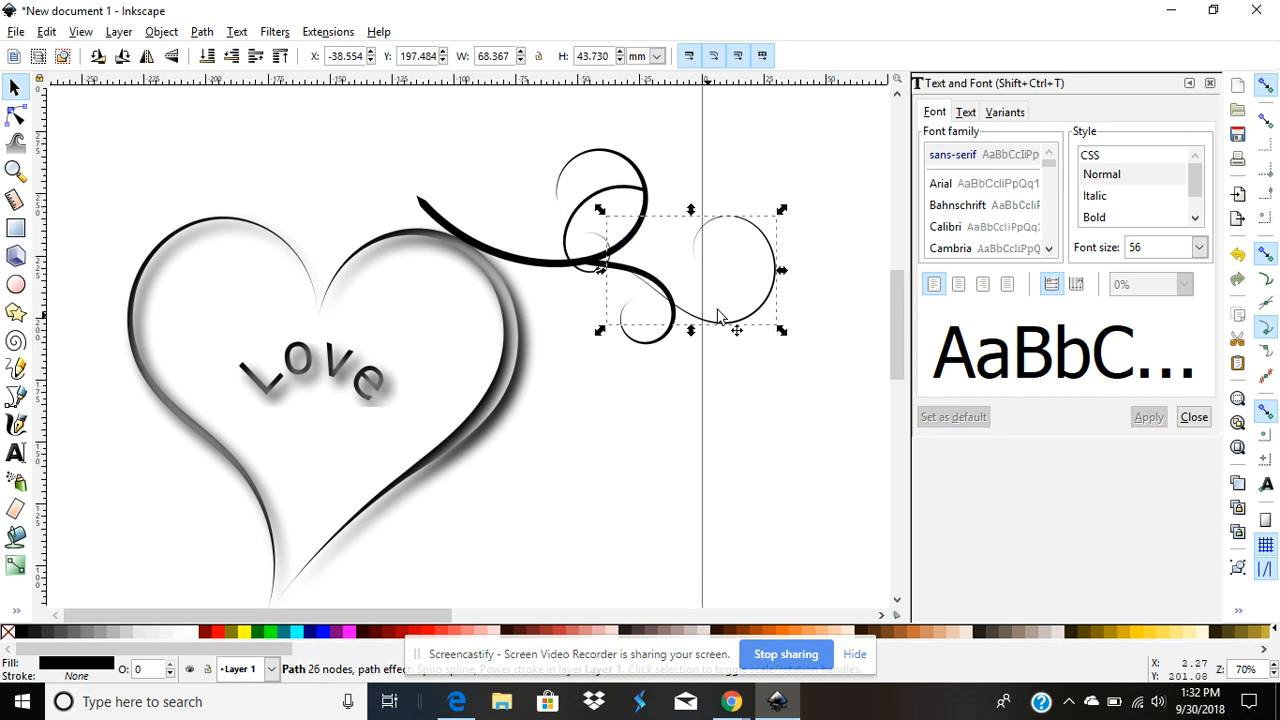
{"action": "left_click_drag", "start_coordinate": [782, 211], "coordinate": [716, 250]}
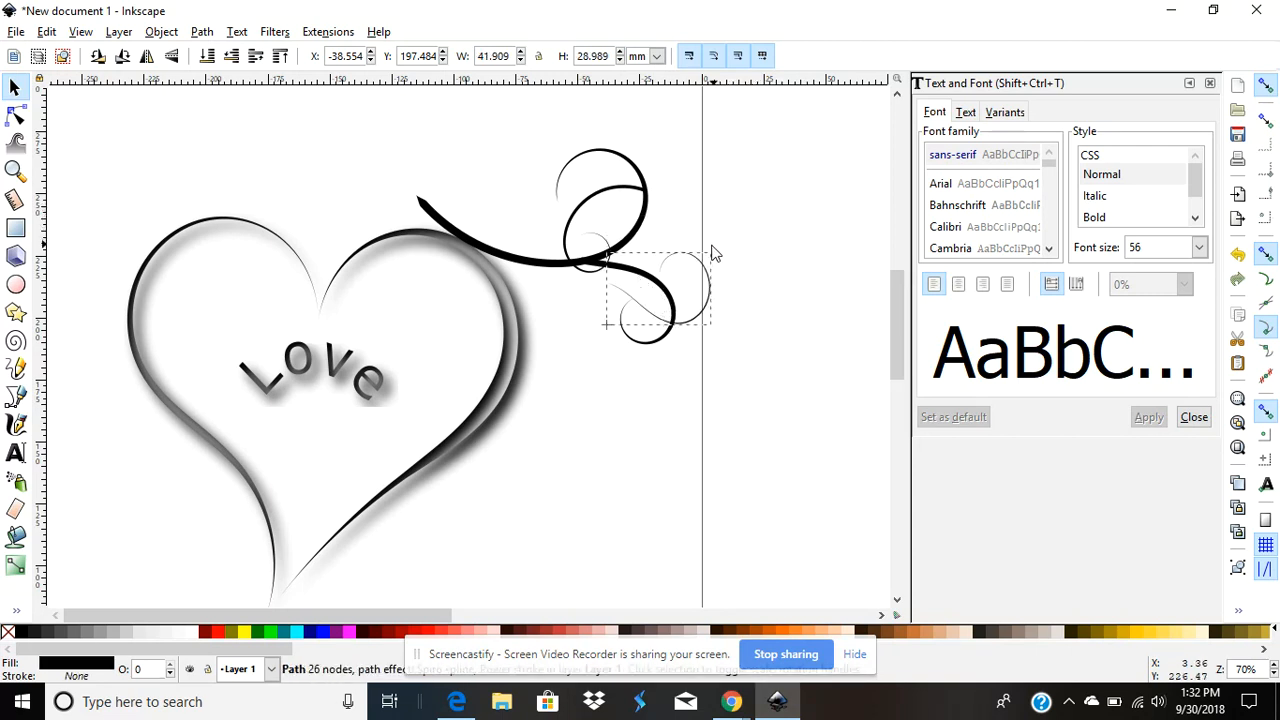
{"action": "left_click_drag", "start_coordinate": [678, 325], "coordinate": [741, 272]}
Rotate the curl attached inside the large flourish's loop to about 36 by 34 mm so its small spiral sits within the loop.
{"action": "double_click", "coordinate": [691, 321]}
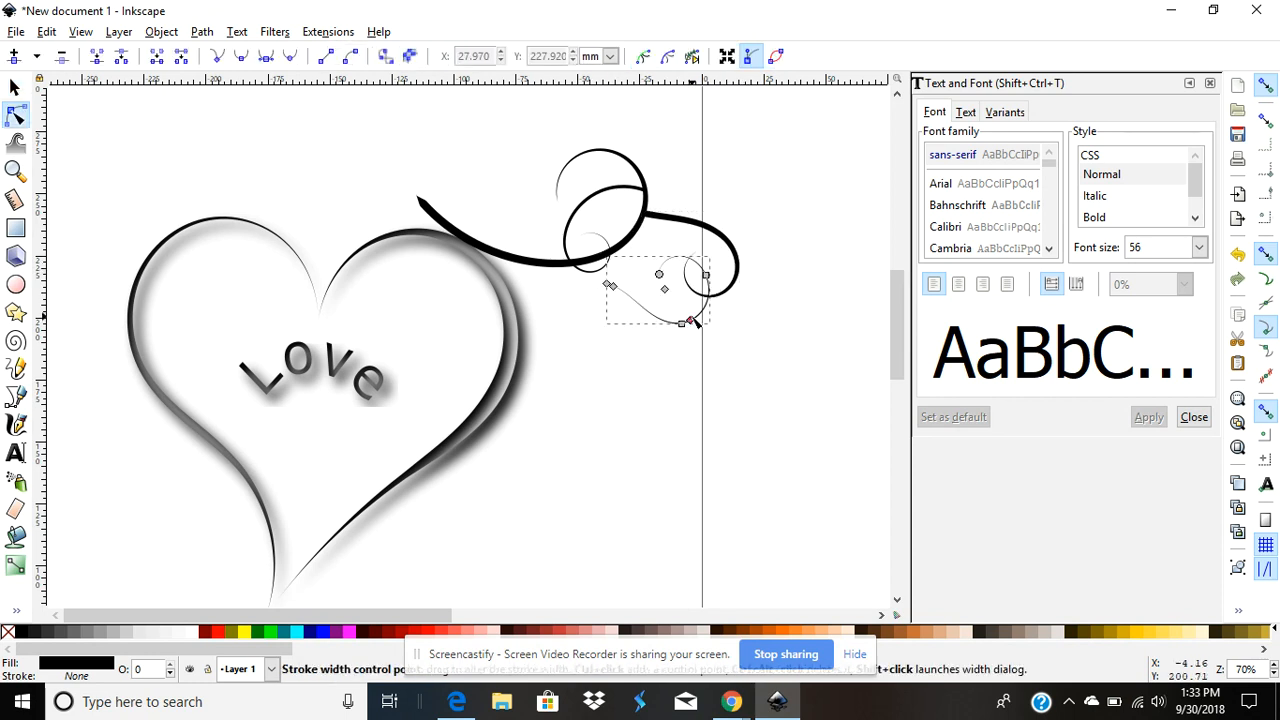
{"action": "left_click", "coordinate": [637, 191]}
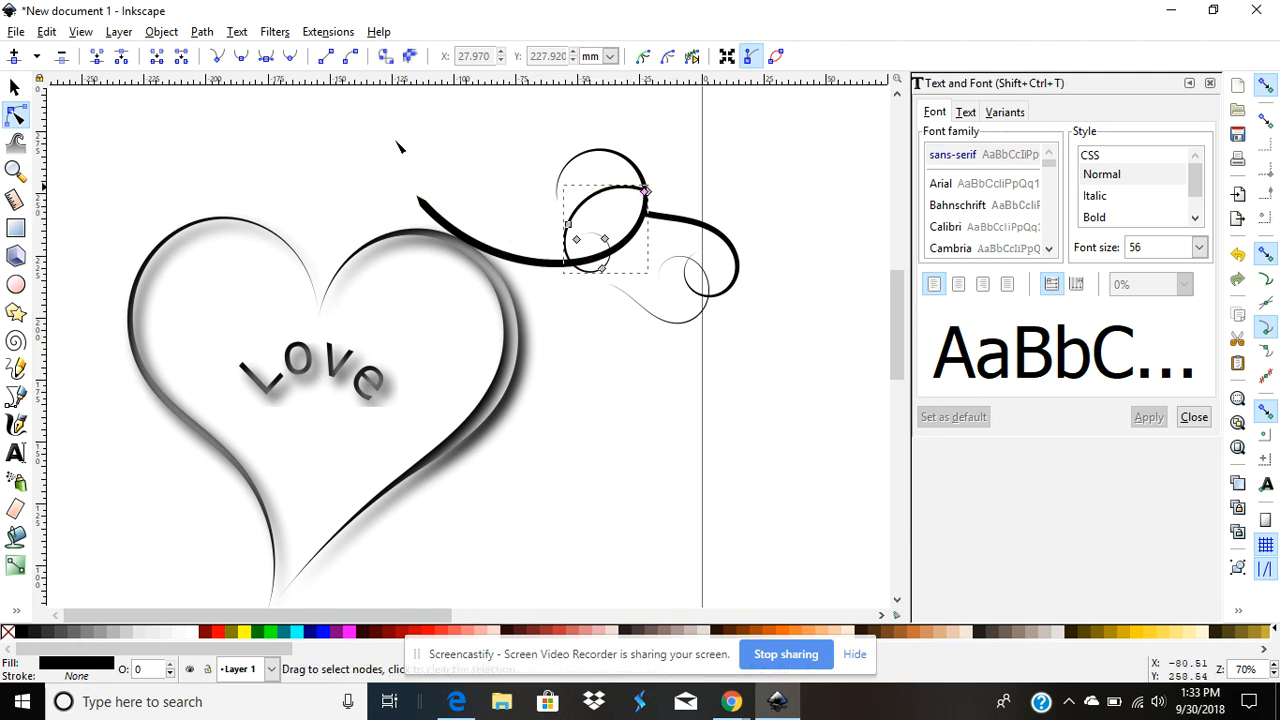
{"action": "left_click", "coordinate": [15, 87]}
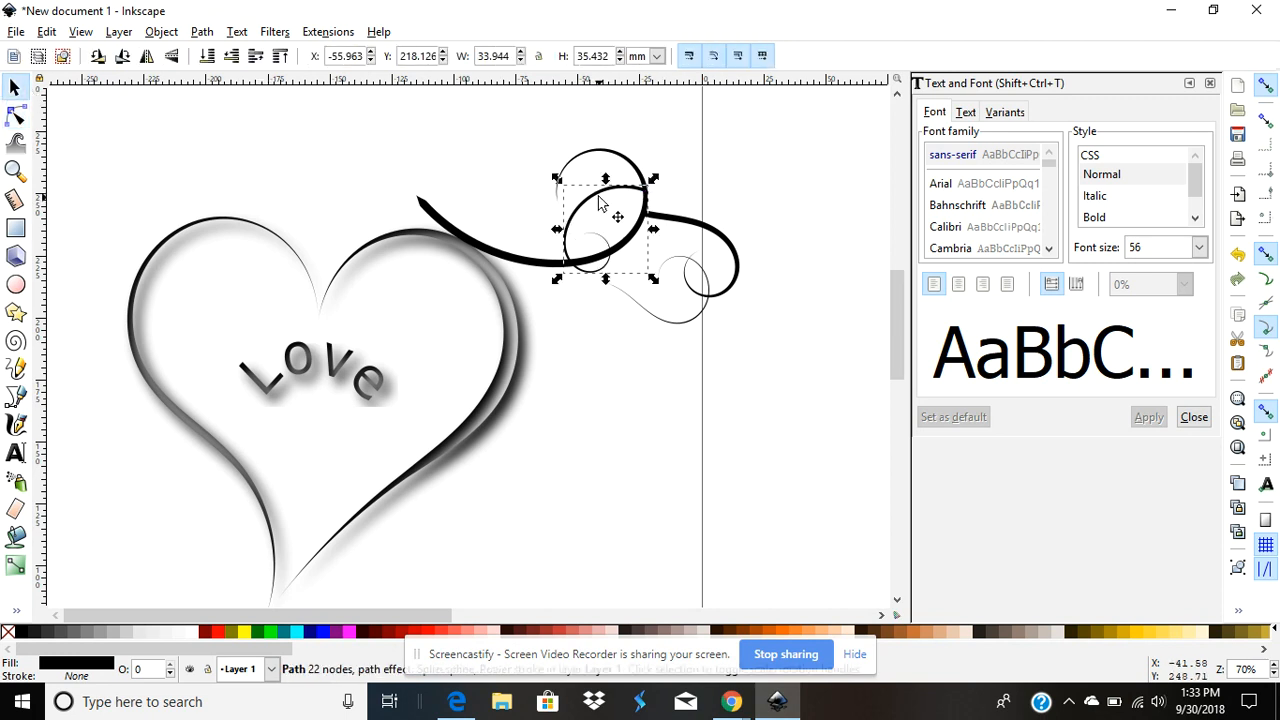
{"action": "left_click", "coordinate": [605, 196]}
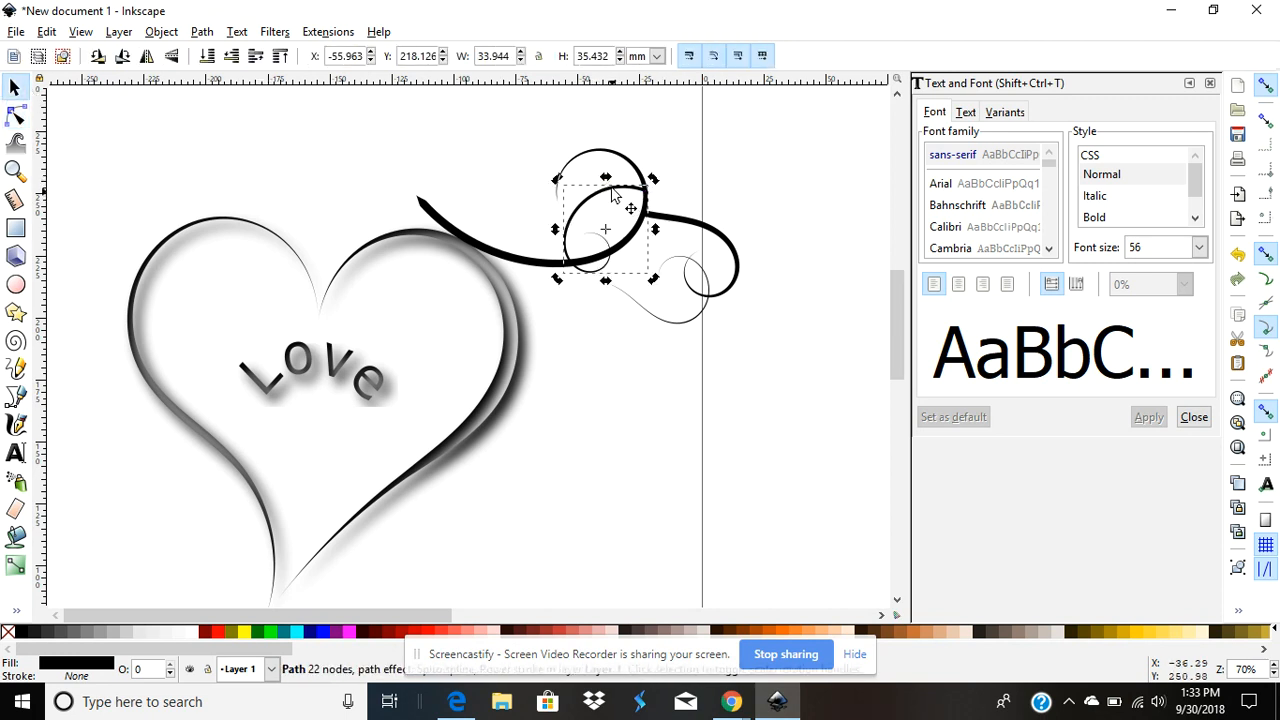
{"action": "left_click_drag", "start_coordinate": [557, 180], "coordinate": [636, 276]}
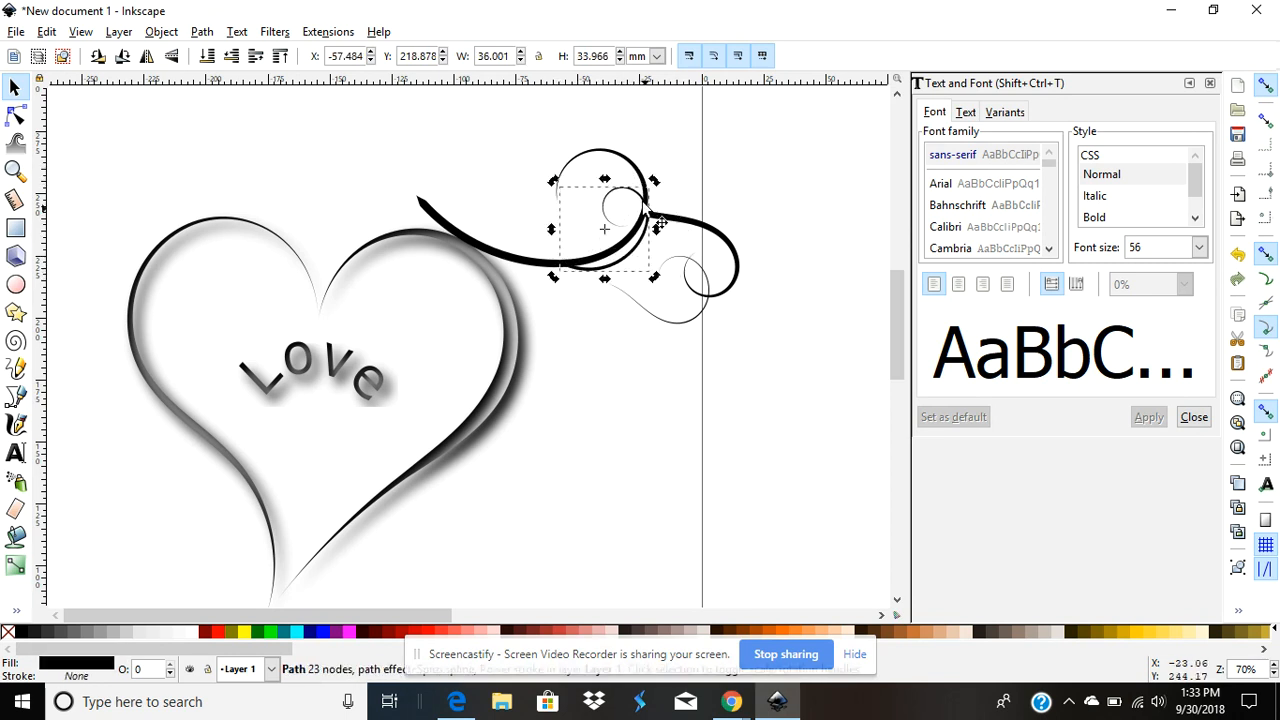
Rotate the thicker branch curl to about 46.7 by 24.8 mm and move its thick end onto the large flourish's stem.
{"action": "left_click", "coordinate": [705, 207]}
{"action": "left_click", "coordinate": [686, 229]}
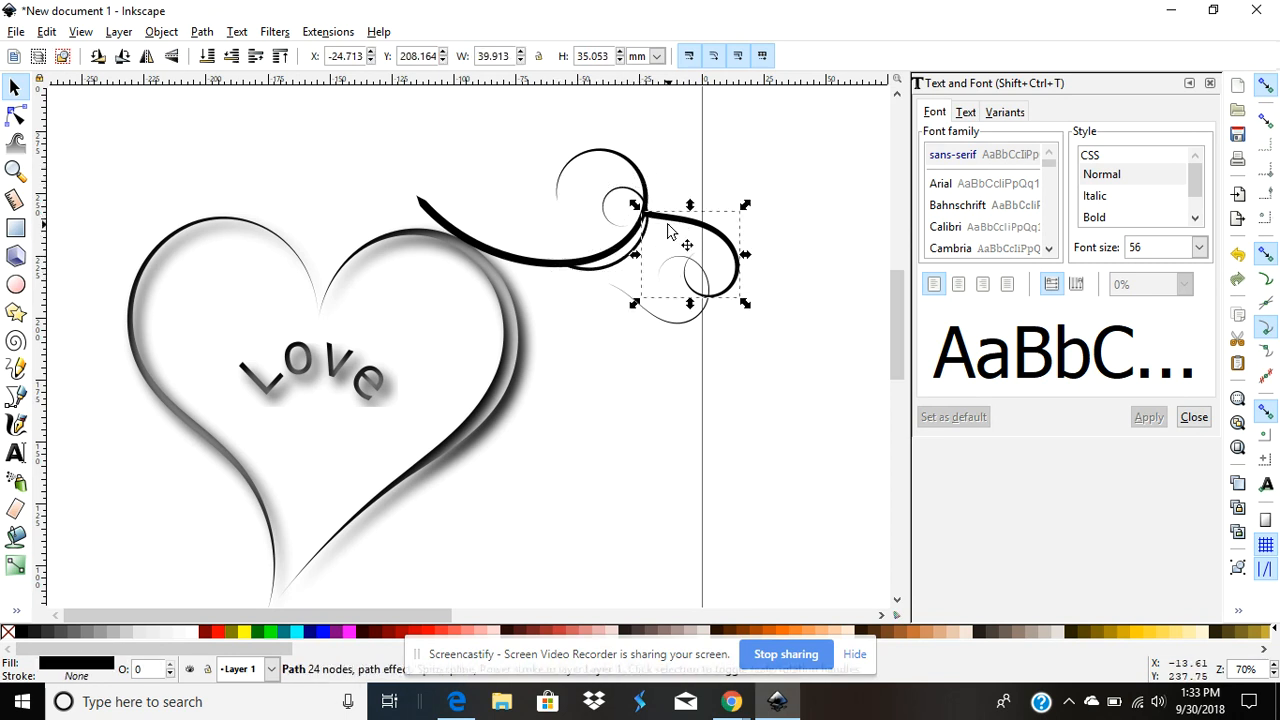
{"action": "left_click", "coordinate": [689, 224]}
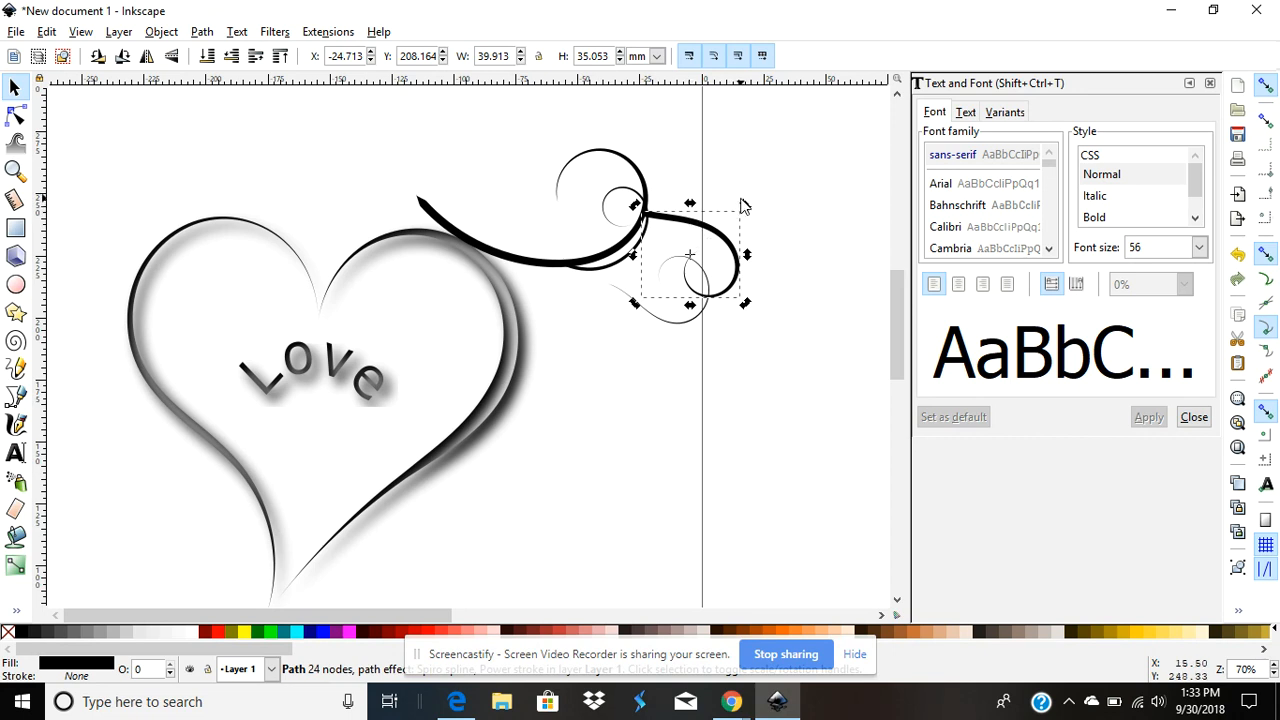
{"action": "left_click", "coordinate": [707, 200]}
{"action": "double_click", "coordinate": [706, 232]}
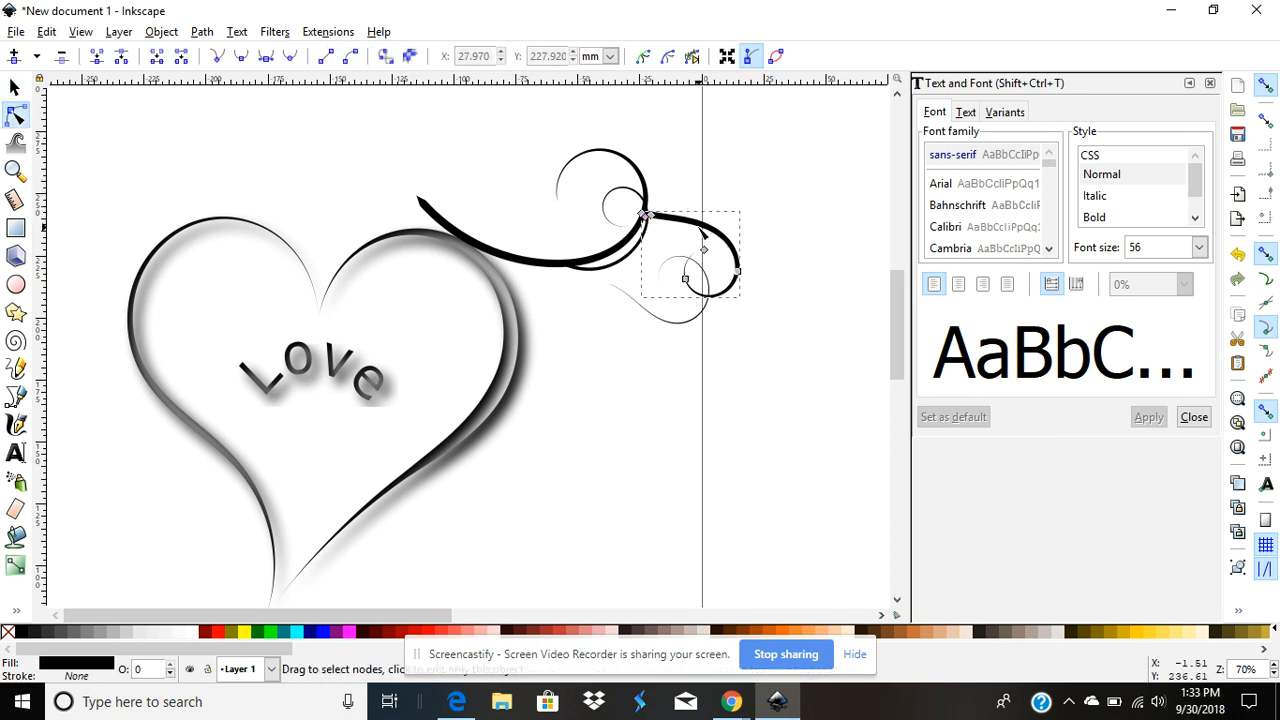
{"action": "left_click", "coordinate": [15, 88]}
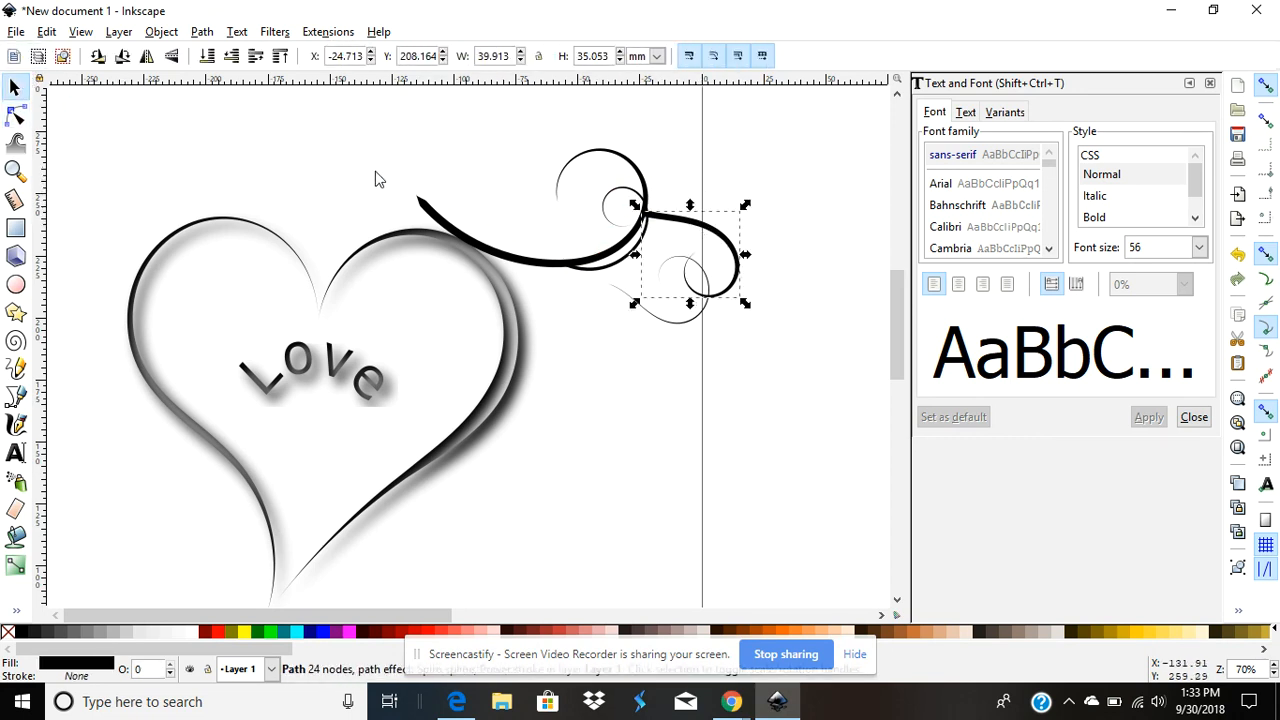
{"action": "left_click", "coordinate": [711, 236]}
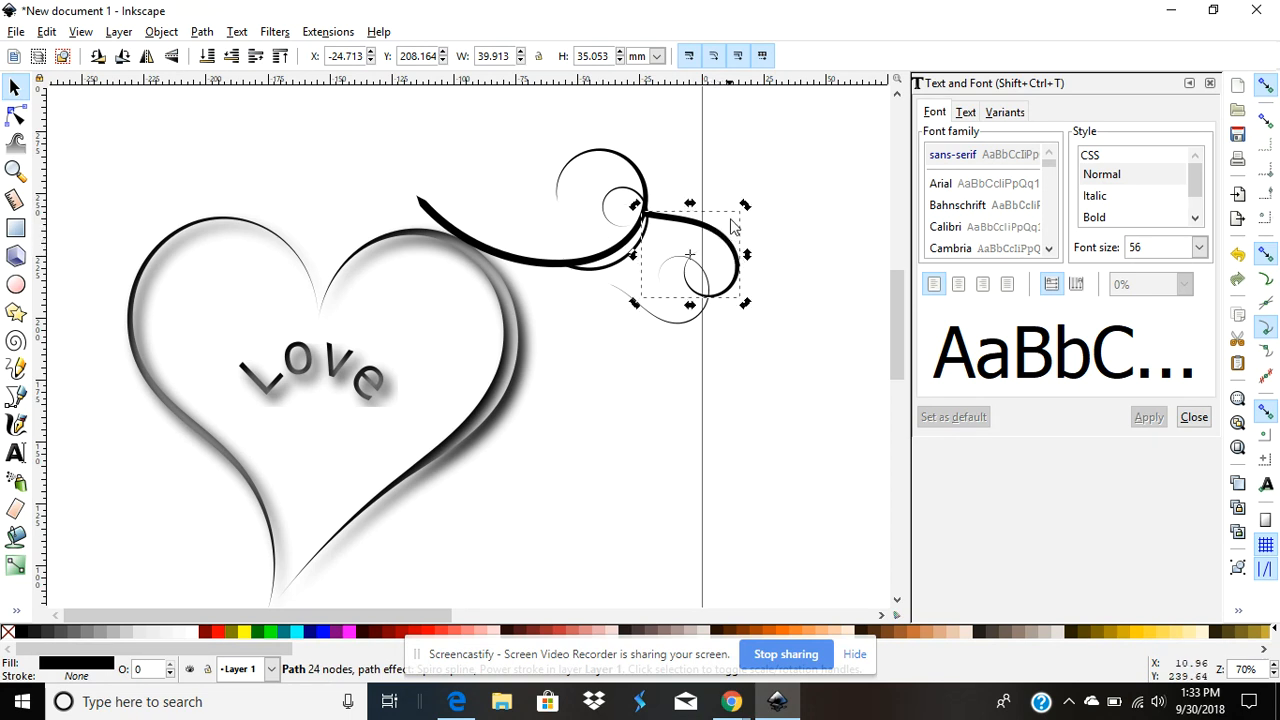
{"action": "left_click_drag", "start_coordinate": [745, 207], "coordinate": [645, 216]}
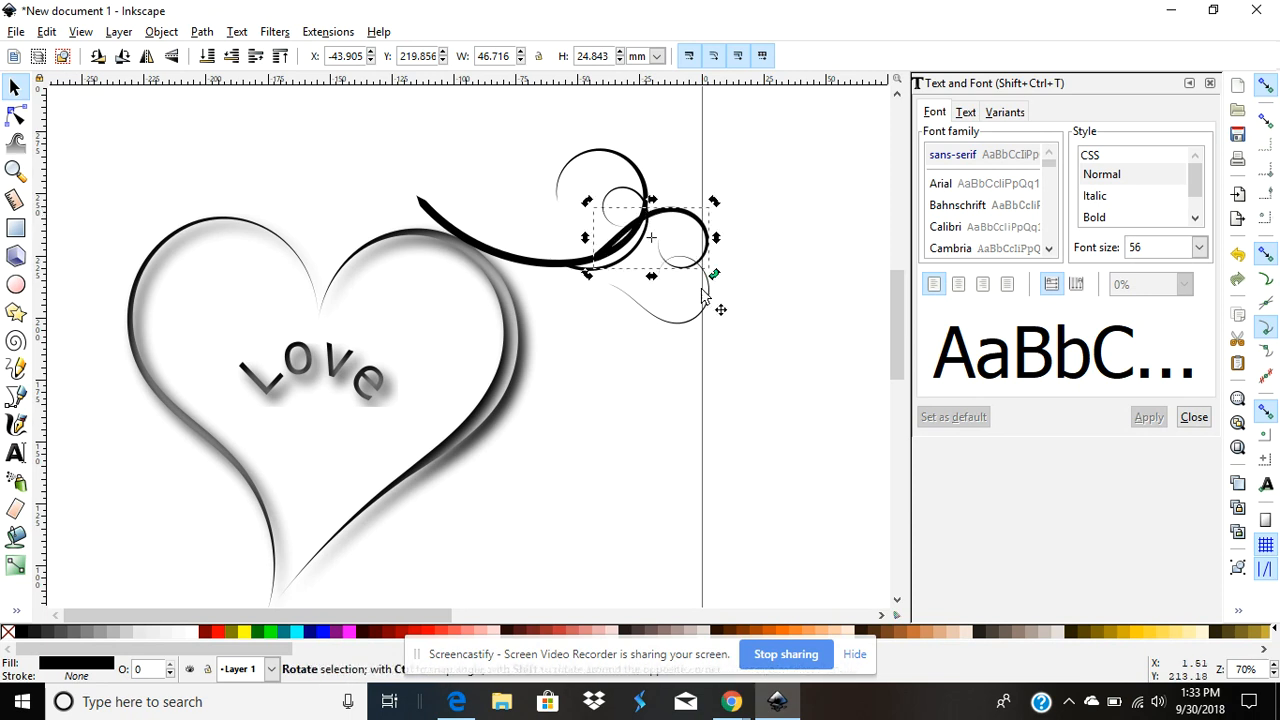
Scale the thicker branch curl up to about 62.2 by 35.6 mm.
{"action": "left_click", "coordinate": [669, 243]}
{"action": "left_click_drag", "start_coordinate": [714, 281], "coordinate": [743, 309]}
{"action": "left_click", "coordinate": [598, 292]}
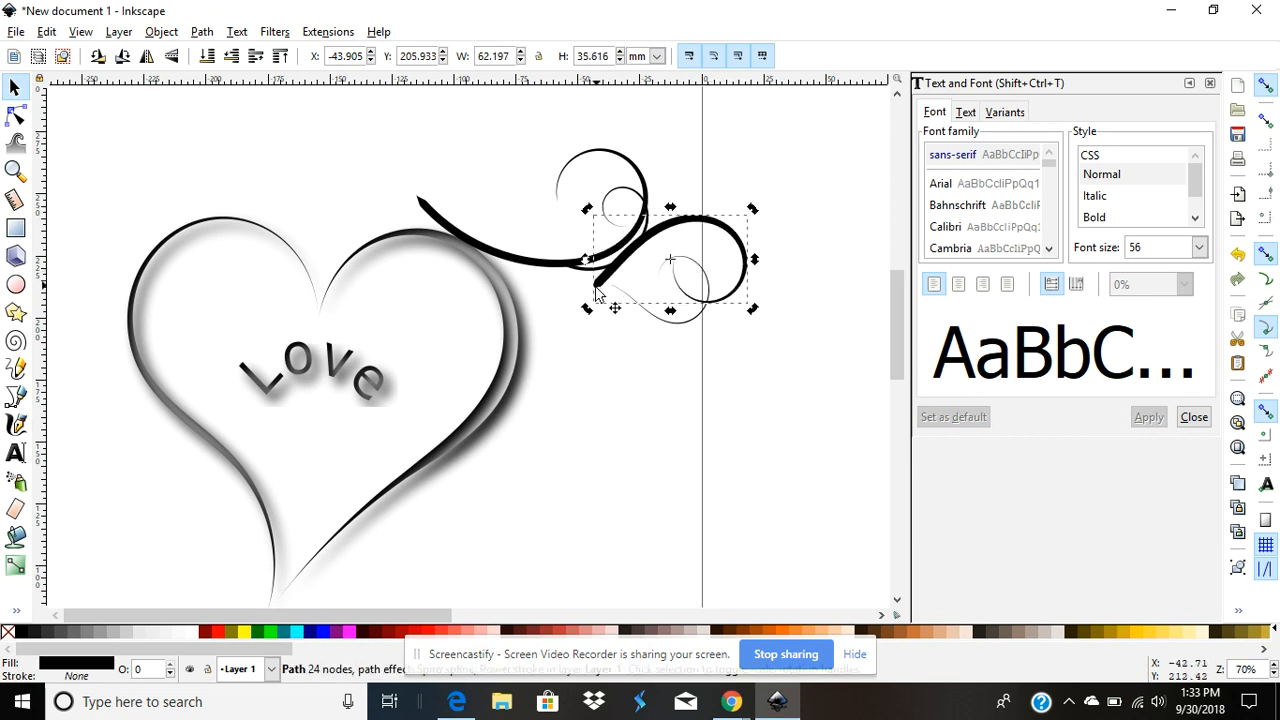
{"action": "left_click", "coordinate": [588, 308]}
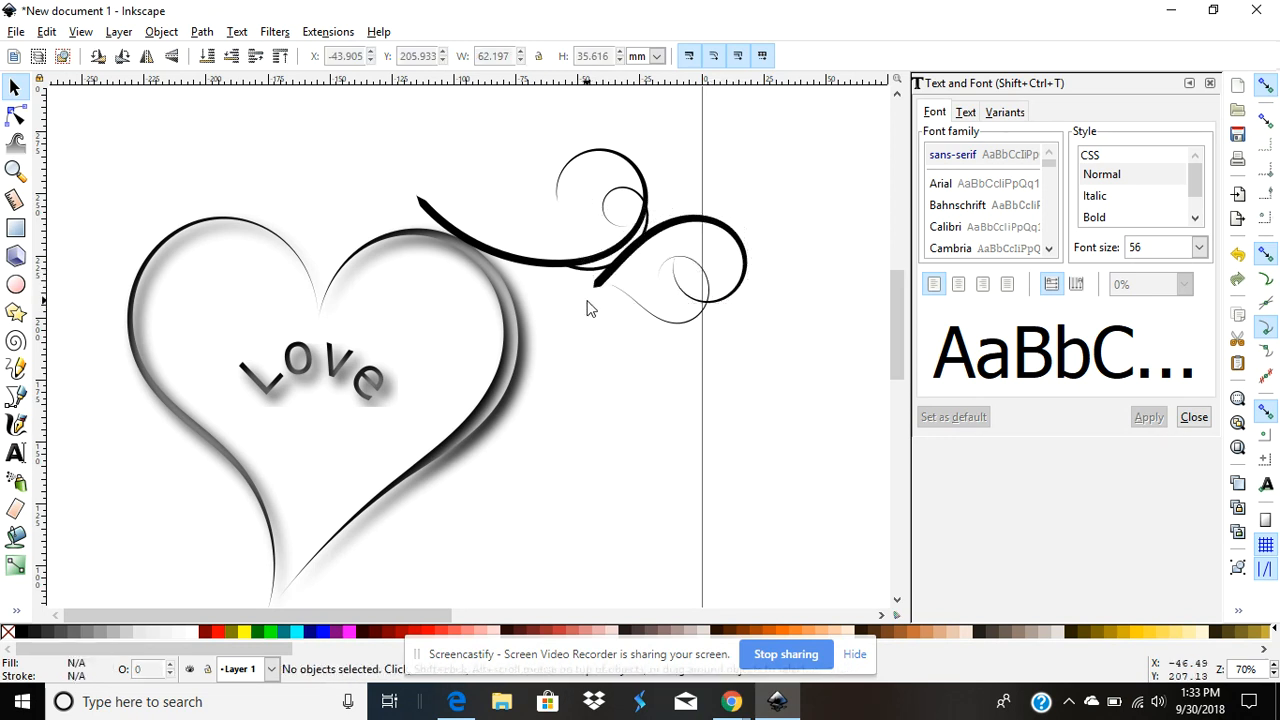
Rotate the thicker branch curl slightly to about 63.1 by 38 mm so its thick end merges with the large flourish's stem.
{"action": "left_click", "coordinate": [605, 272]}
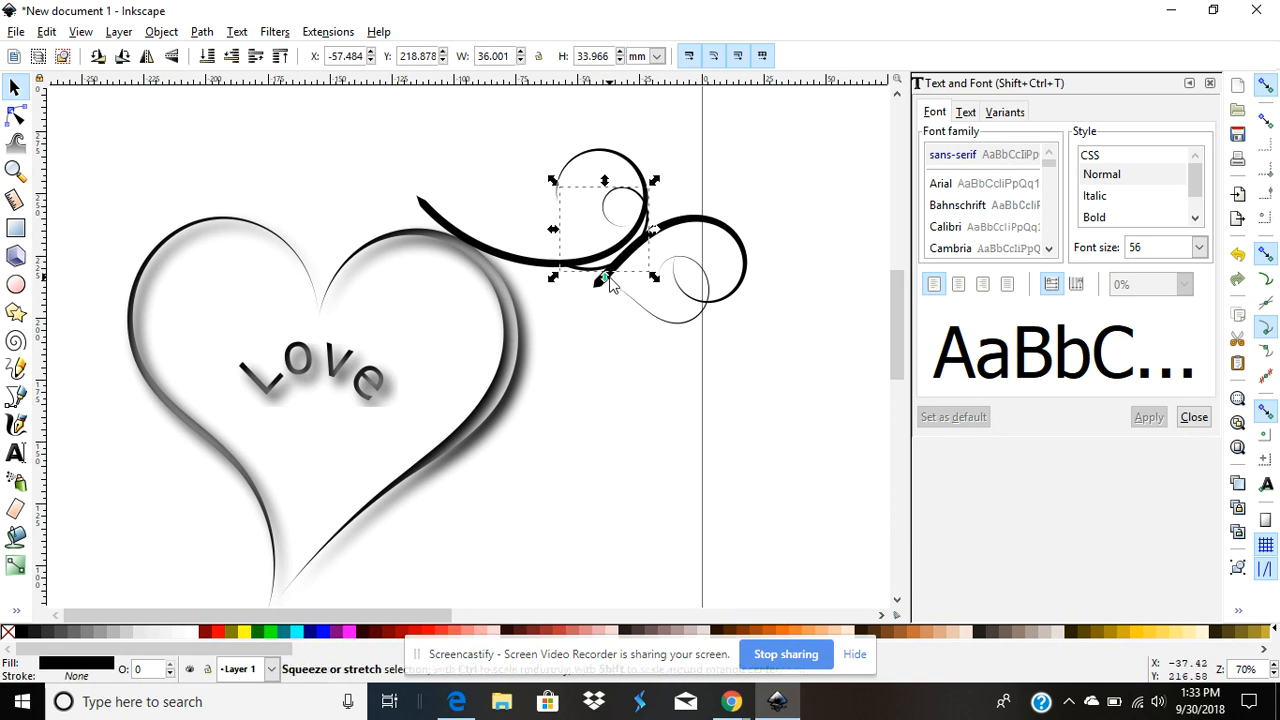
{"action": "left_click", "coordinate": [695, 232]}
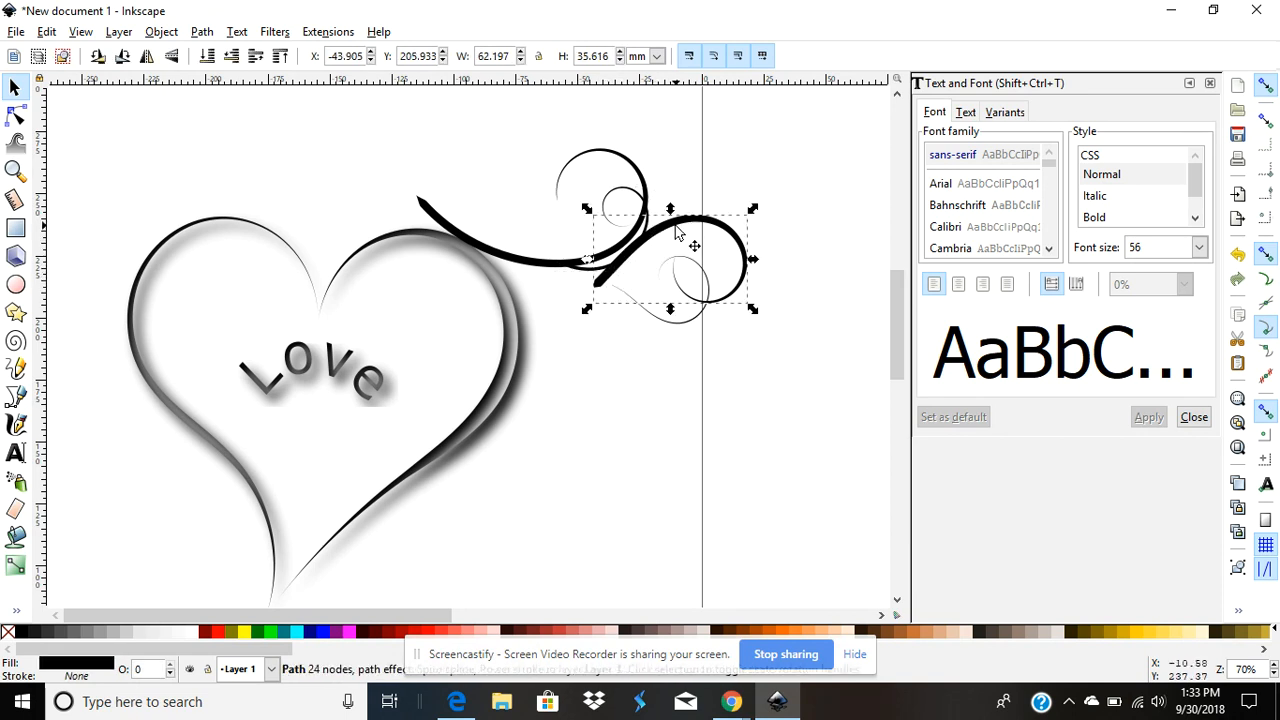
{"action": "left_click", "coordinate": [690, 246]}
{"action": "left_click_drag", "start_coordinate": [586, 308], "coordinate": [580, 288]}
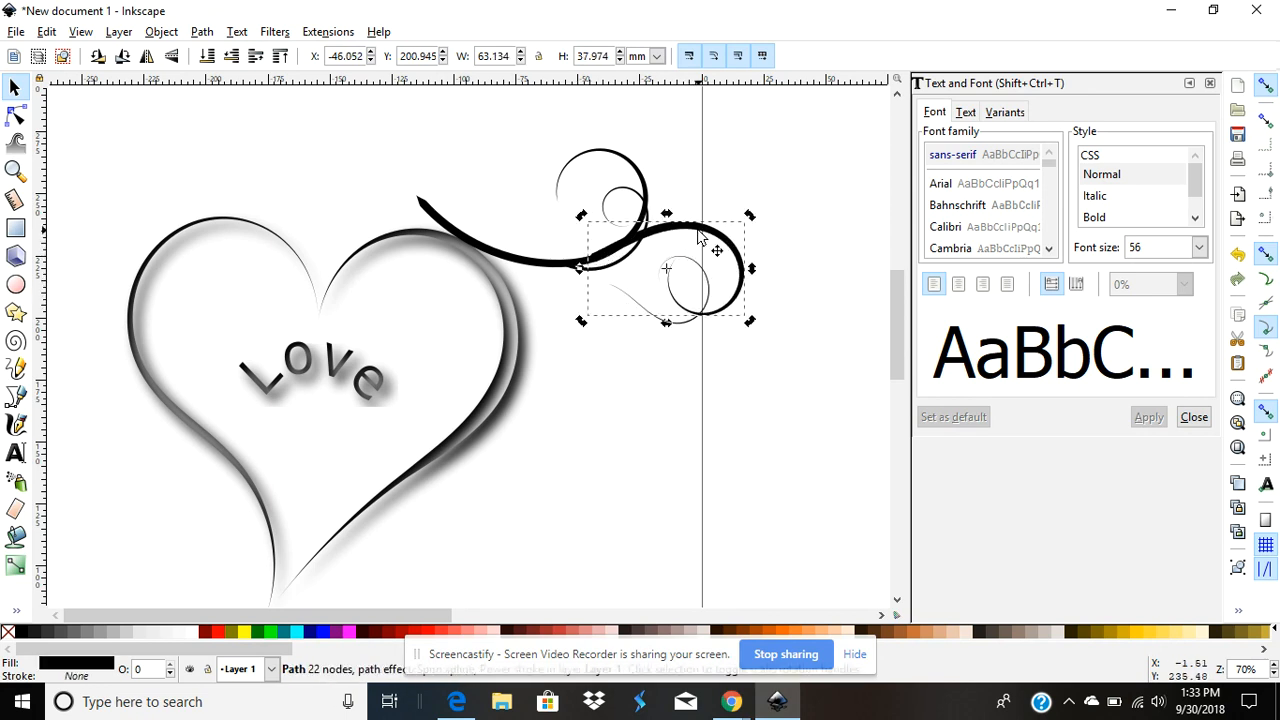
{"action": "left_click", "coordinate": [705, 170]}
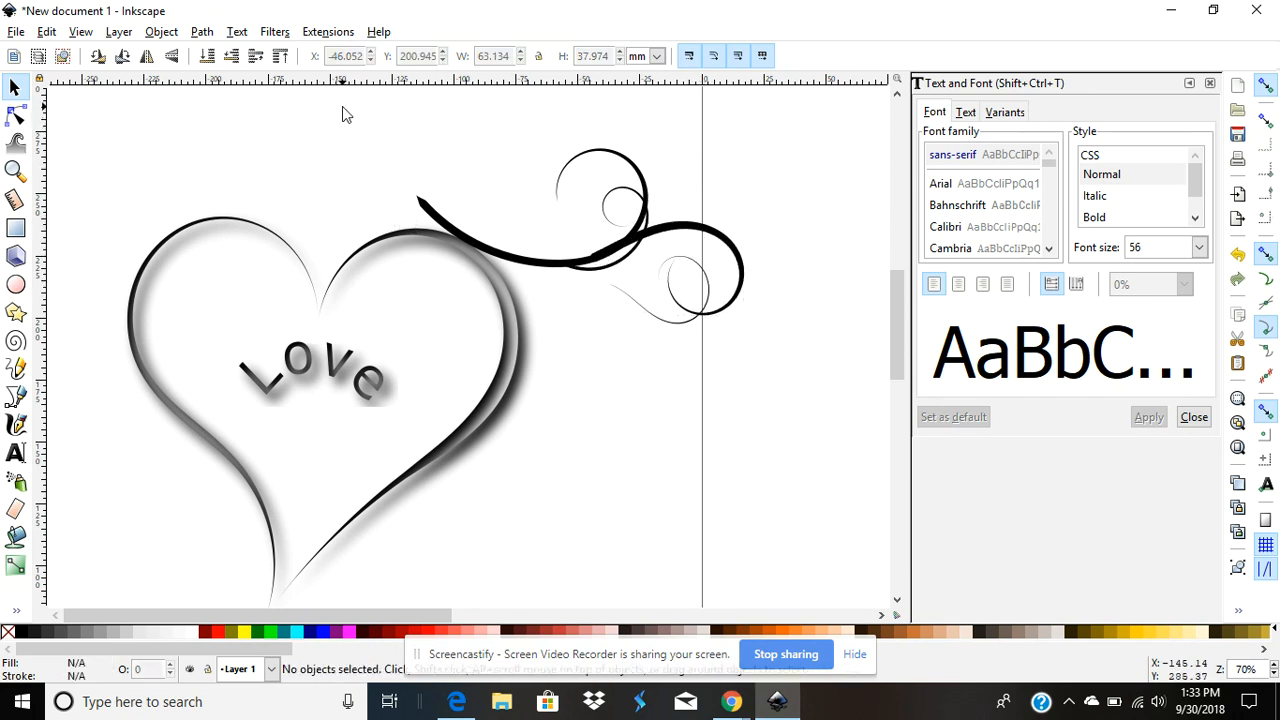
Attach the thin round flourish's starting end to the thick branch's start, adjusting the flourish to about 41.6 by 27.3 mm.
{"action": "left_click_drag", "start_coordinate": [381, 131], "coordinate": [781, 359]}
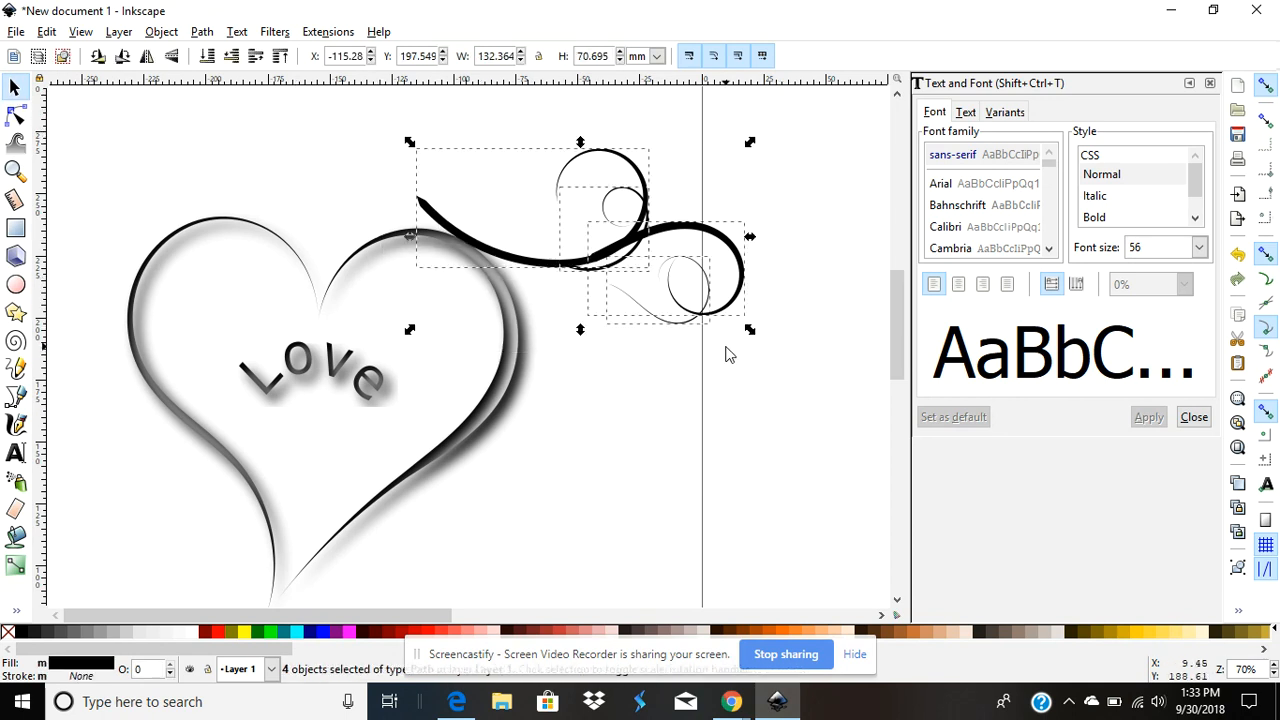
{"action": "left_click", "coordinate": [678, 375]}
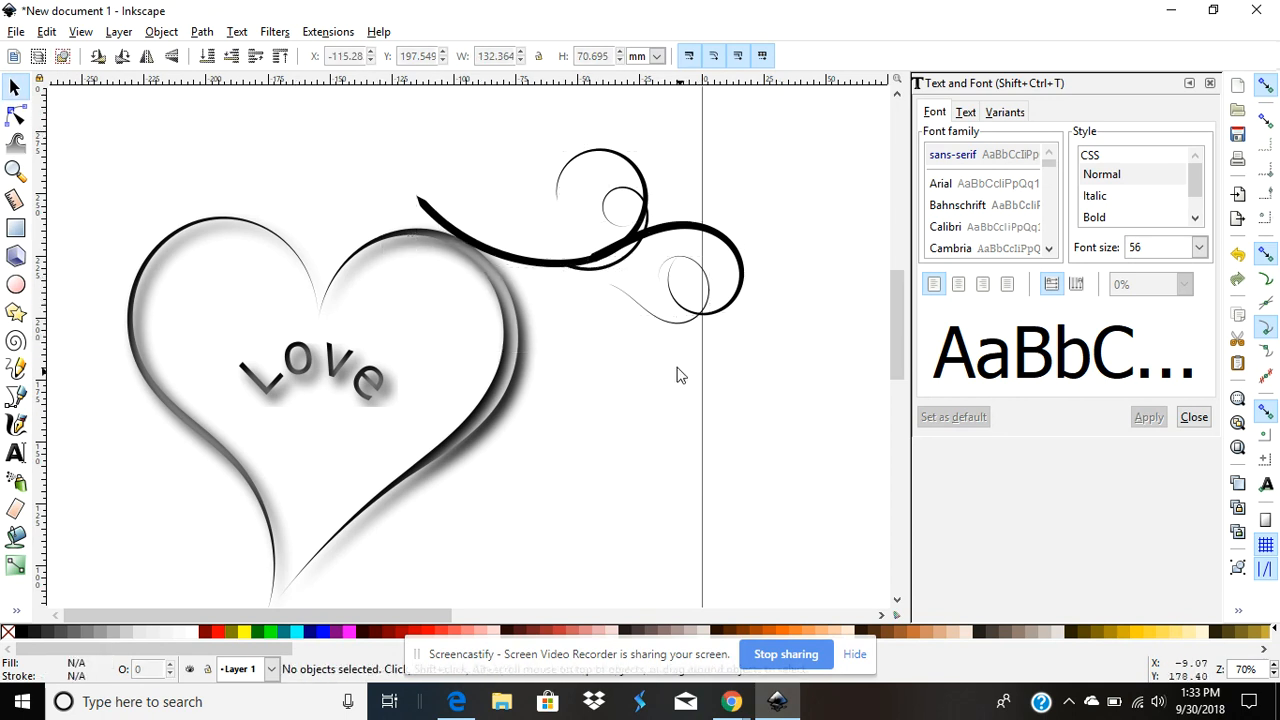
{"action": "left_click", "coordinate": [650, 320]}
{"action": "left_click_drag", "start_coordinate": [650, 320], "coordinate": [622, 300]}
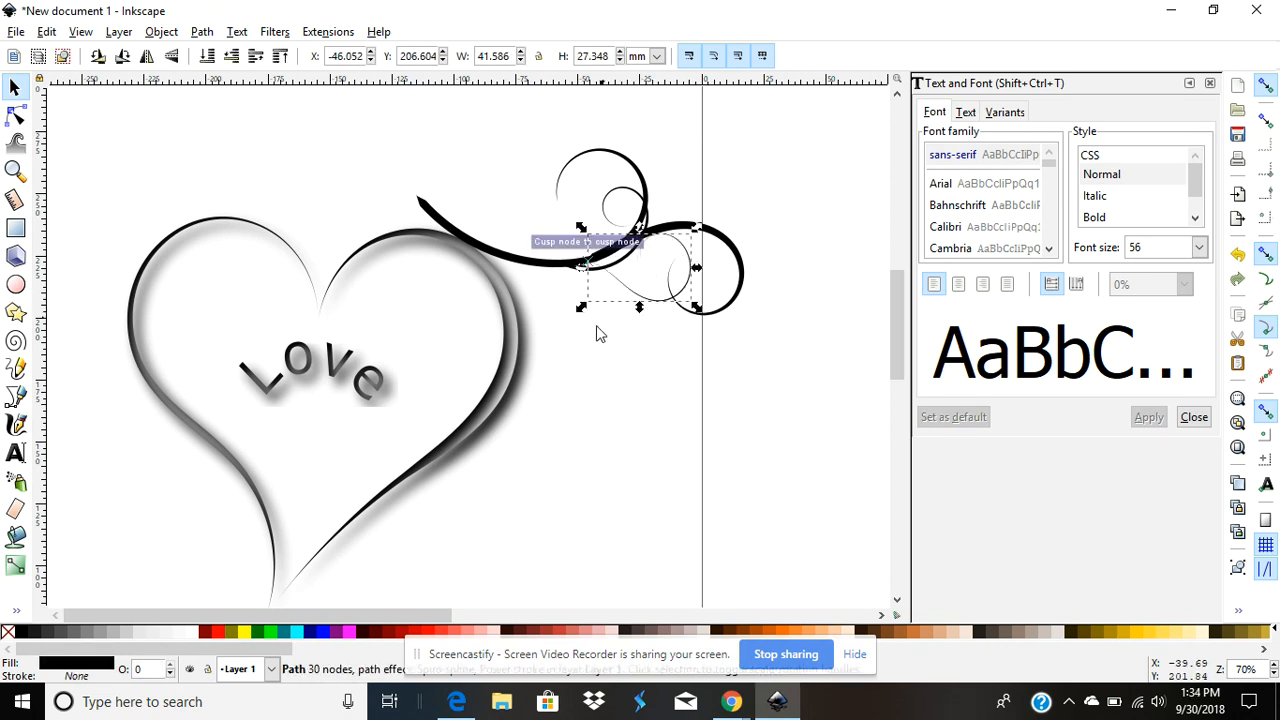
Group the four flourish paths into one object.
{"action": "left_click_drag", "start_coordinate": [358, 113], "coordinate": [858, 376]}
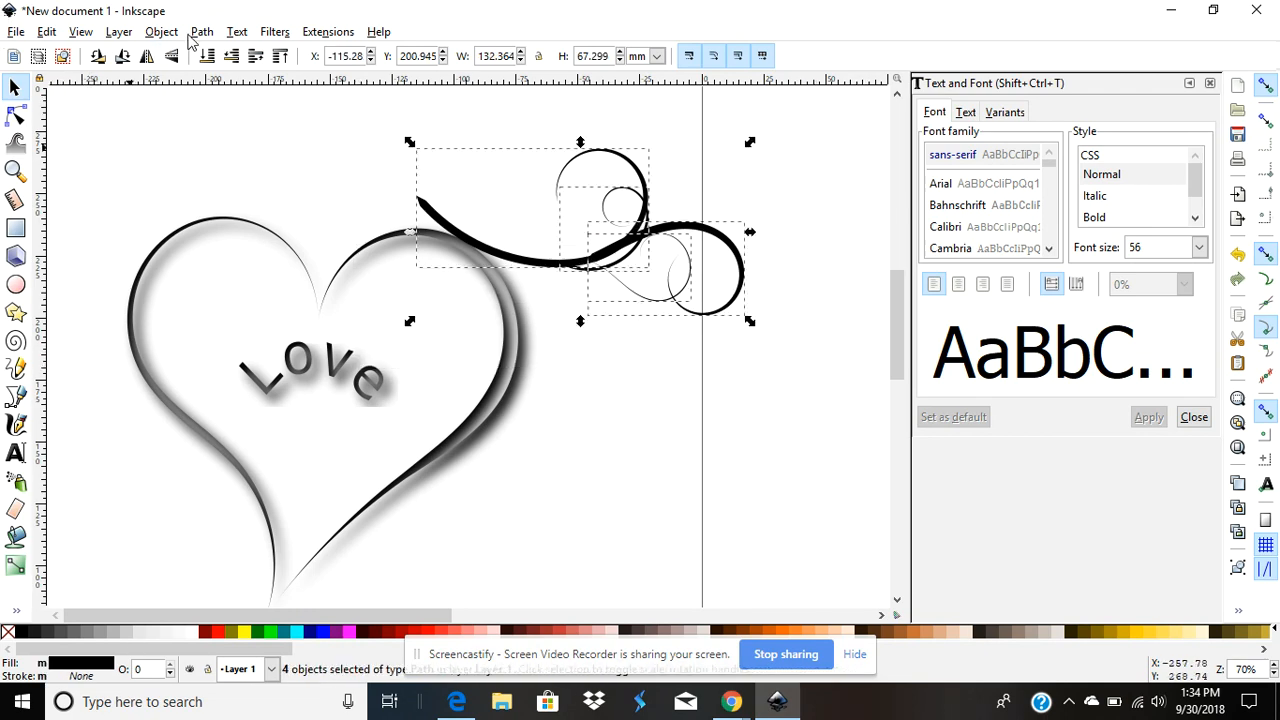
{"action": "left_click", "coordinate": [117, 35]}
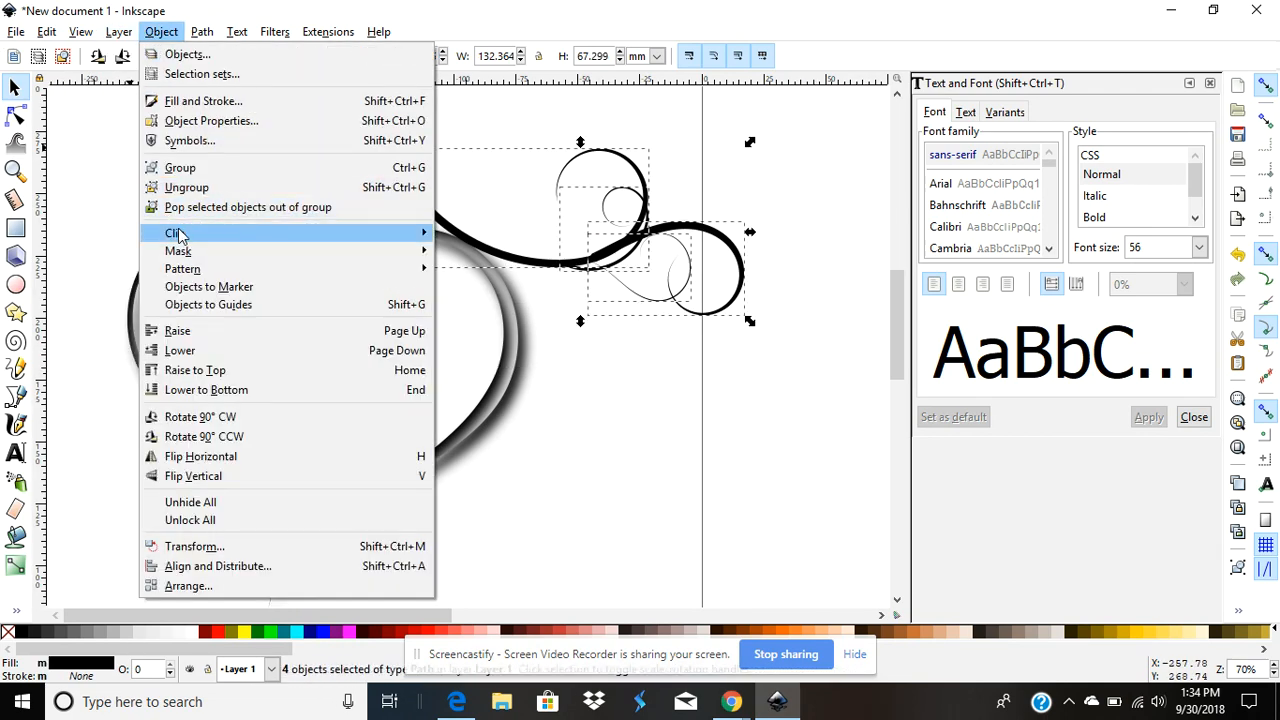
{"action": "left_click", "coordinate": [181, 168]}
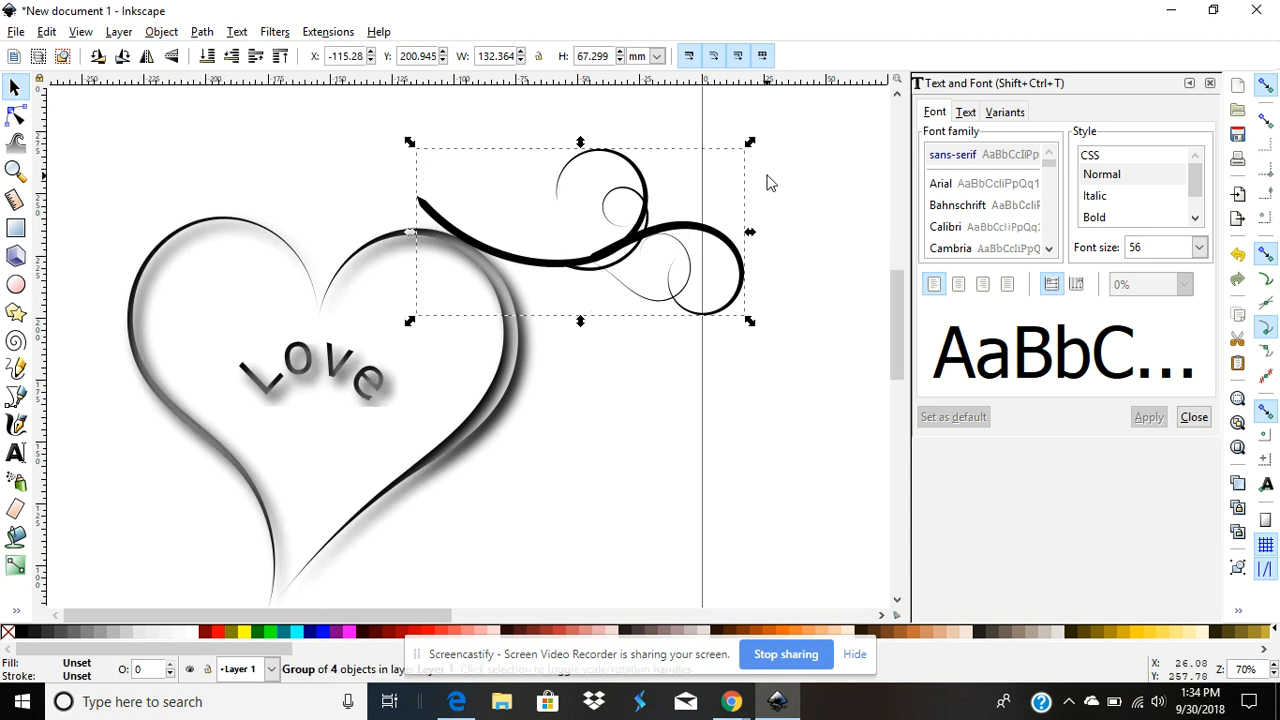
Scale the flourish group down and rotate it upright to about 22.7 by 37 mm below the "Love" lettering inside the heart.
{"action": "left_click_drag", "start_coordinate": [752, 150], "coordinate": [517, 252]}
{"action": "left_click_drag", "start_coordinate": [465, 297], "coordinate": [318, 500]}
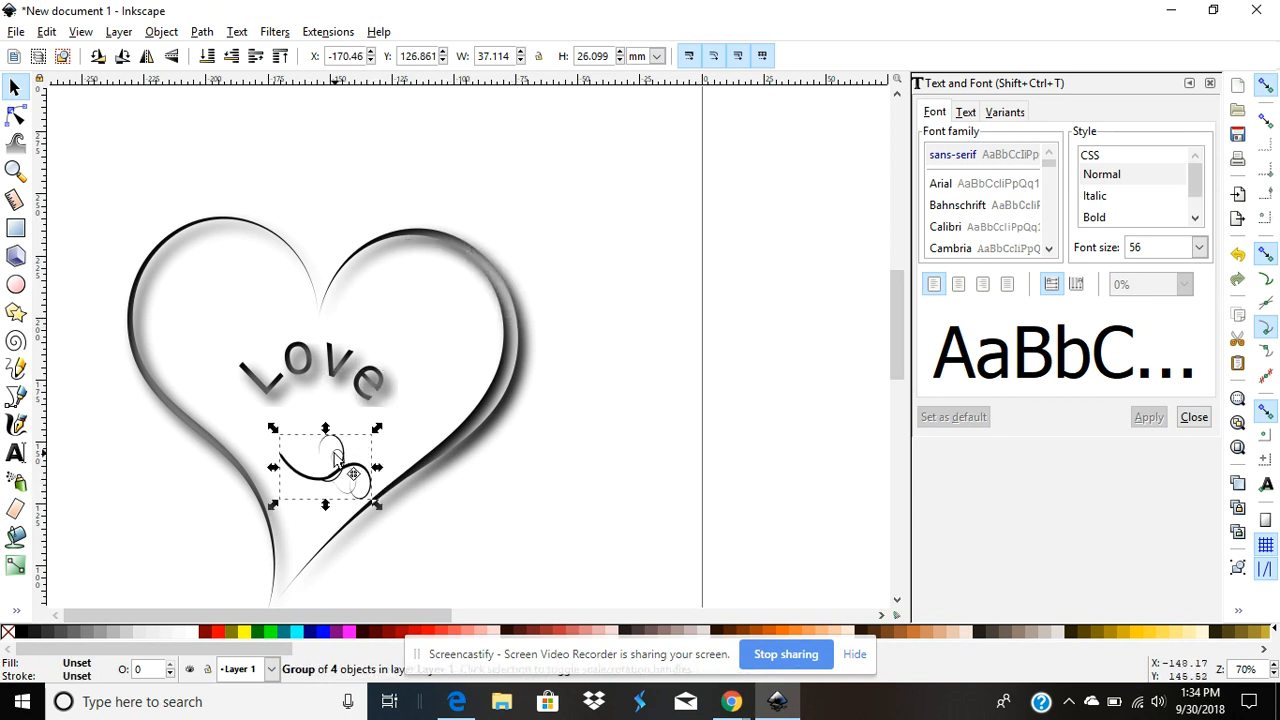
{"action": "left_click_drag", "start_coordinate": [376, 428], "coordinate": [240, 395]}
{"action": "left_click", "coordinate": [338, 478]}
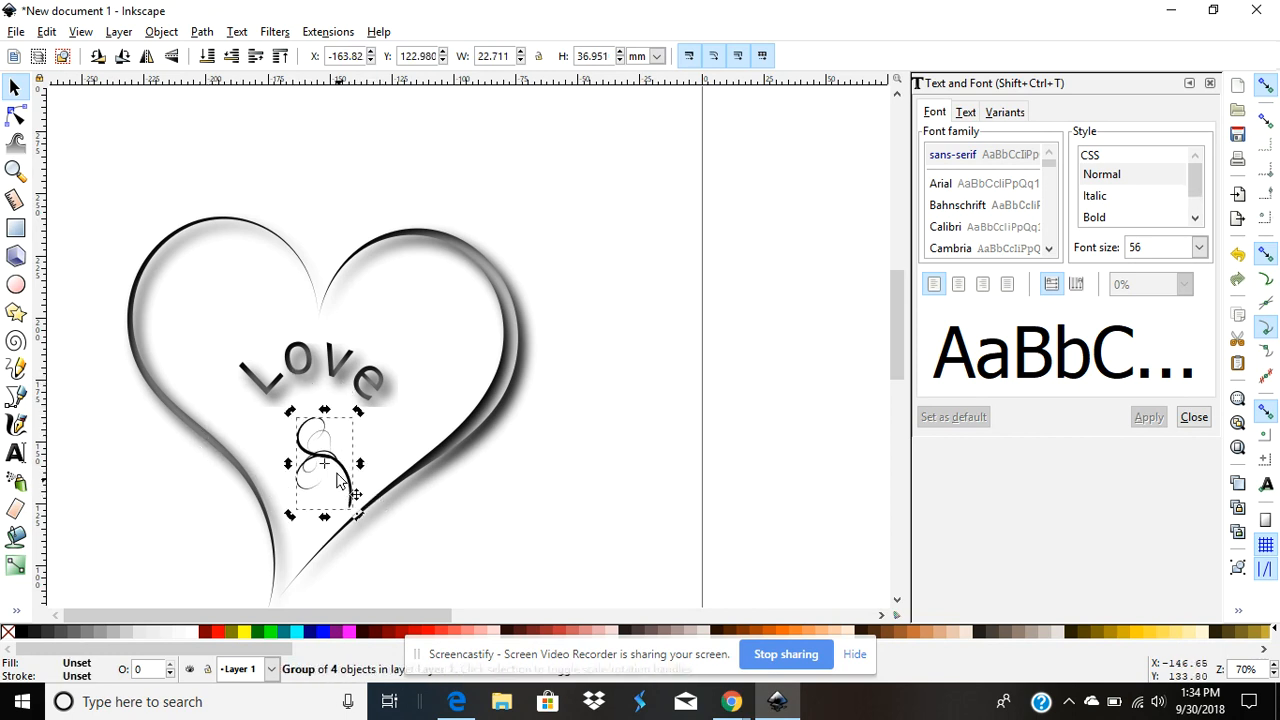